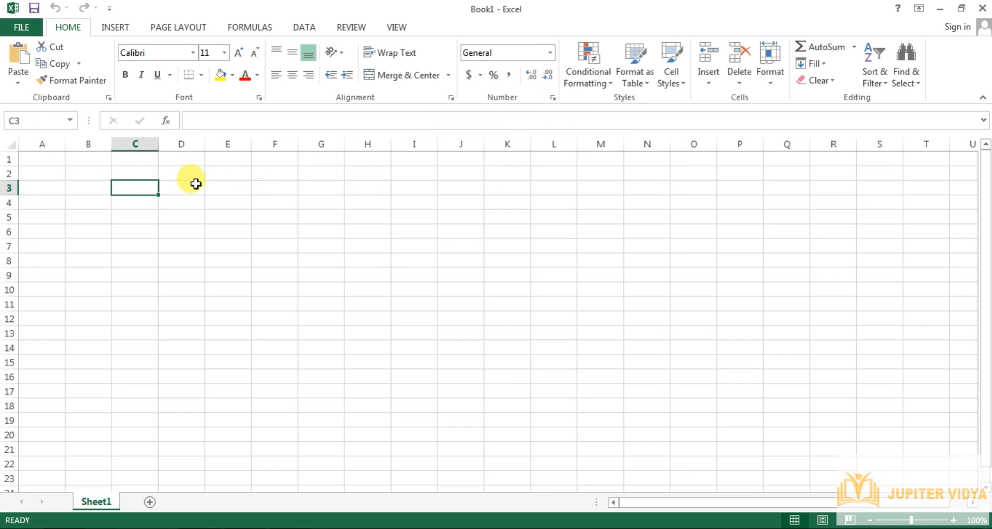
- Enter the headers Product ID, Product Name, Price and Quantity in cells A1 to D1 and autofit columns A and B
drag(195, 144, 234, 148)
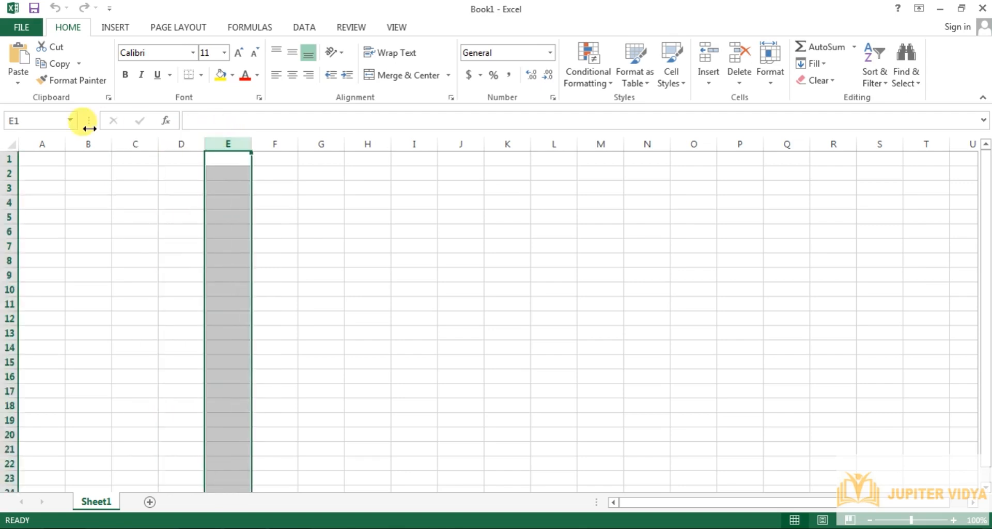
click(48, 161)
text(Product ID)
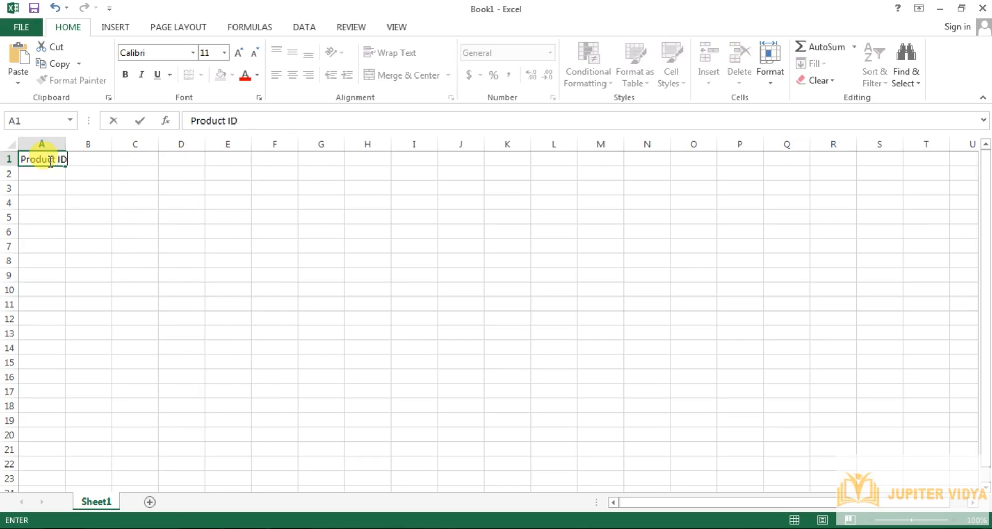
key(Tab)
text(Product )
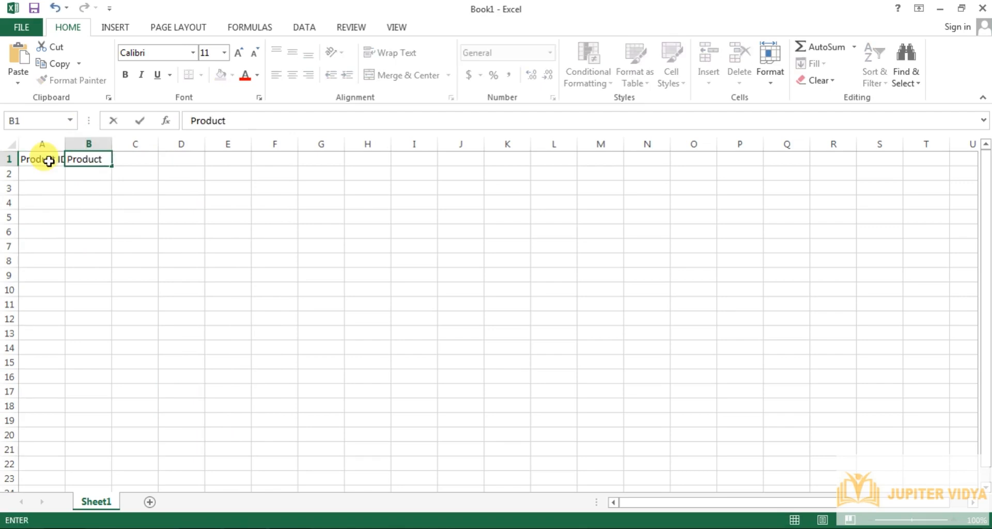
text(NAme)
key(Tab)
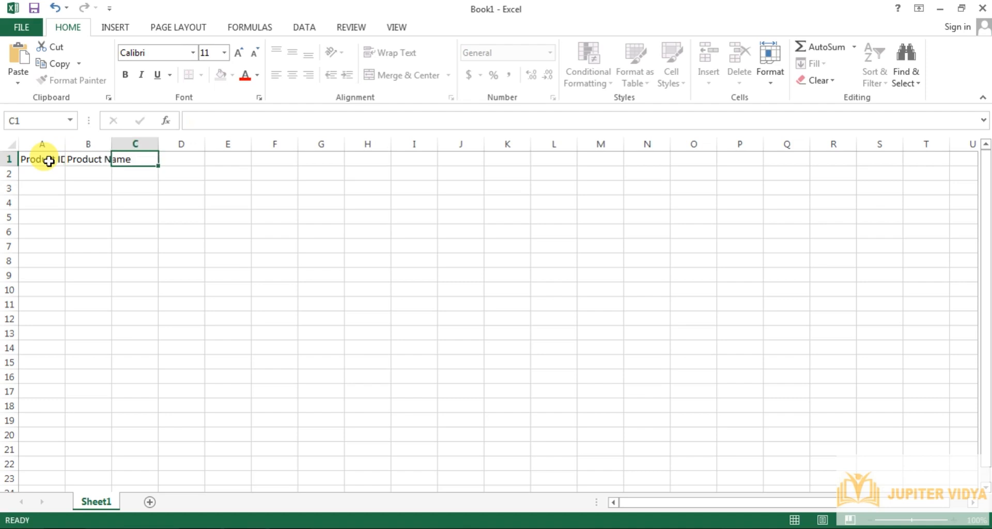
text(Price)
key(Tab)
text(Quantity)
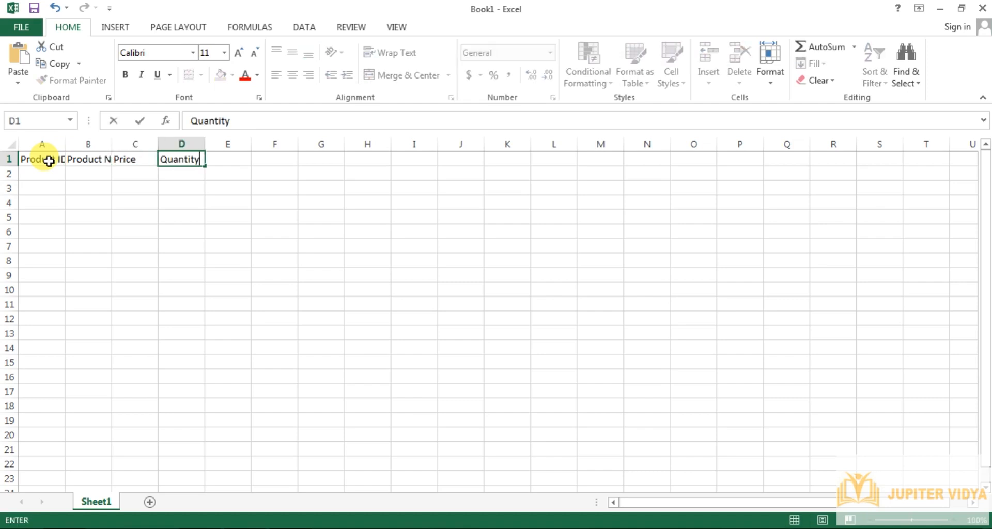
key(Return)
double_click(65, 143)
double_click(114, 144)
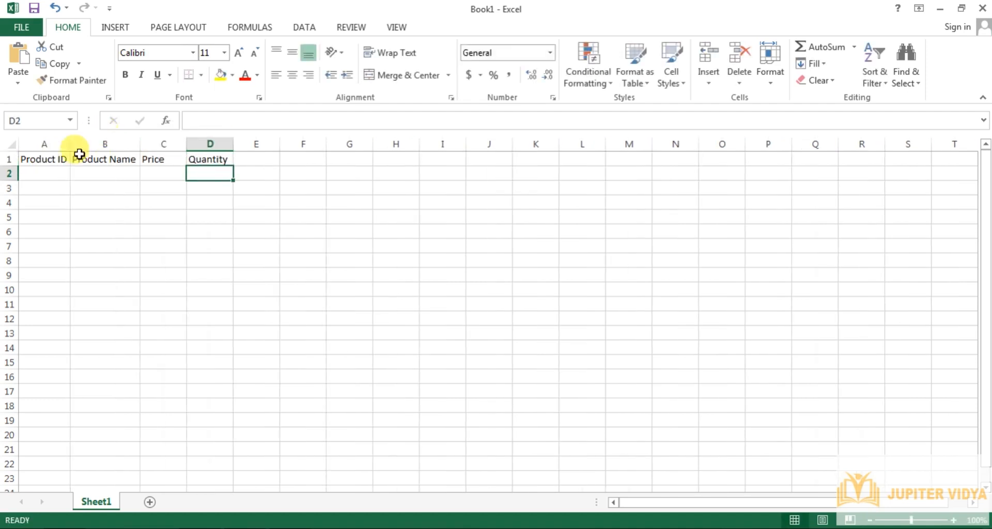
- Apply the Heading 1 cell style to the header cells A1 to D1
drag(56, 160, 221, 158)
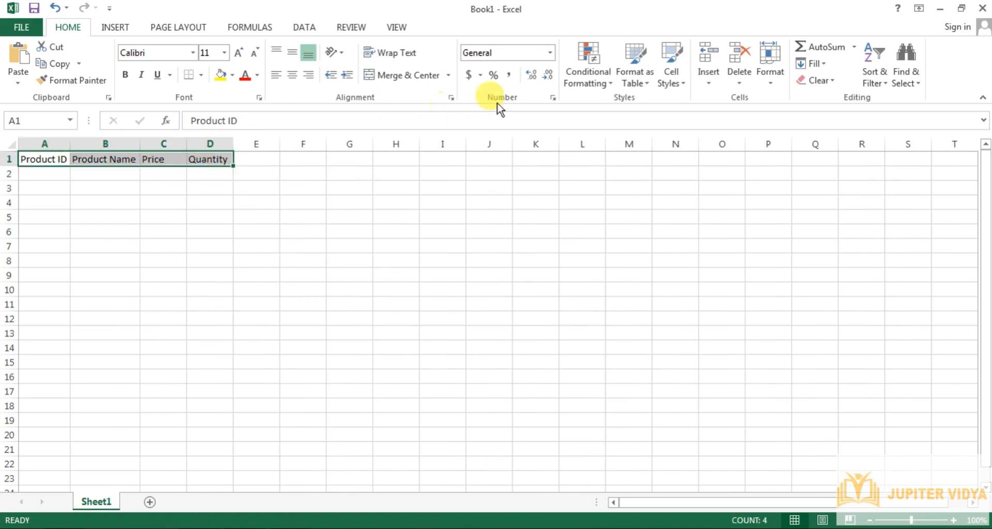
click(674, 84)
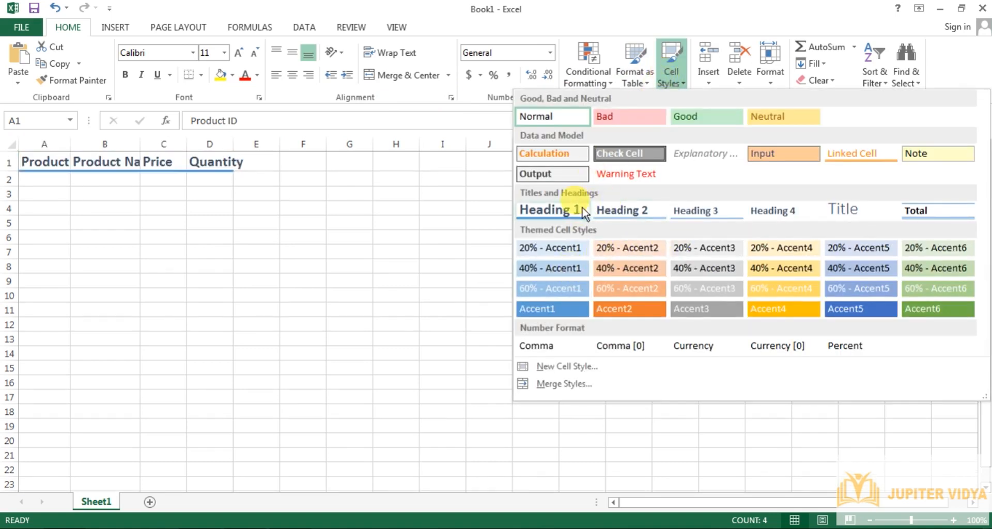
click(574, 210)
- Adjust the widths of columns A to D so each header fits inside its cell
drag(67, 139, 91, 141)
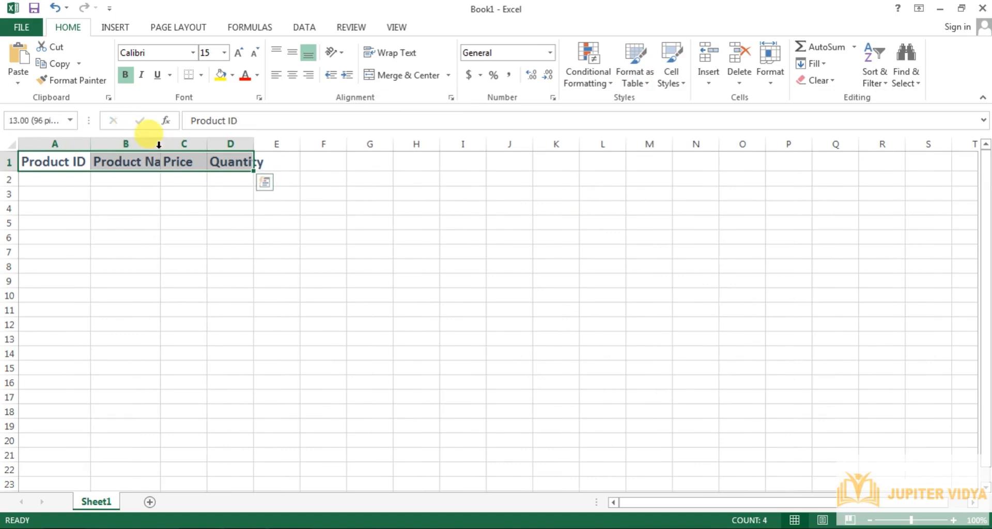
double_click(159, 144)
double_click(232, 143)
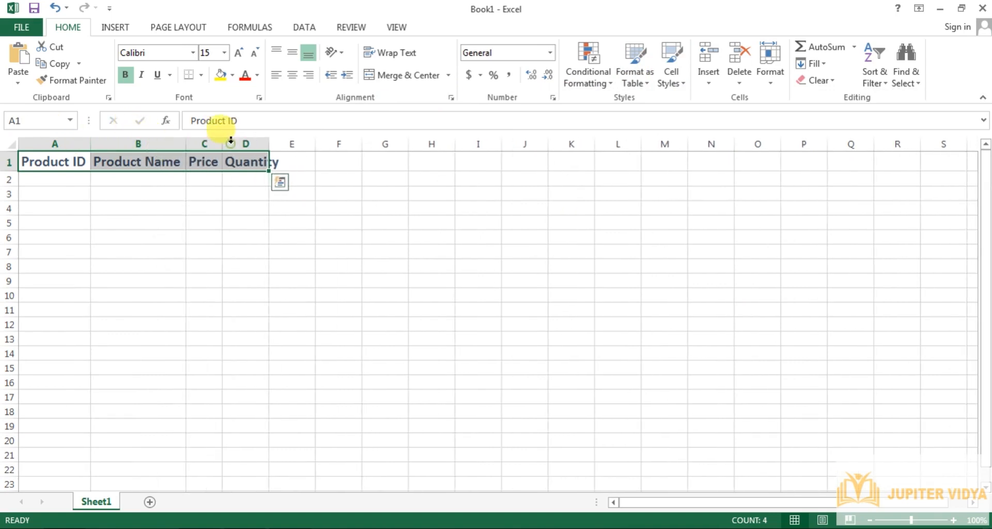
double_click(263, 142)
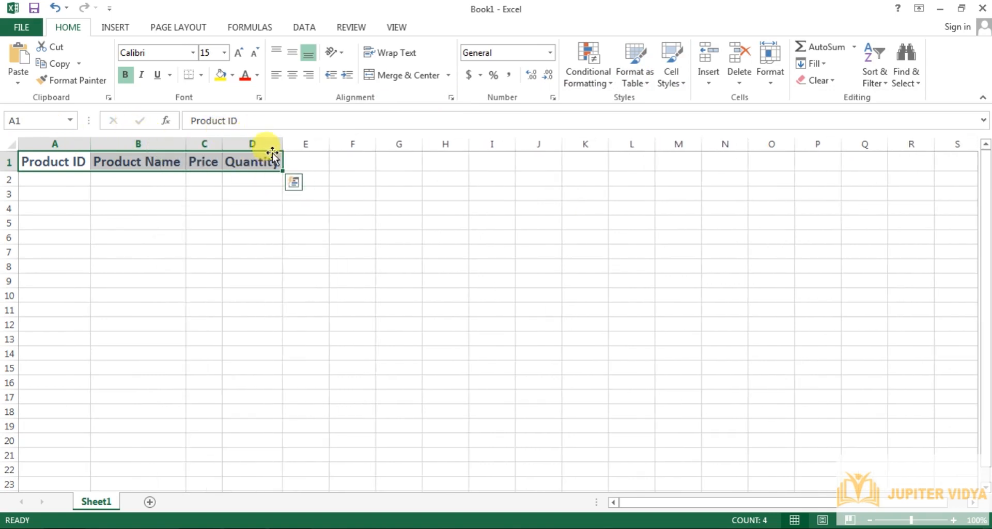
mouse_move(281, 144)
mouse_down()
mouse_move(302, 145)
mouse_move(286, 144)
mouse_up()
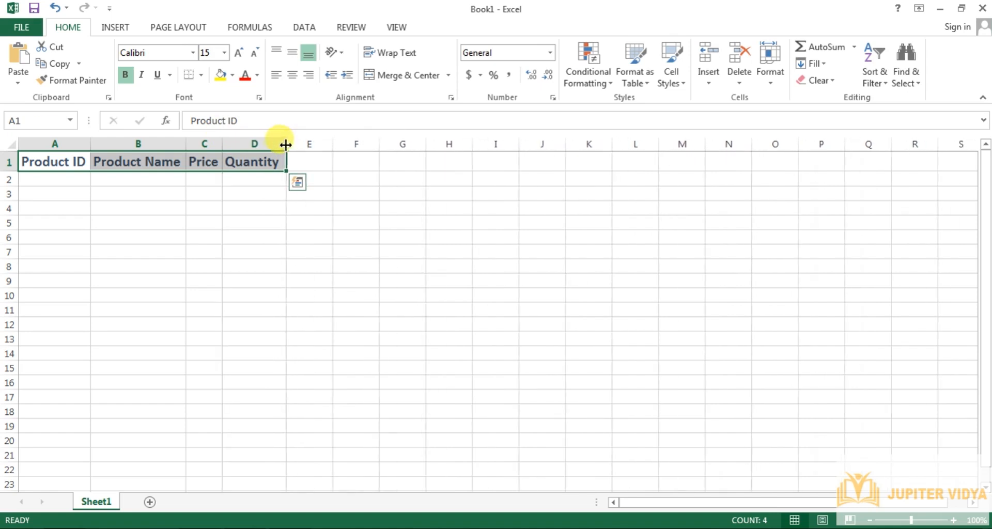
- Fill row 2 with Product ID 12, Product Name MS Excel, Price 6000 and Quantity 1
click(72, 179)
text(12)
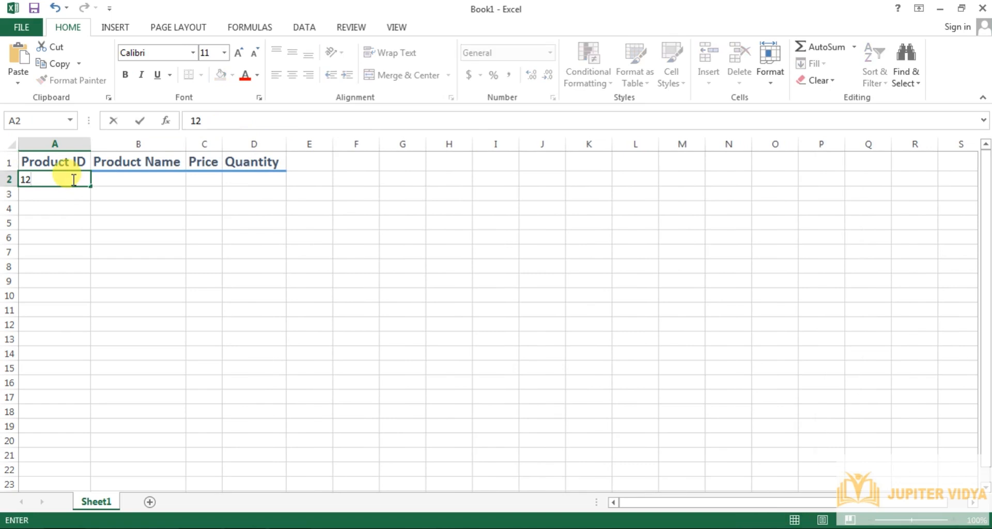
key(Return)
key(Right)
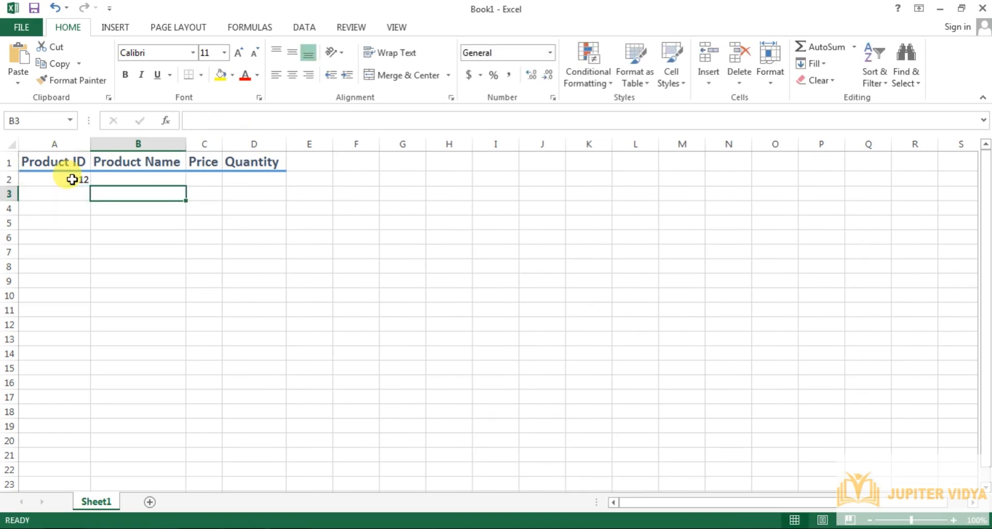
key(Up)
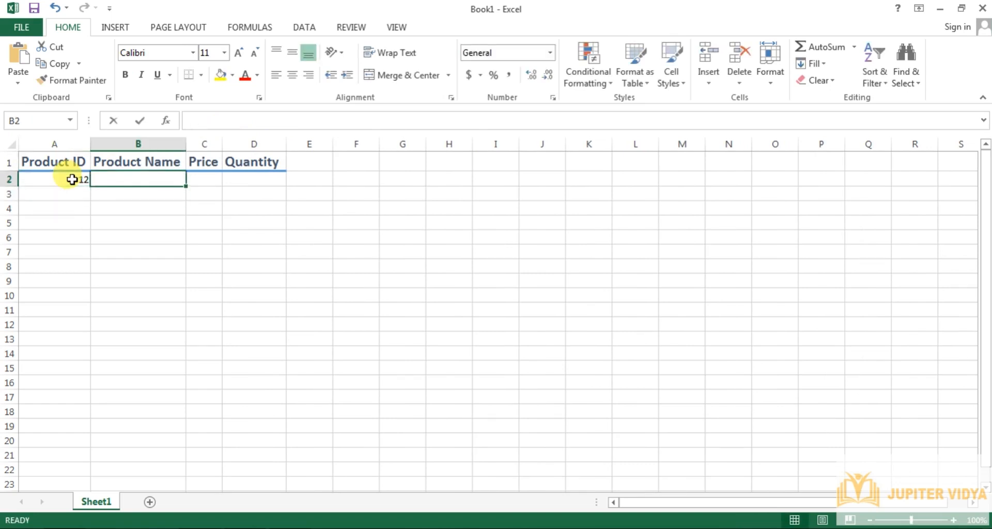
text(MS Excel)
key(Tab)
text(6000)
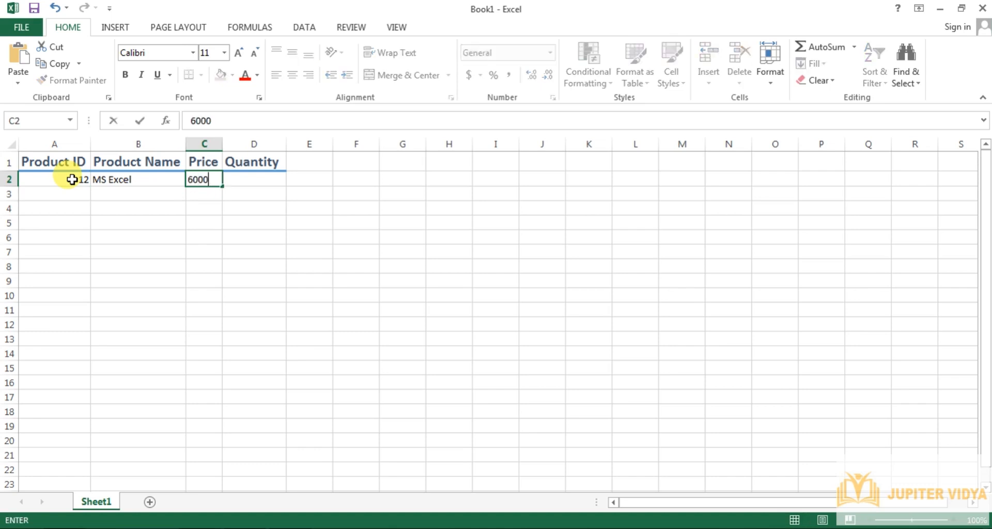
key(Tab)
text(1)
key(Return)
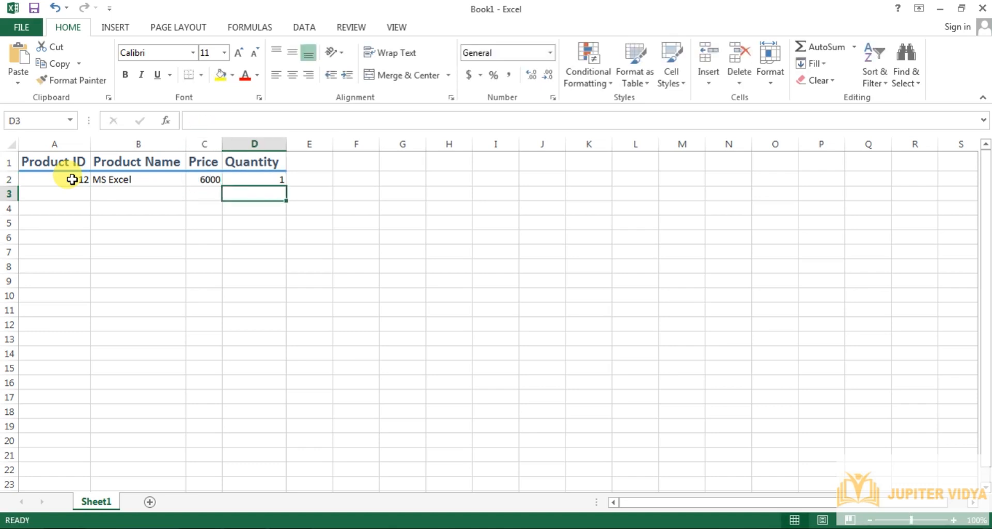
key(Left)
click(73, 199)
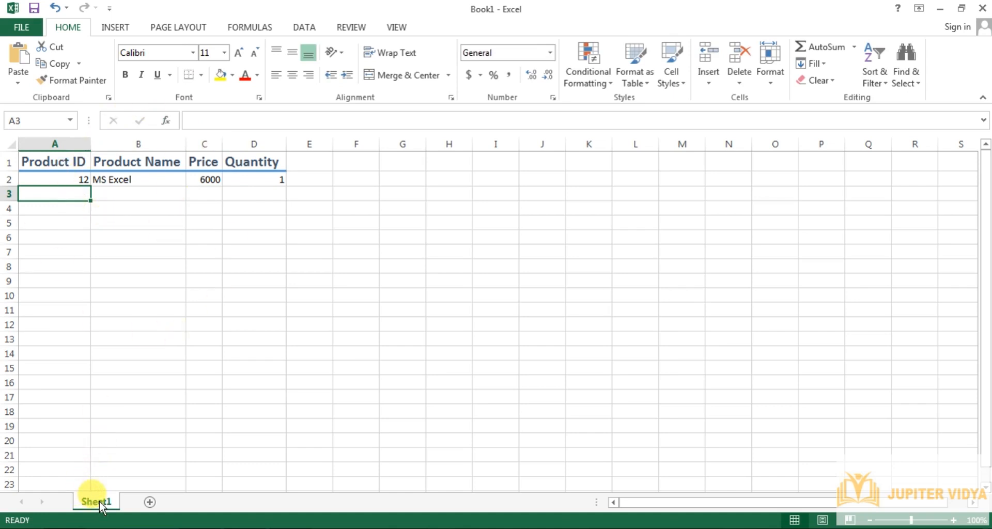
- Add two new worksheets after Sheet1 and return to Sheet1
click(150, 502)
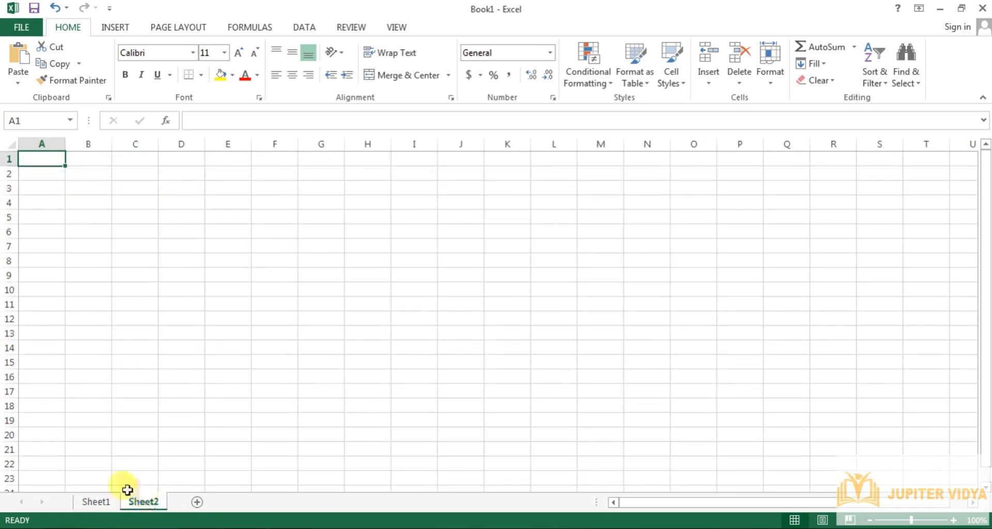
click(197, 502)
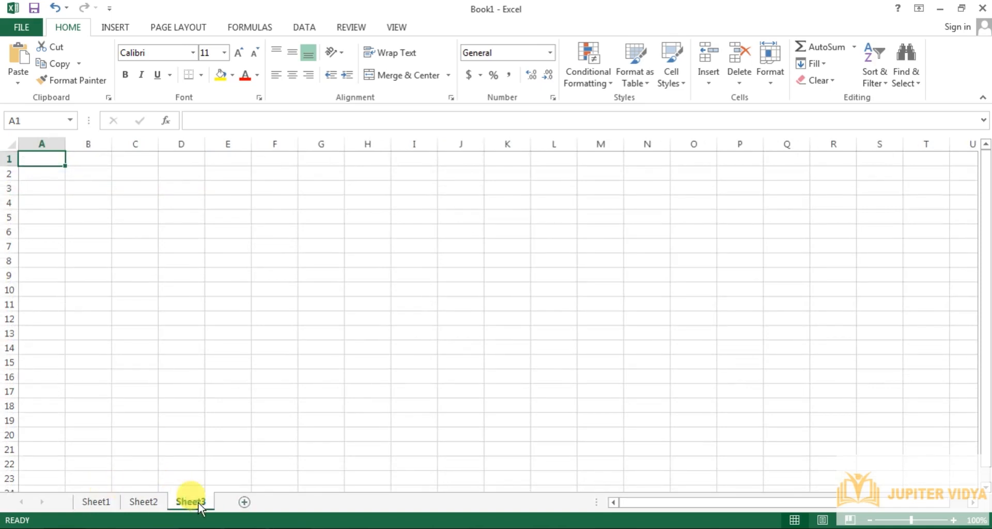
click(96, 502)
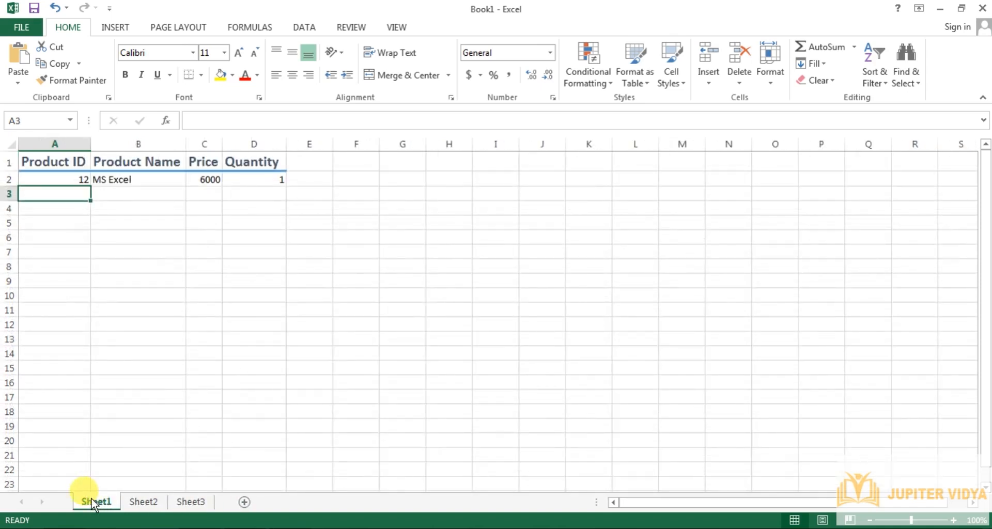
- Rename the Sheet1 worksheet as Office work
right_click(95, 503)
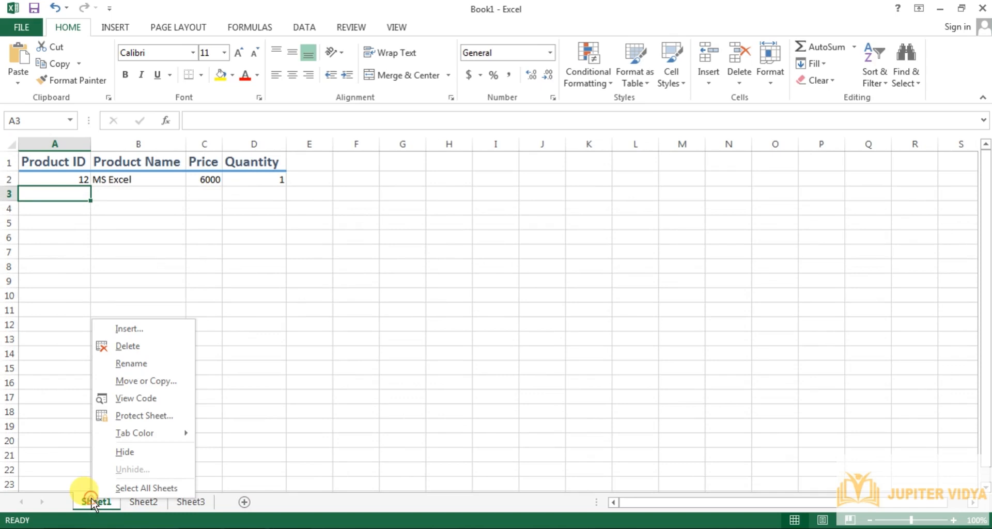
click(133, 365)
text(Offic)
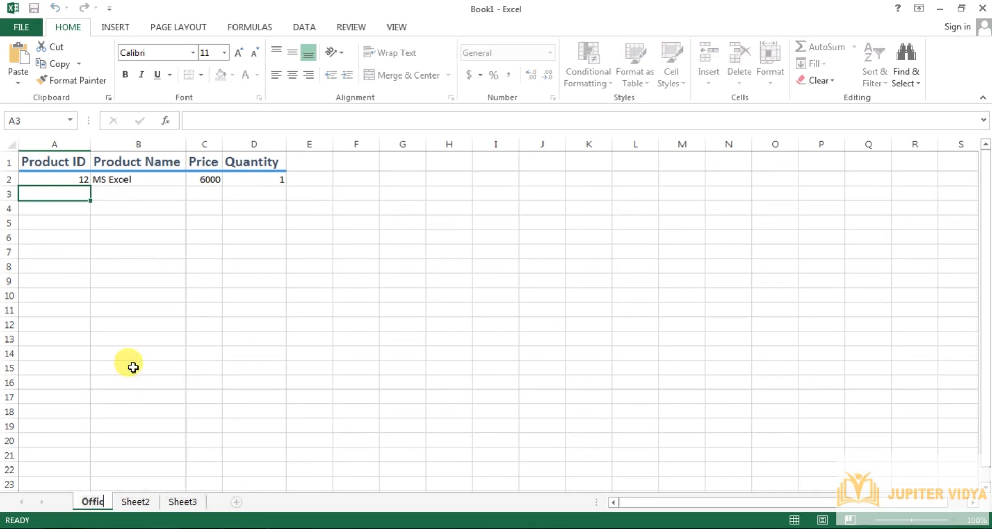
text(e work)
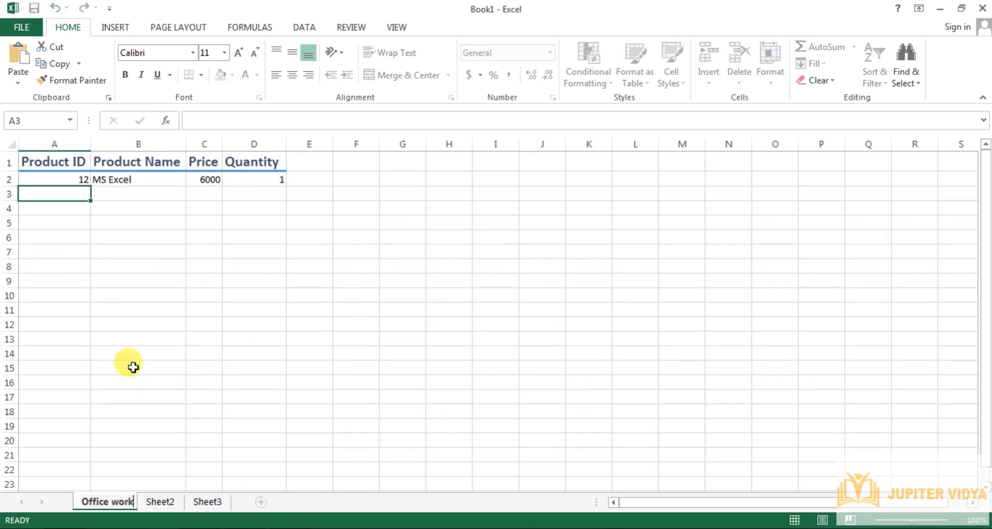
- Rename the Sheet2 worksheet as IT
click(164, 501)
right_click(166, 502)
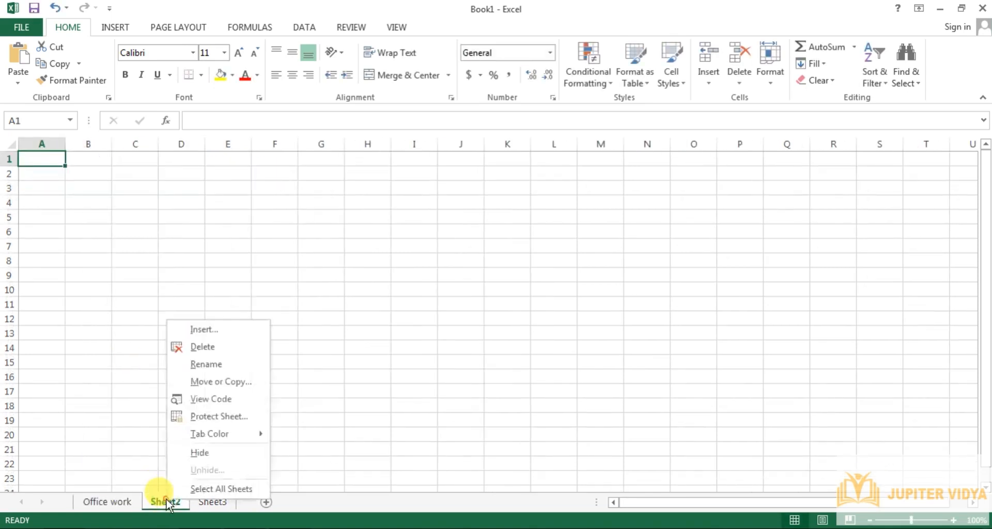
click(216, 365)
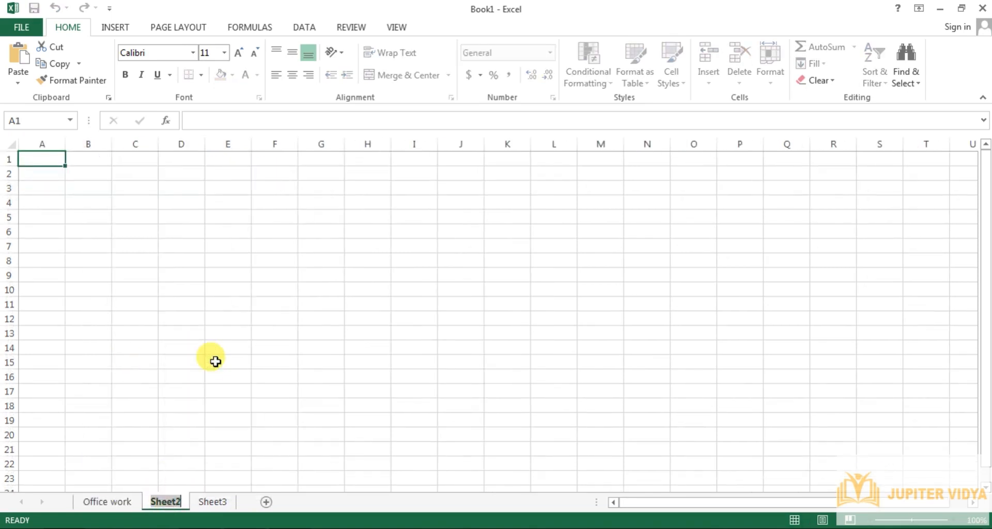
text(IT)
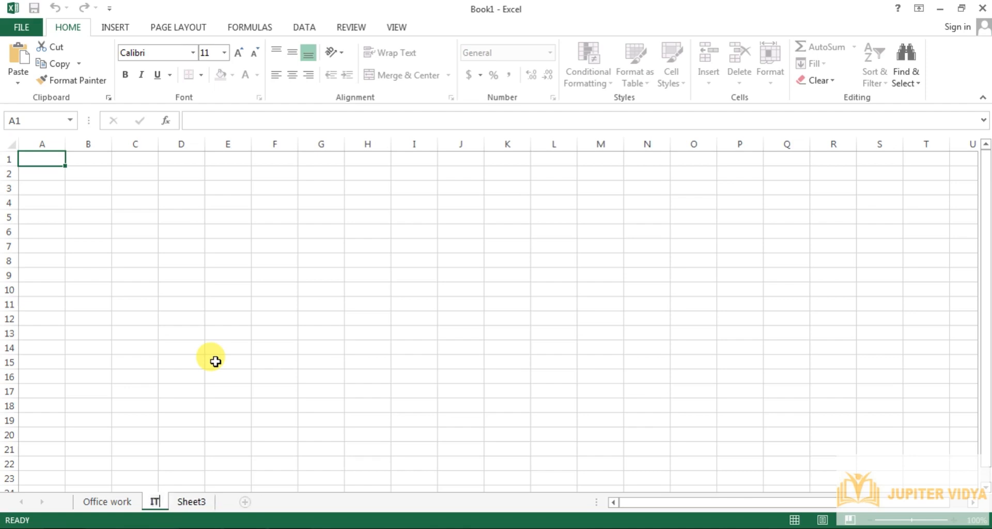
- Delete the Sheet3 worksheet from the workbook
click(196, 500)
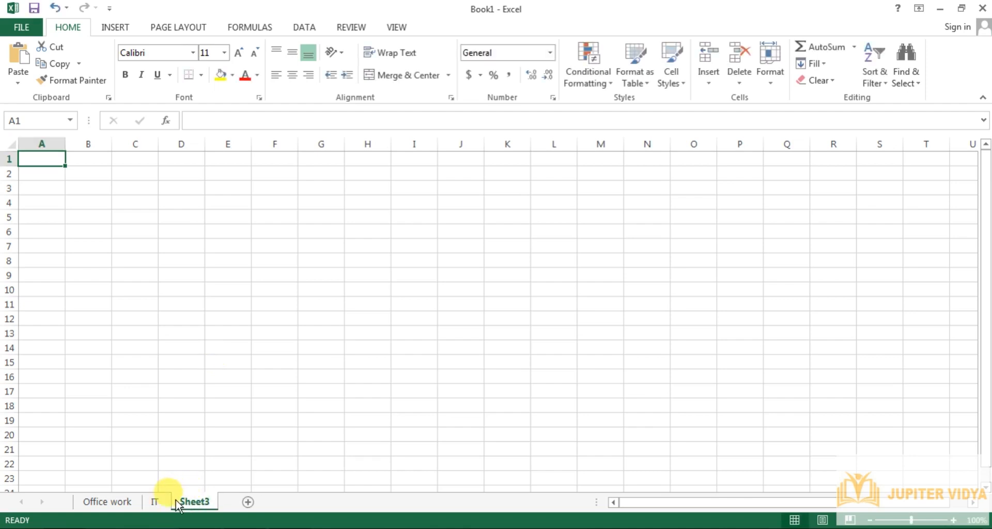
right_click(186, 502)
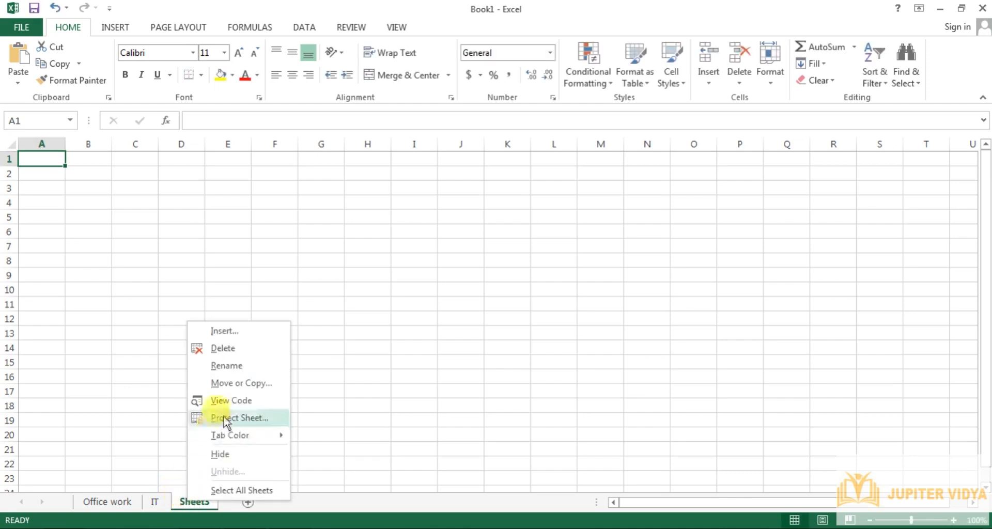
click(229, 353)
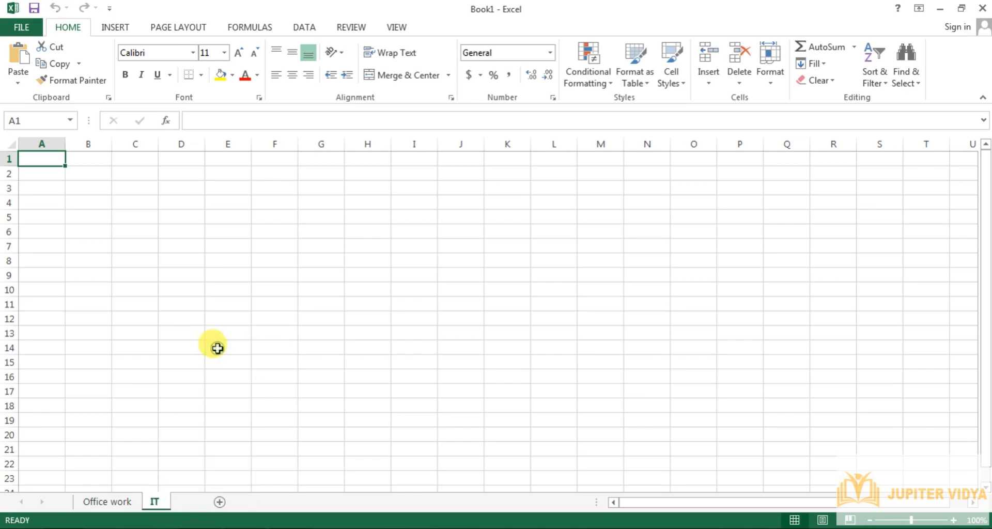
- Set the tab color of the IT worksheet to standard red
right_click(157, 502)
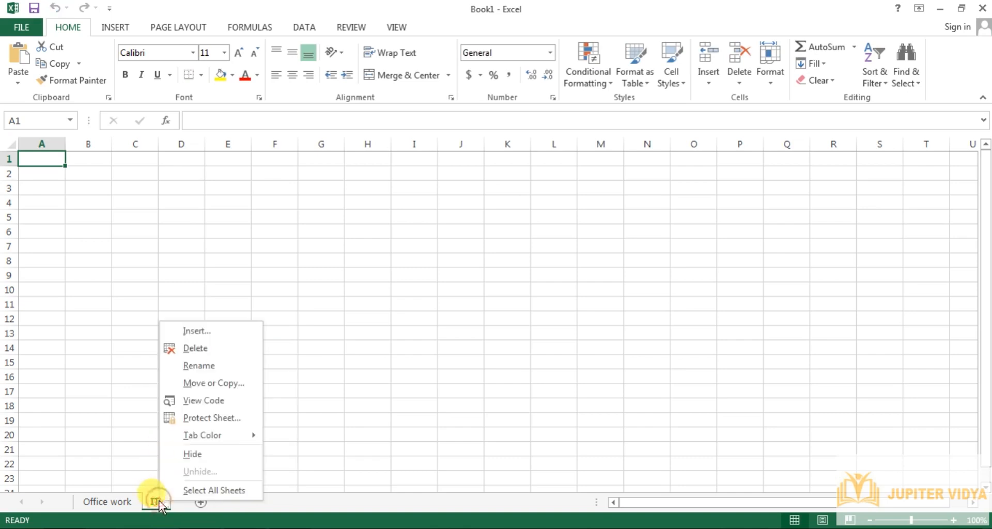
mouse_move(232, 436)
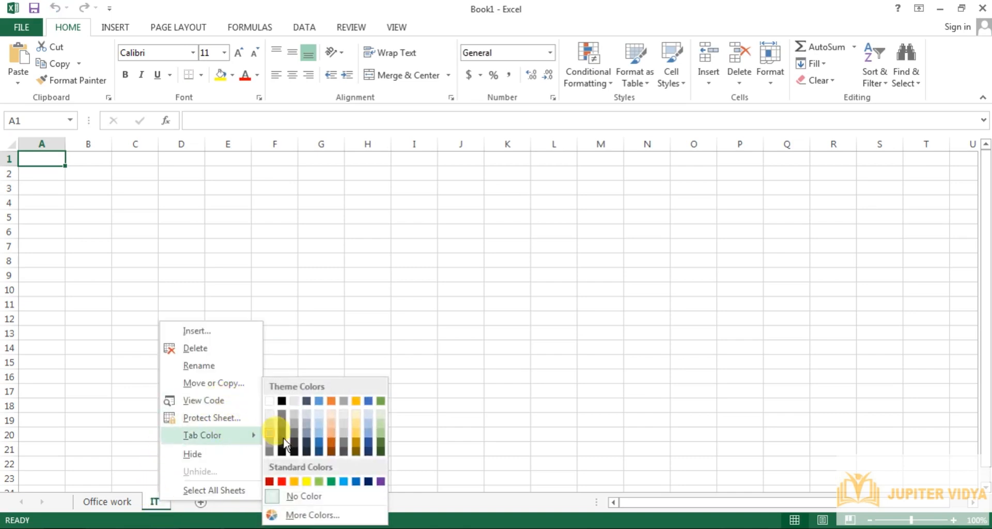
click(281, 481)
- Set the tab color of the Office work worksheet to standard green and switch to the IT worksheet
right_click(116, 502)
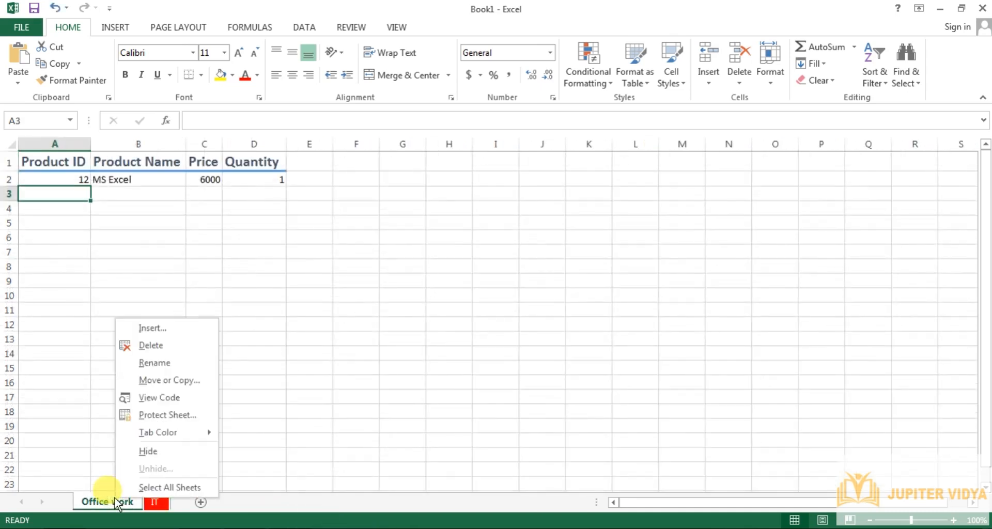
mouse_move(192, 432)
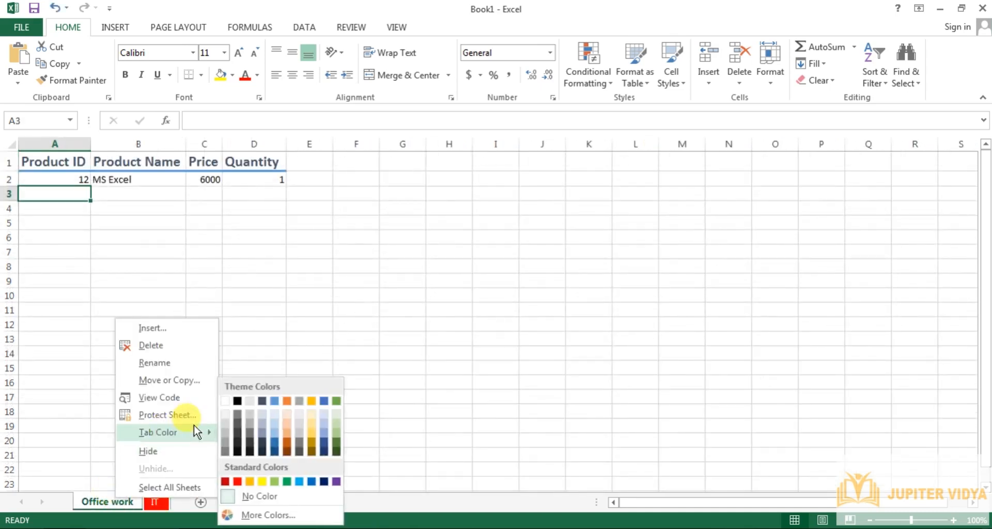
click(282, 481)
click(154, 501)
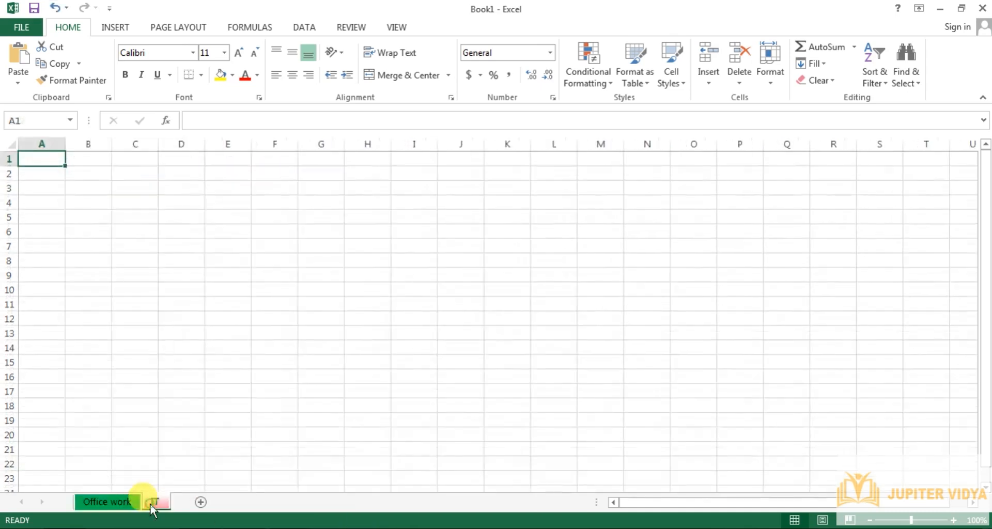
- Protect the Office work worksheet, entering a password for unprotecting it and keeping the default user permissions
click(99, 499)
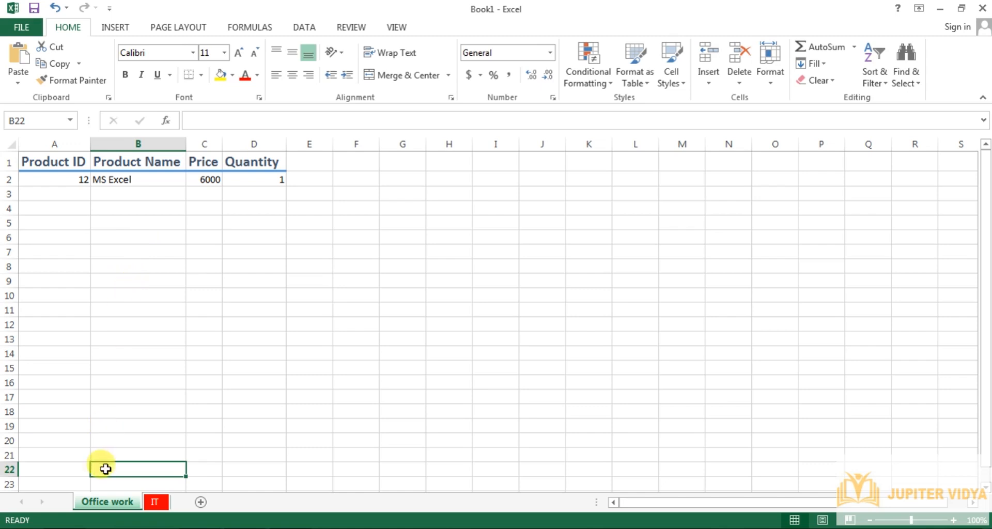
right_click(100, 500)
click(149, 417)
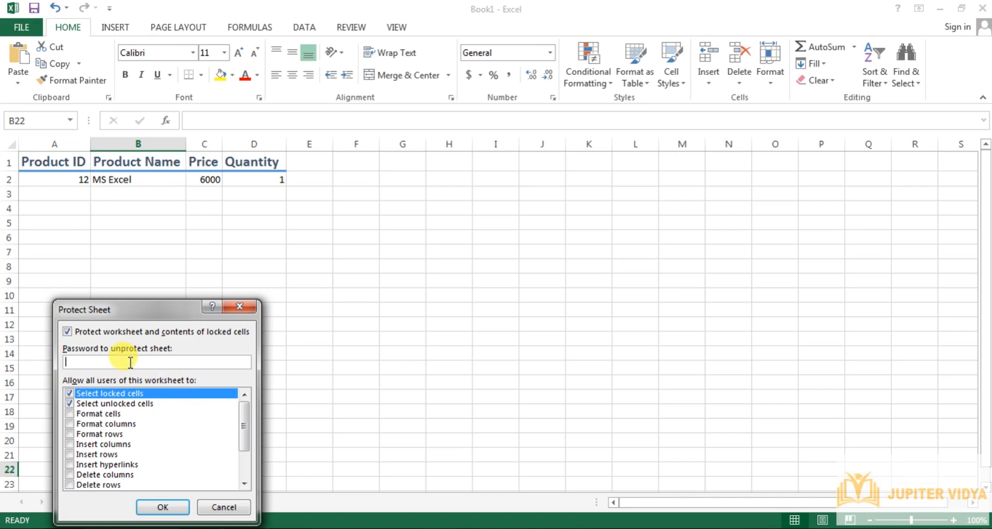
text(3)
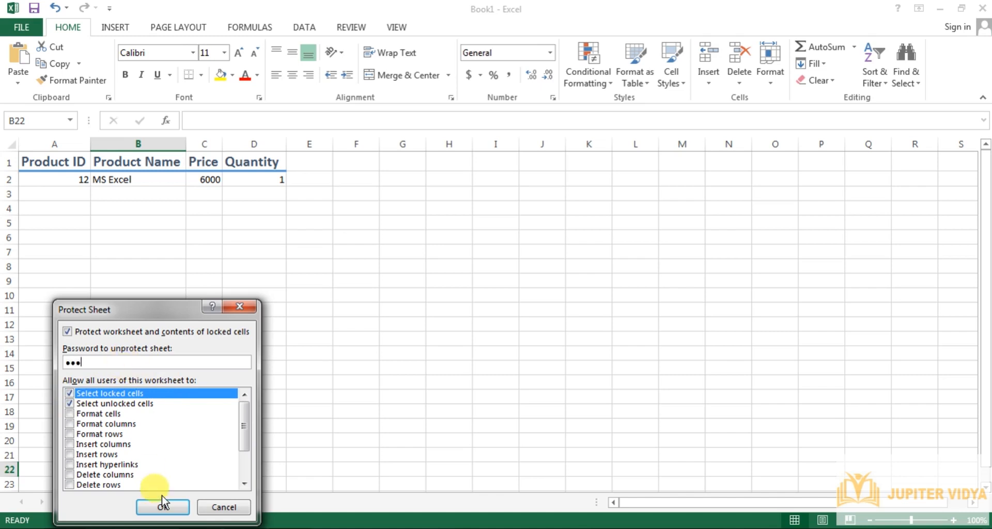
click(162, 505)
- Test the sheet protection by trying to enter the letter a in cell B3 and checking the commands offered for the Quantity header
click(106, 193)
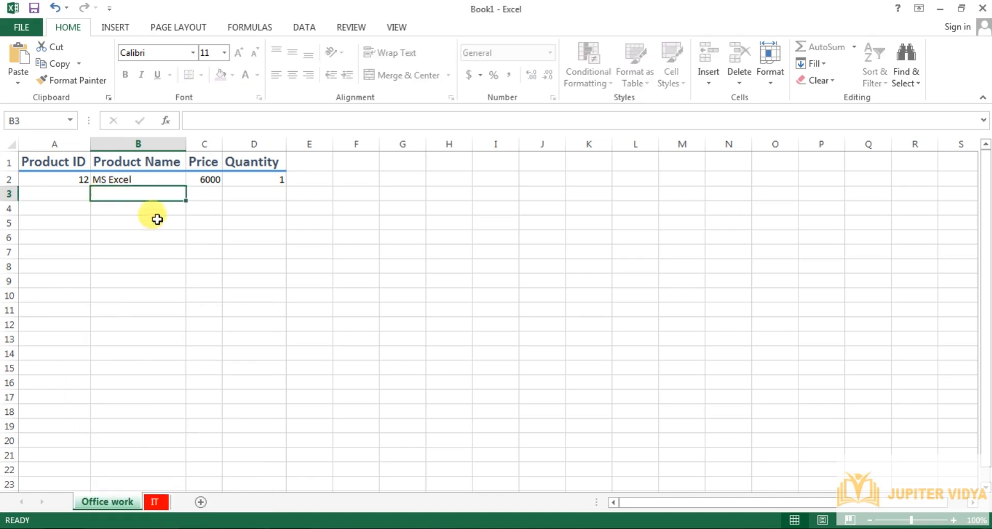
key(a)
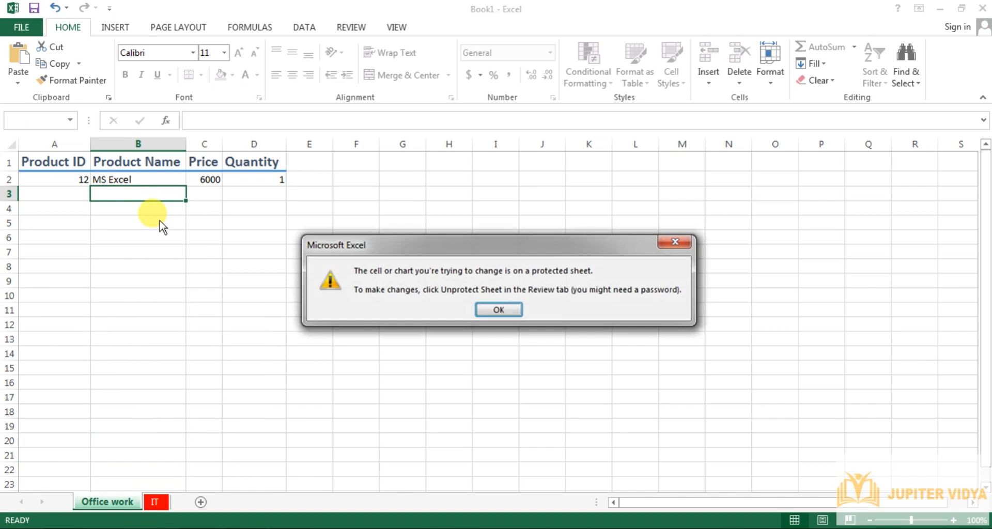
click(498, 310)
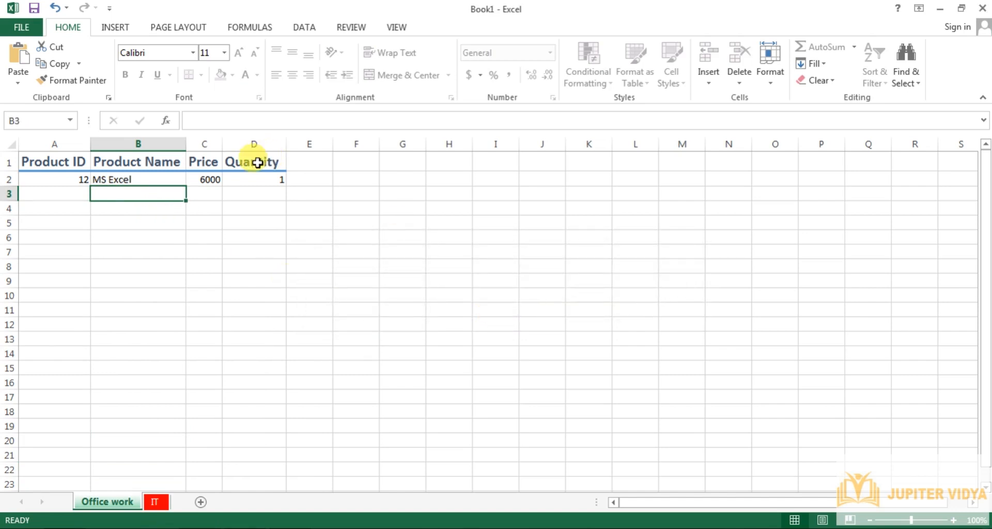
click(257, 163)
right_click(257, 163)
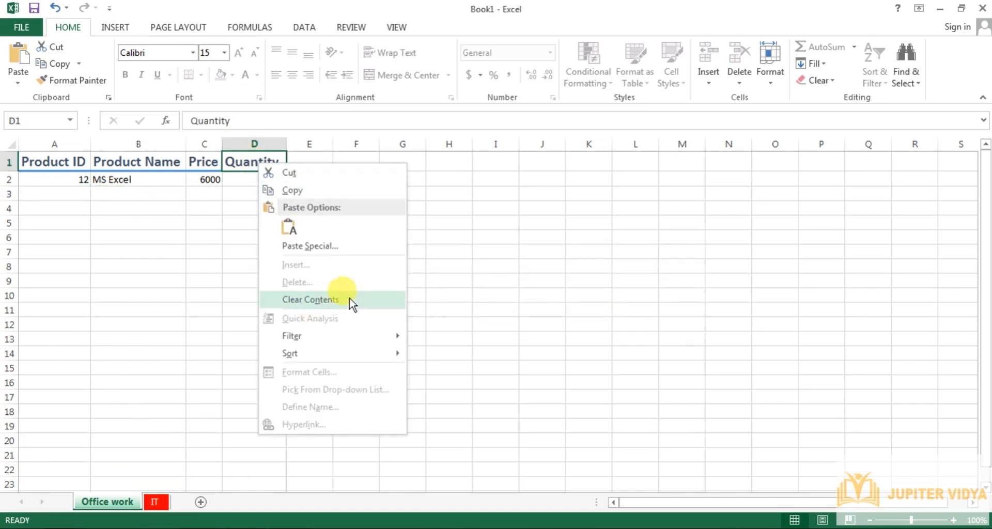
click(231, 199)
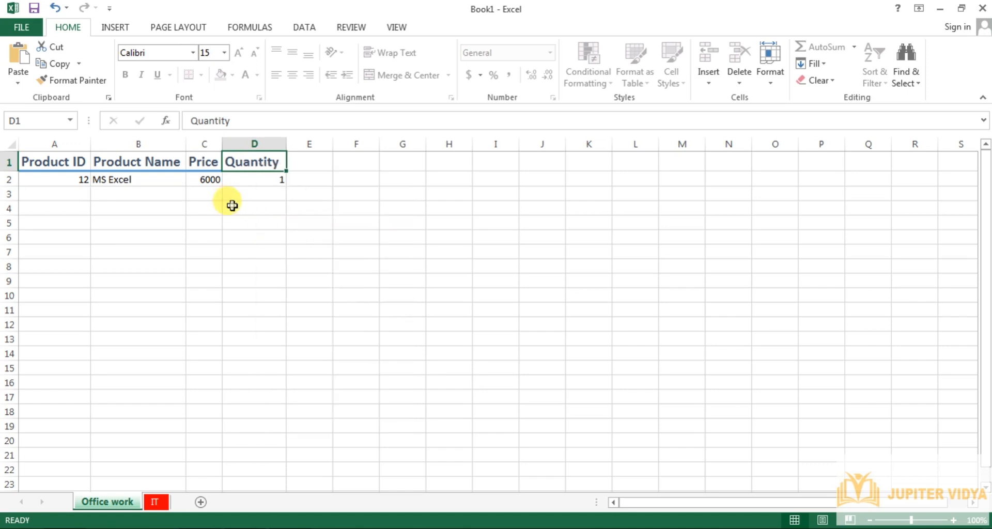
click(211, 182)
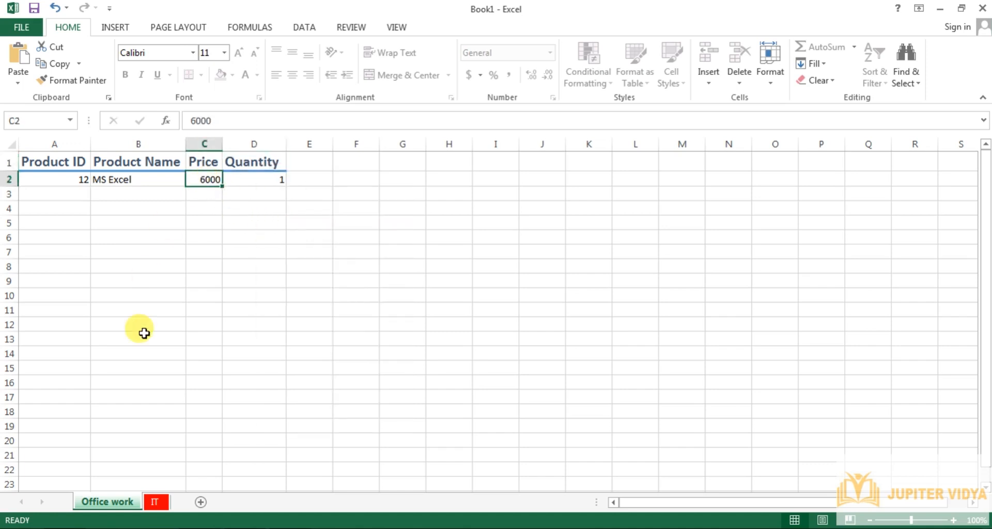
- Unprotect the Office work worksheet by entering the sheet password
right_click(105, 498)
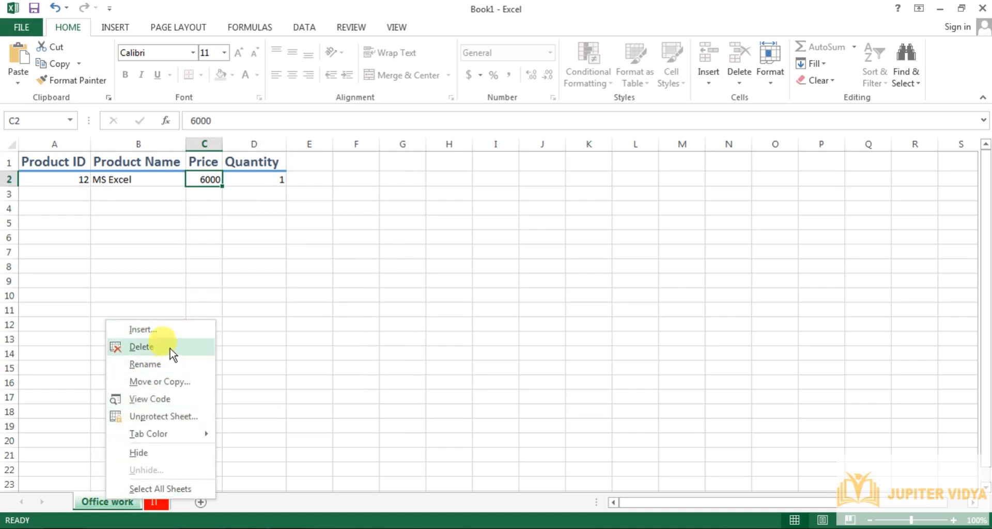
click(150, 415)
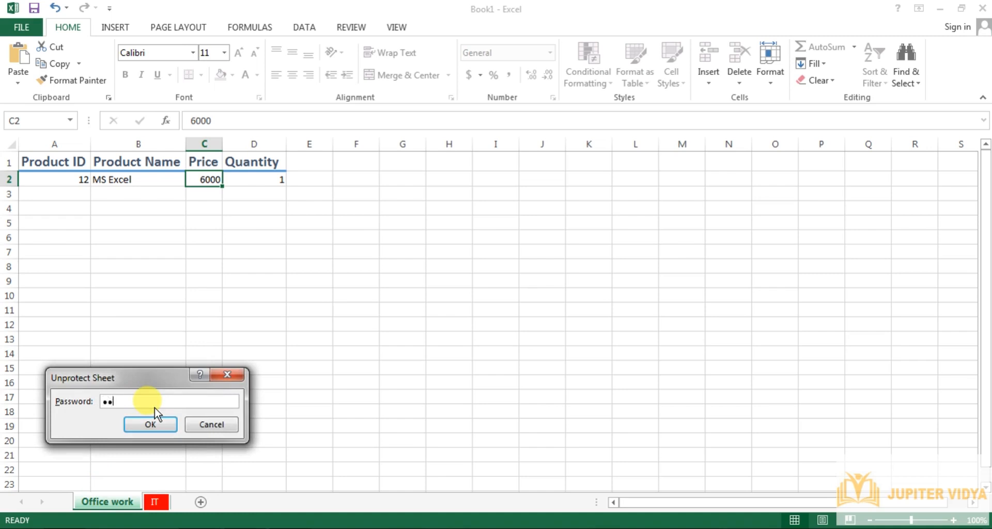
click(148, 419)
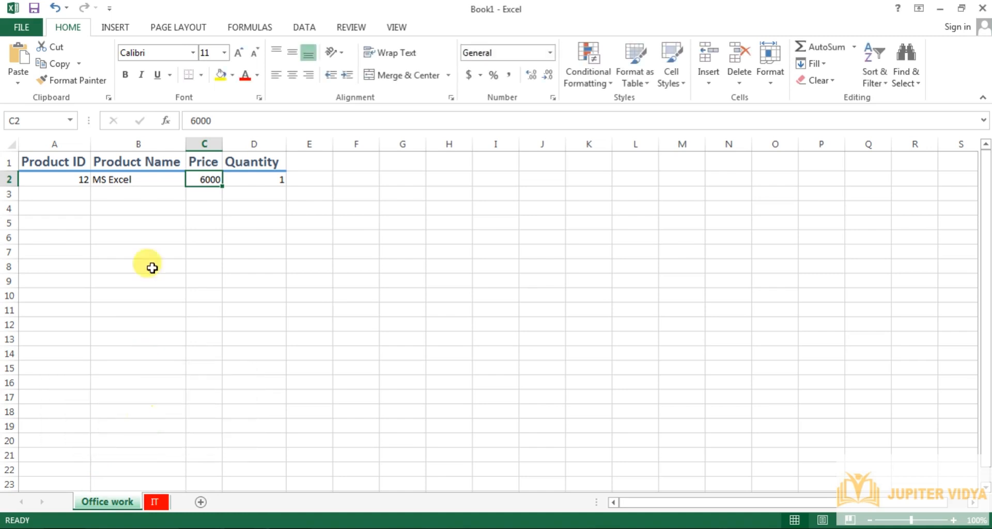
- Enter a test letter e in cell B4 and delete it again
click(140, 212)
text(e)
click(173, 226)
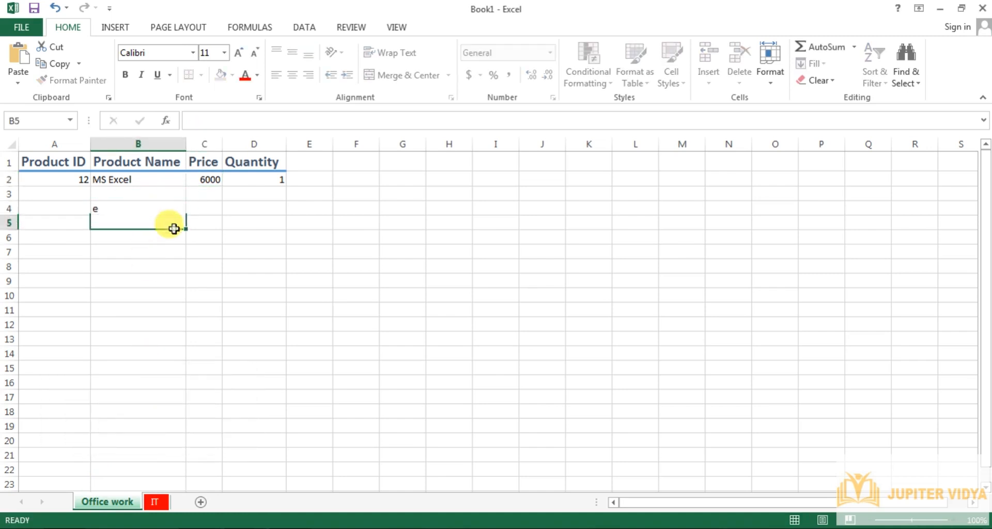
click(162, 211)
key(Delete)
click(70, 194)
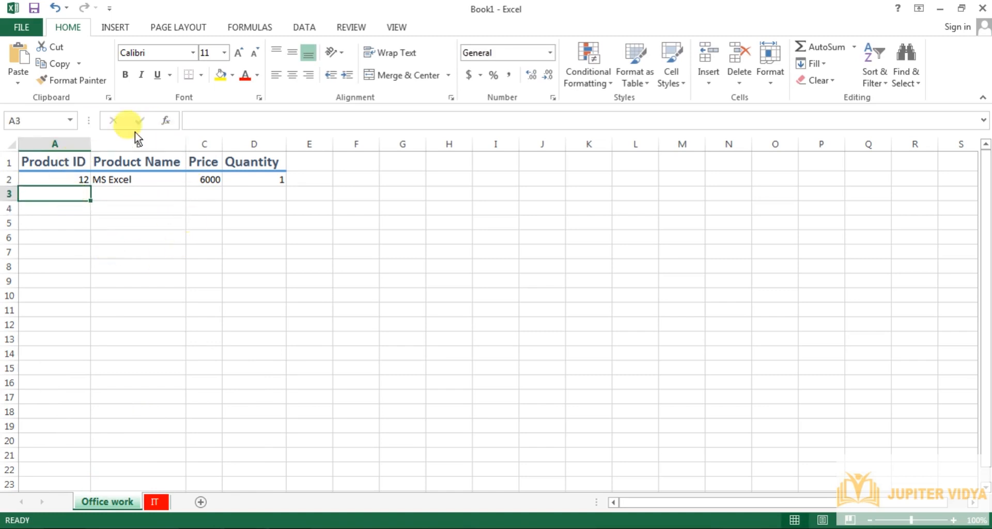
- Format the MS Excel entry in cell B2 with the Arial Black font and the standard blue font color
click(71, 163)
click(73, 180)
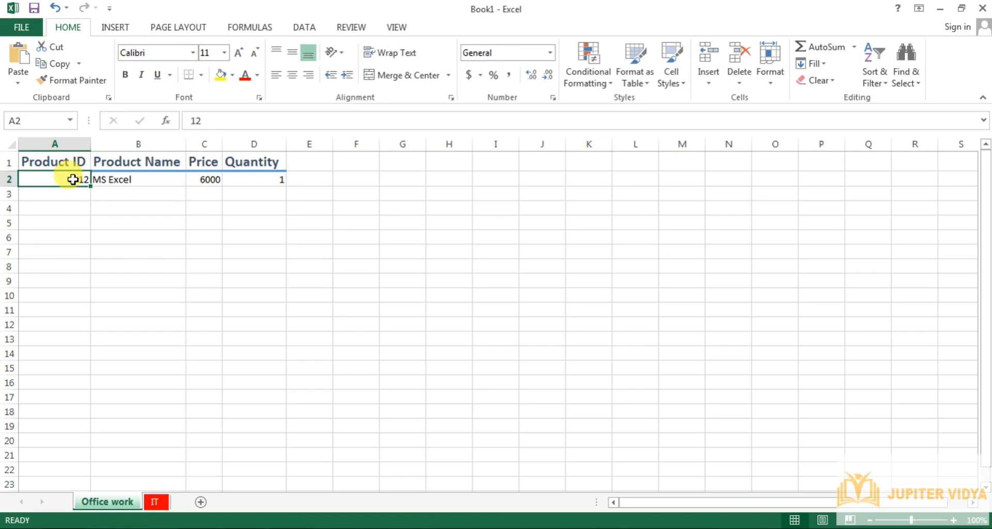
click(117, 181)
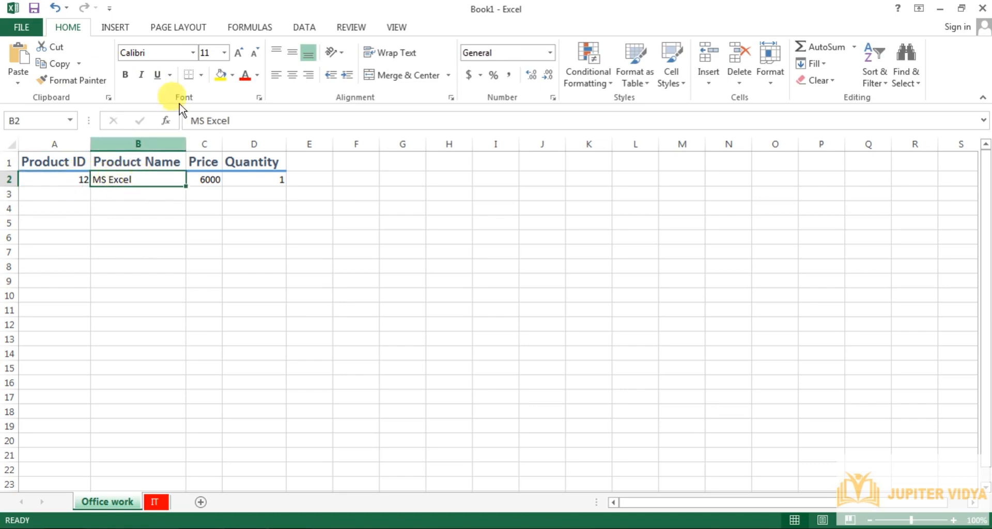
click(194, 52)
click(160, 289)
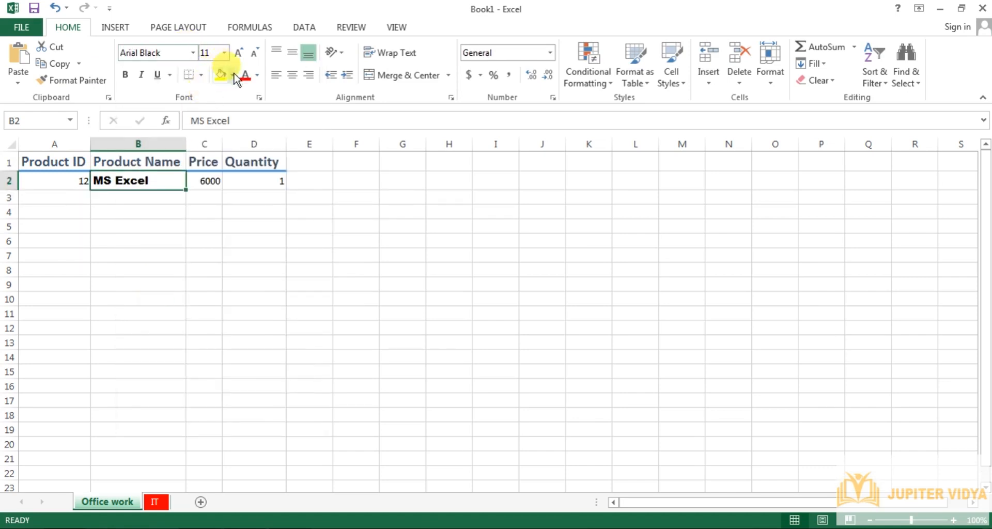
click(257, 75)
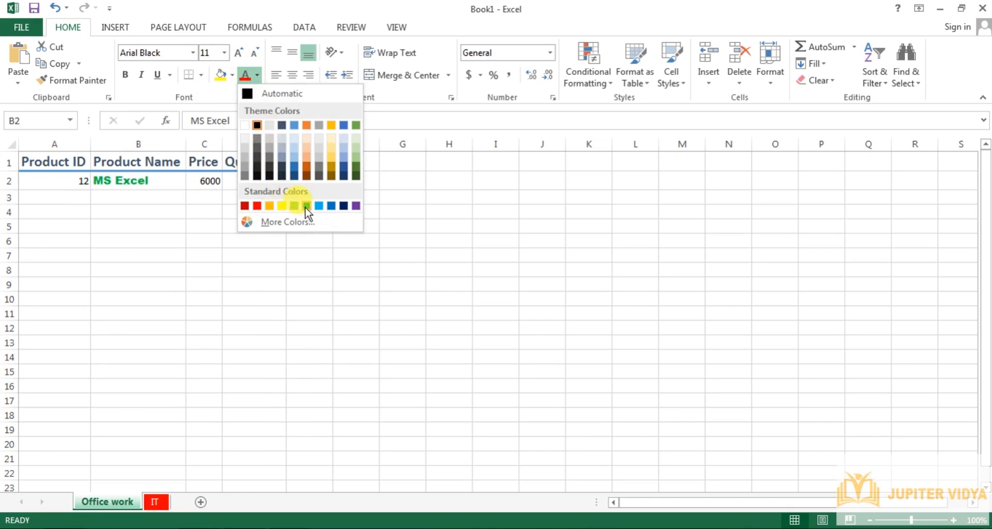
click(331, 206)
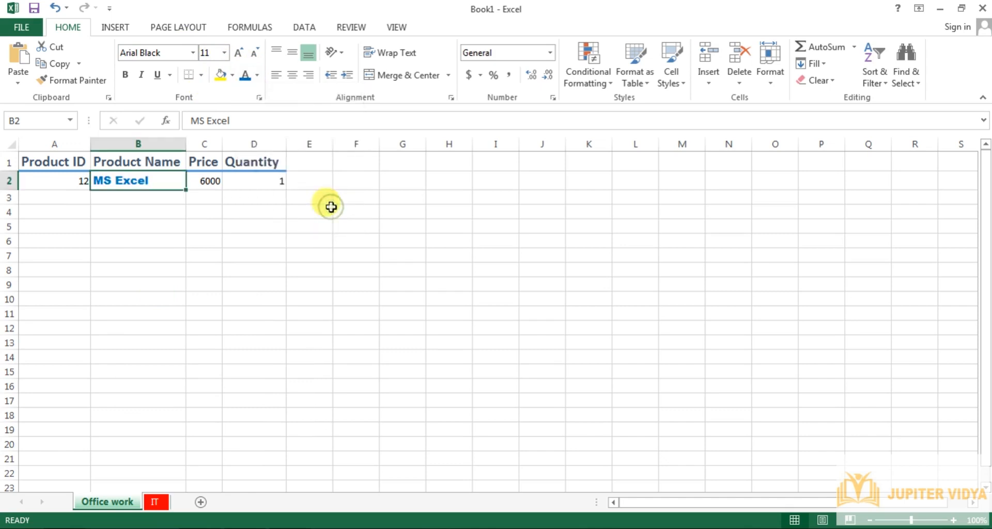
- Fill the MS Excel cell B2 with the light gray theme color
click(232, 76)
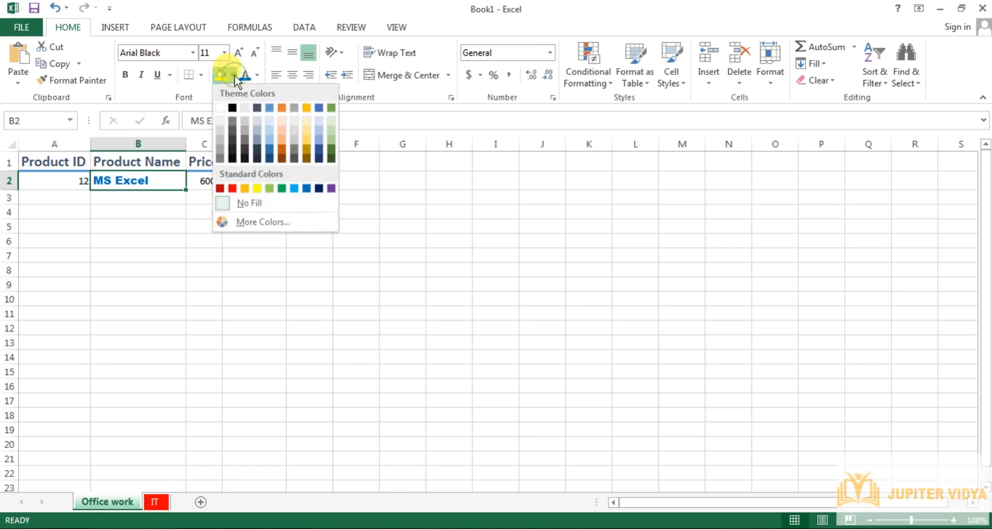
click(246, 109)
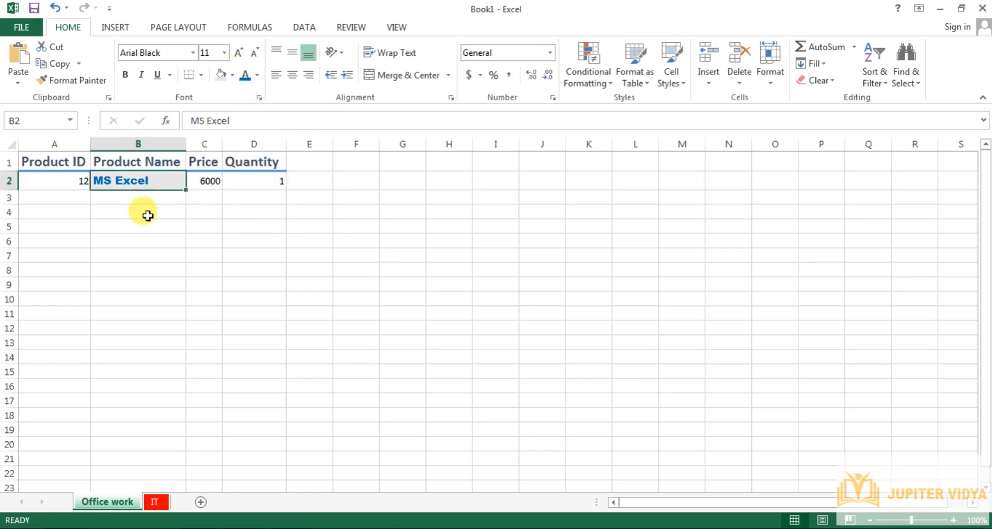
click(145, 213)
click(148, 184)
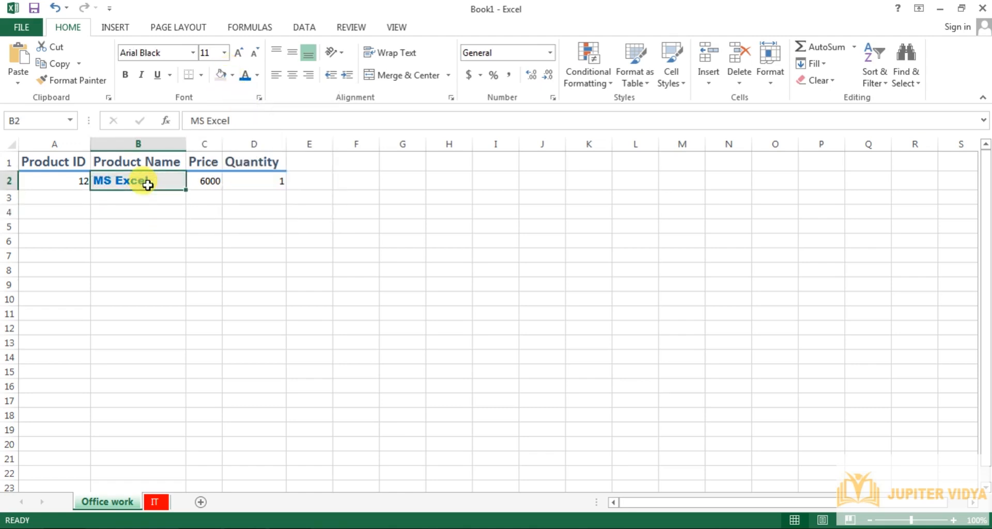
- Copy the formatting of the MS Excel cell B2 to the price in cell C2 with the Format Painter
click(953, 520)
click(953, 520)
click(953, 520)
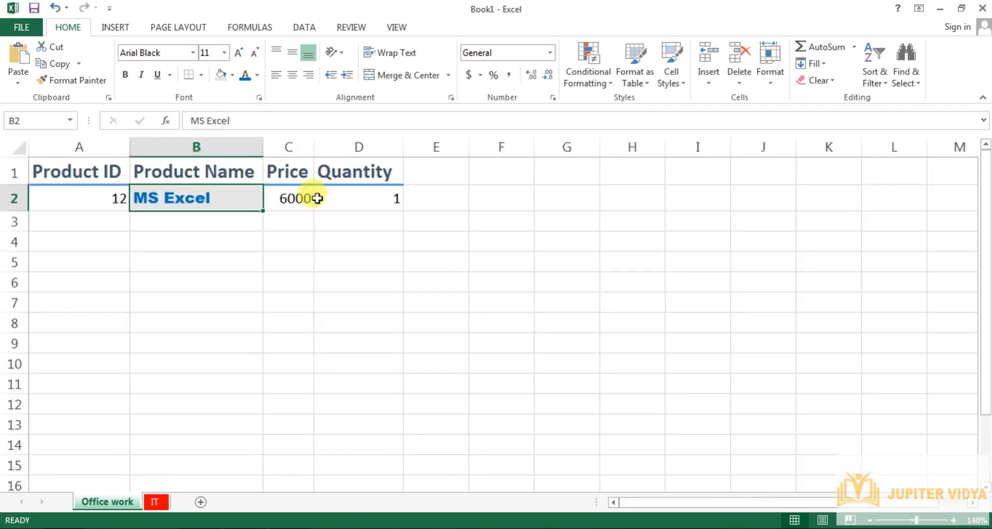
click(301, 199)
click(204, 197)
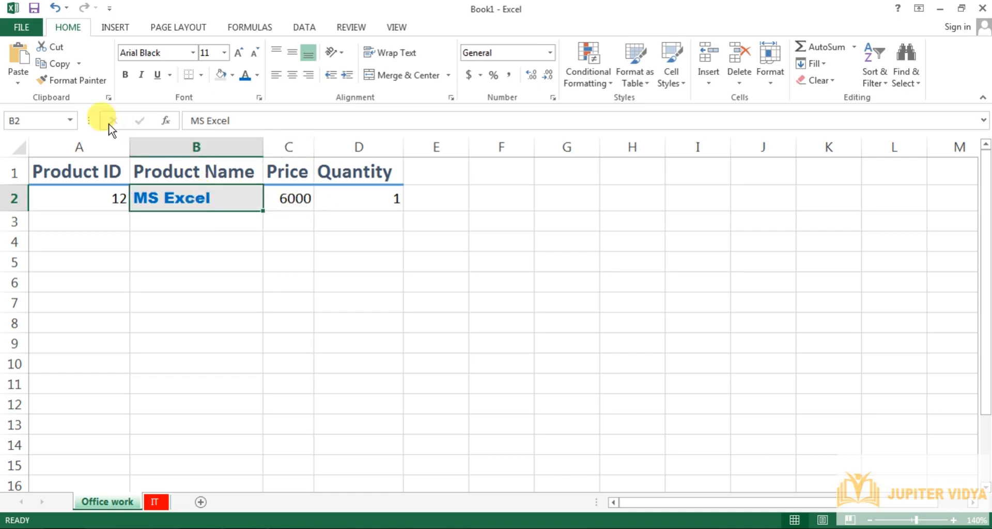
click(88, 83)
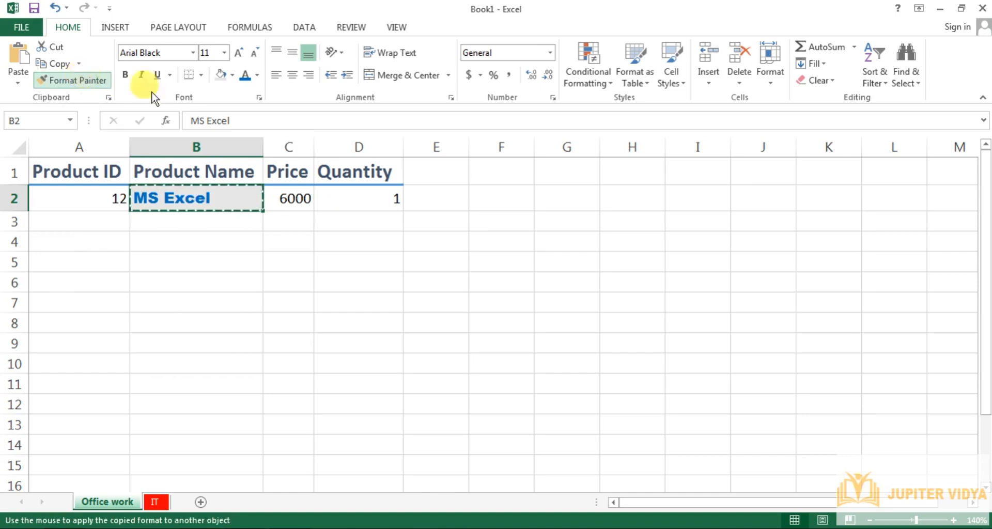
click(283, 196)
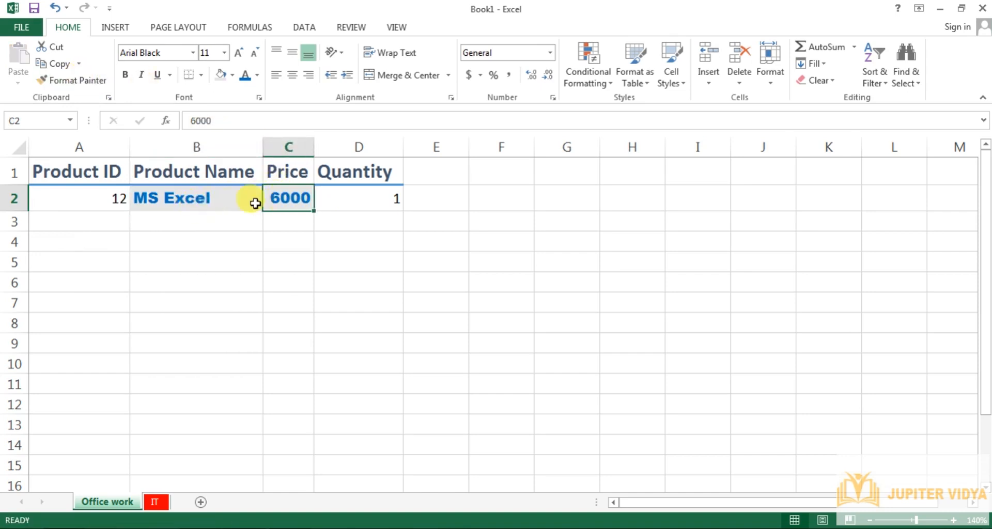
- Examine the addresses and contents of the header cells and the product ID entry one by one
click(234, 214)
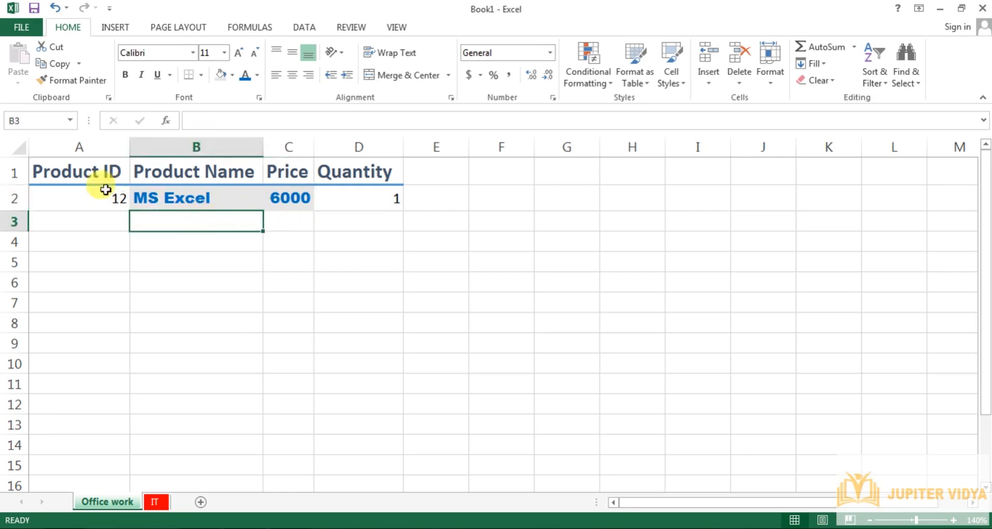
click(60, 206)
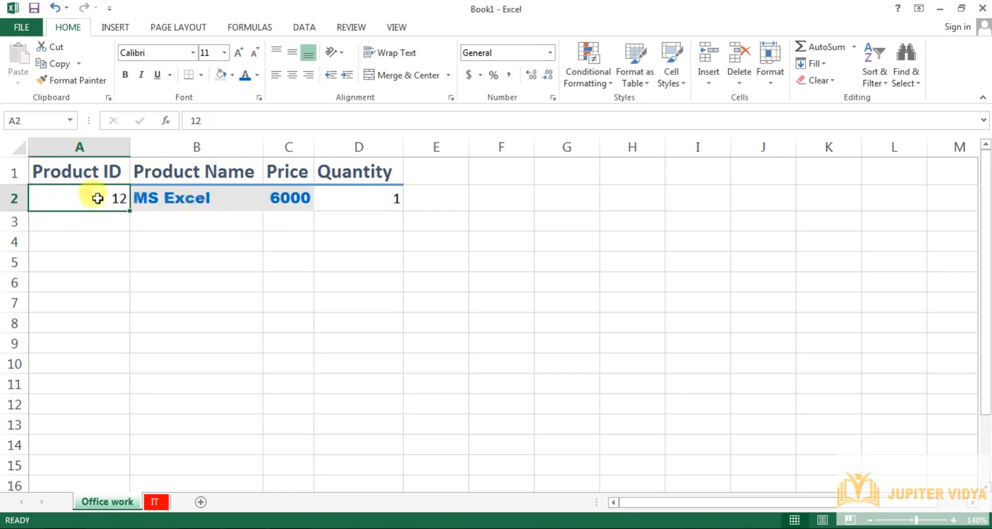
click(215, 171)
click(289, 173)
click(338, 177)
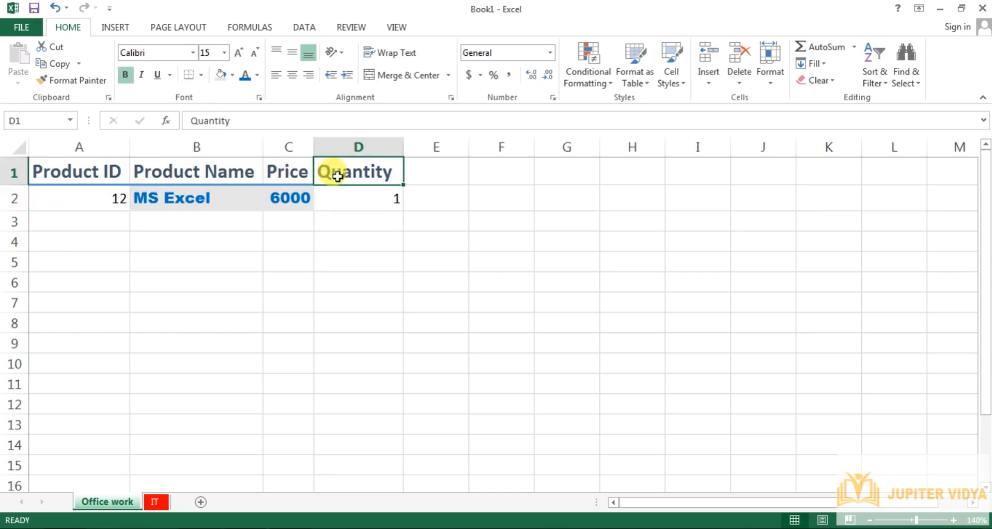
click(291, 170)
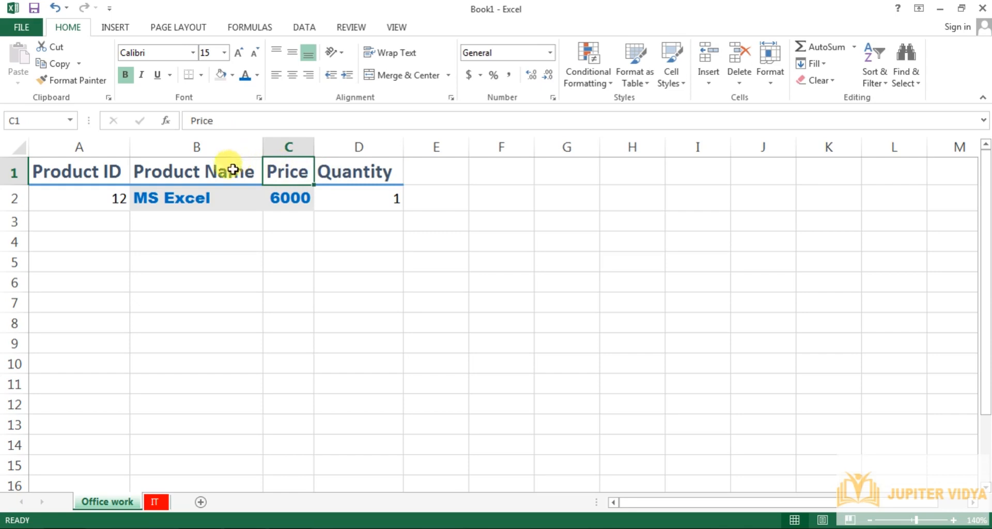
click(217, 173)
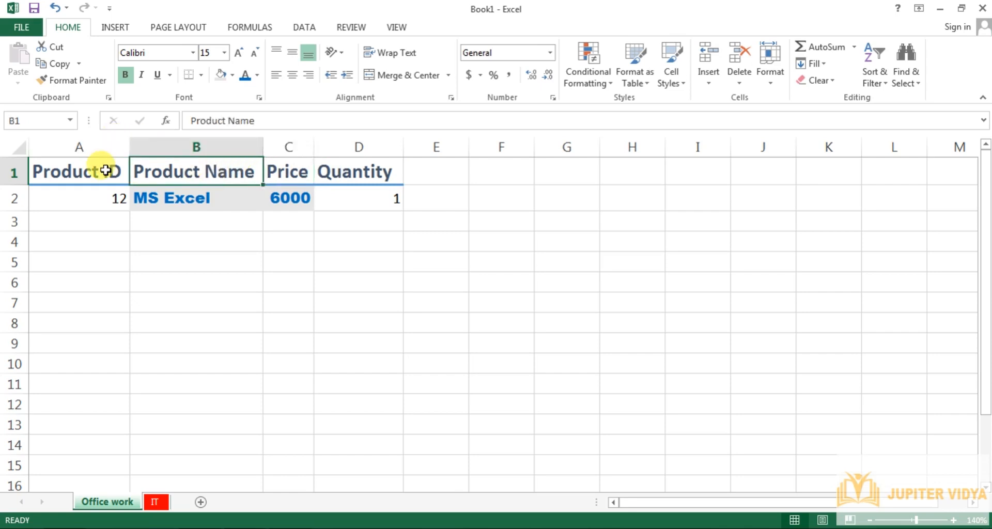
click(75, 214)
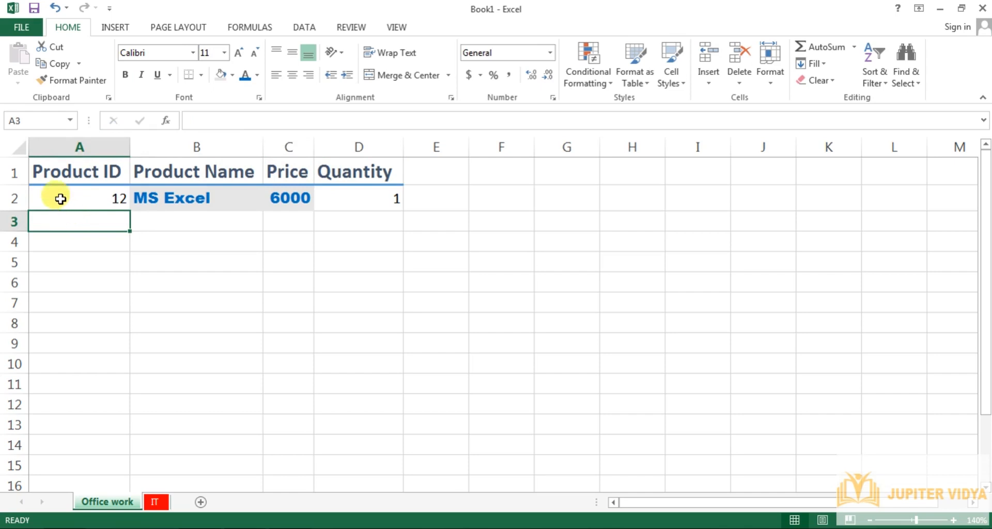
- Select the entire Office work worksheet and widen the Name Box
click(21, 150)
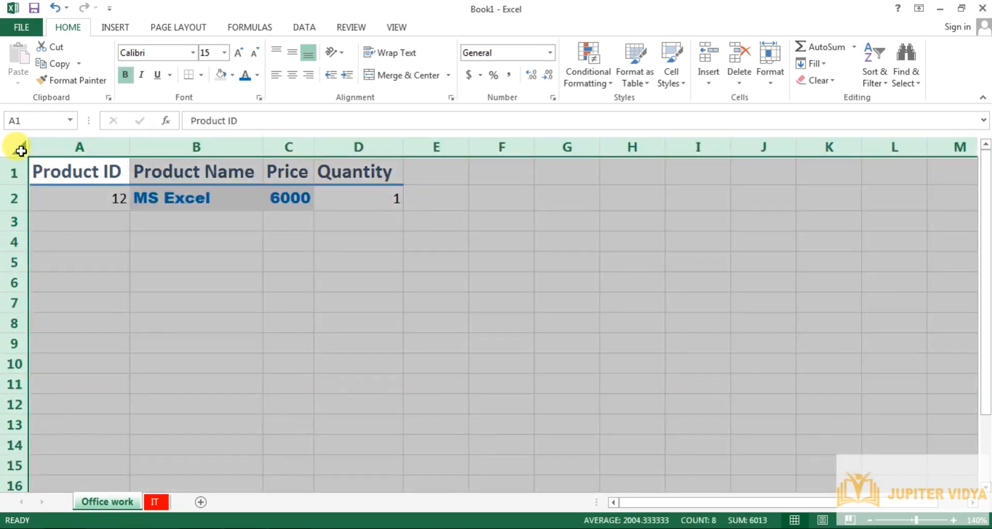
click(21, 150)
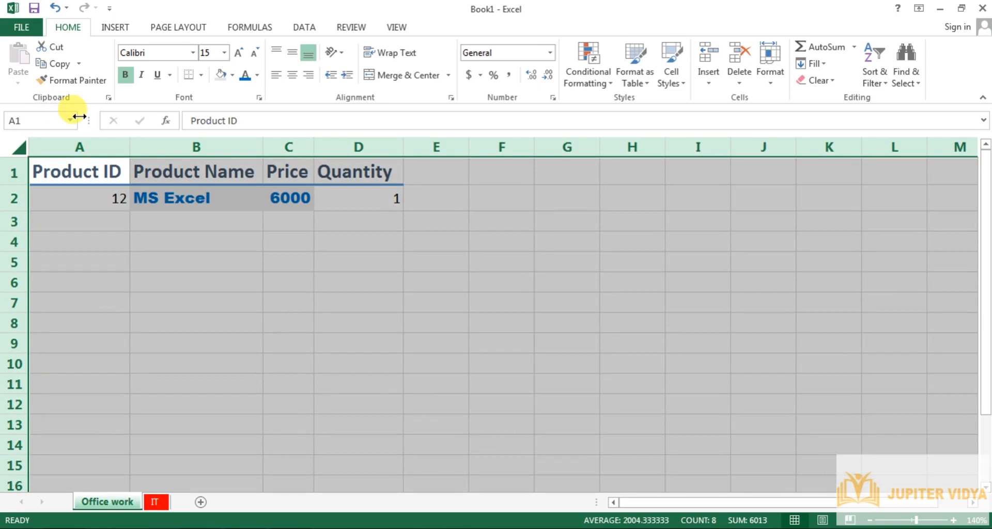
drag(88, 120, 160, 119)
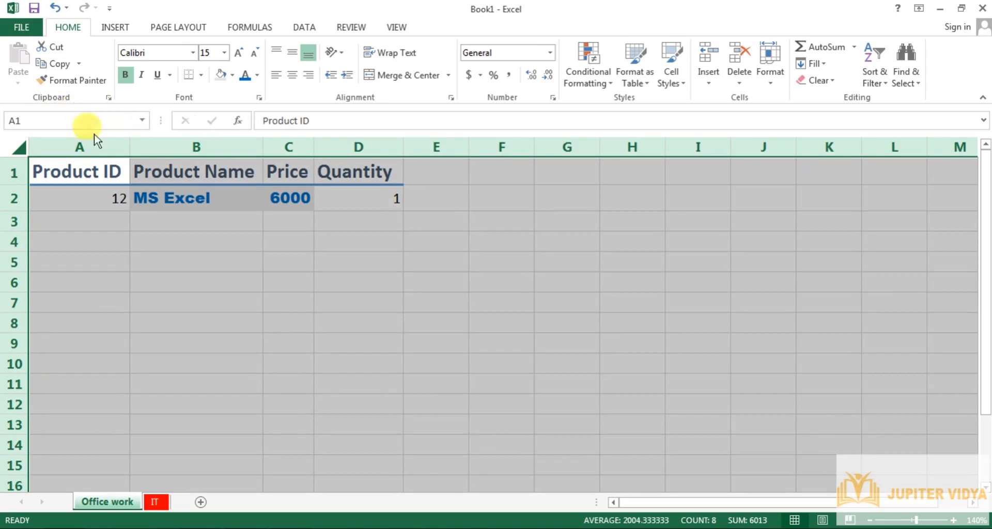
- Examine the Office work sheet's full size, then jump from A3 to its last row and last column and back to the first cell
click(17, 153)
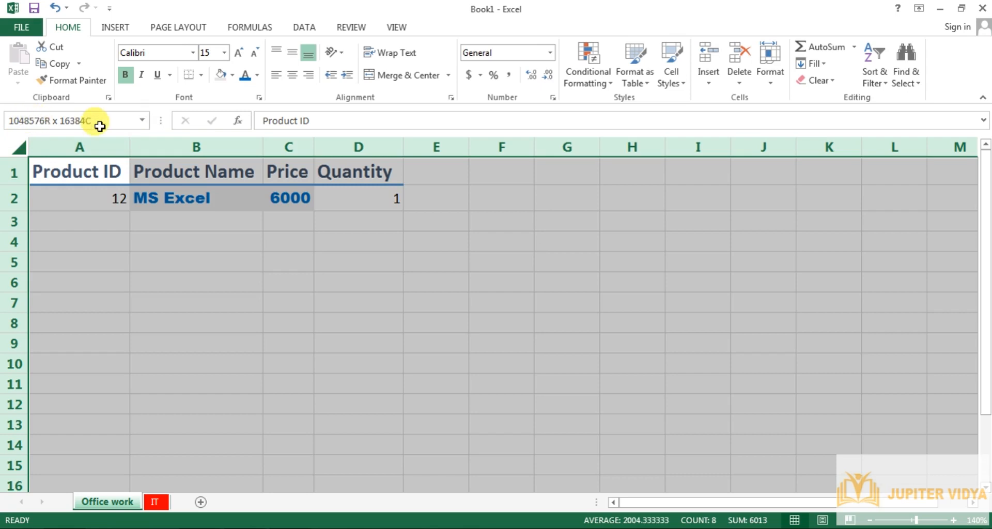
click(92, 219)
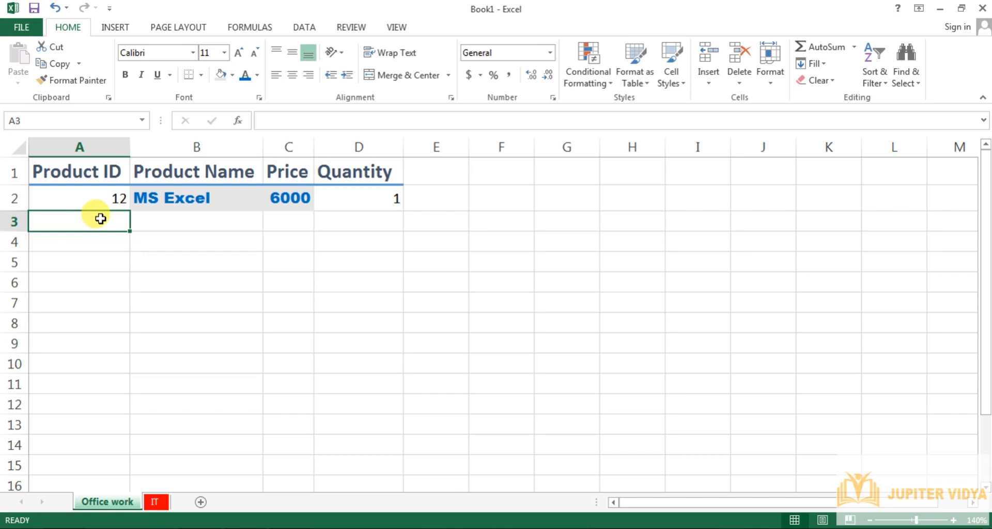
key(ctrl+Down)
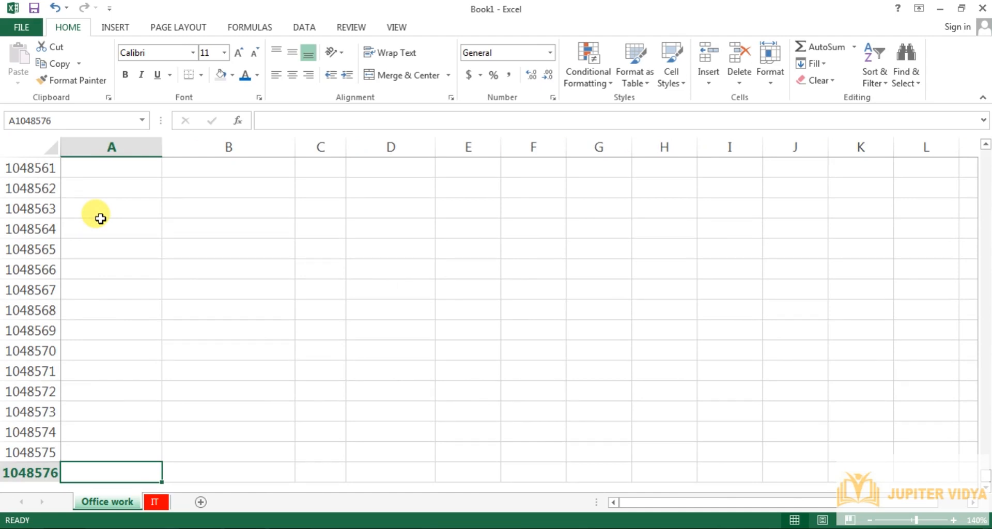
key(ctrl+Right)
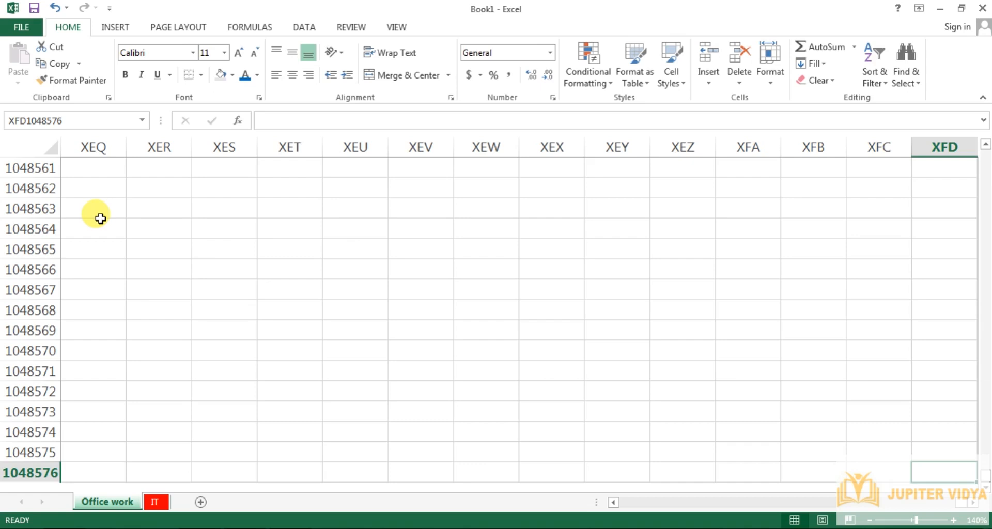
key(ctrl+Up)
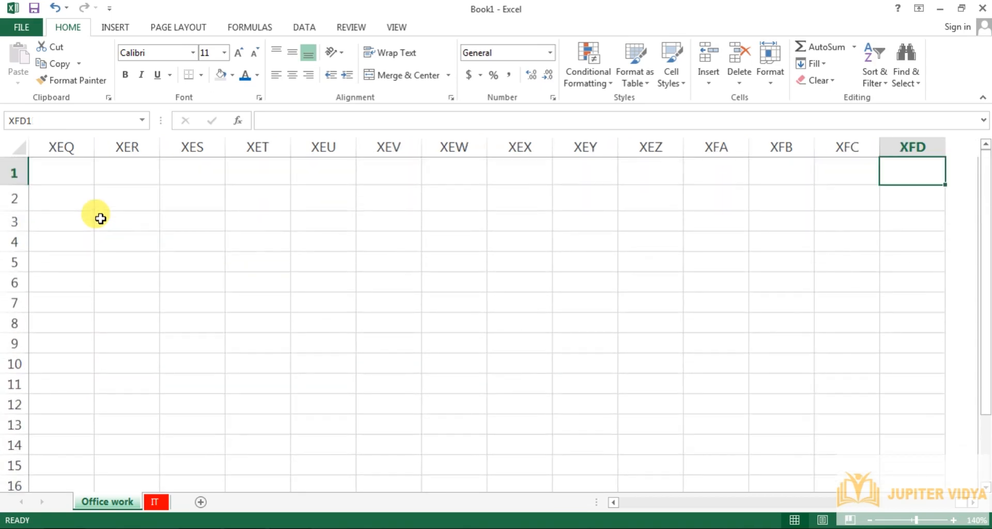
key(ctrl+Left)
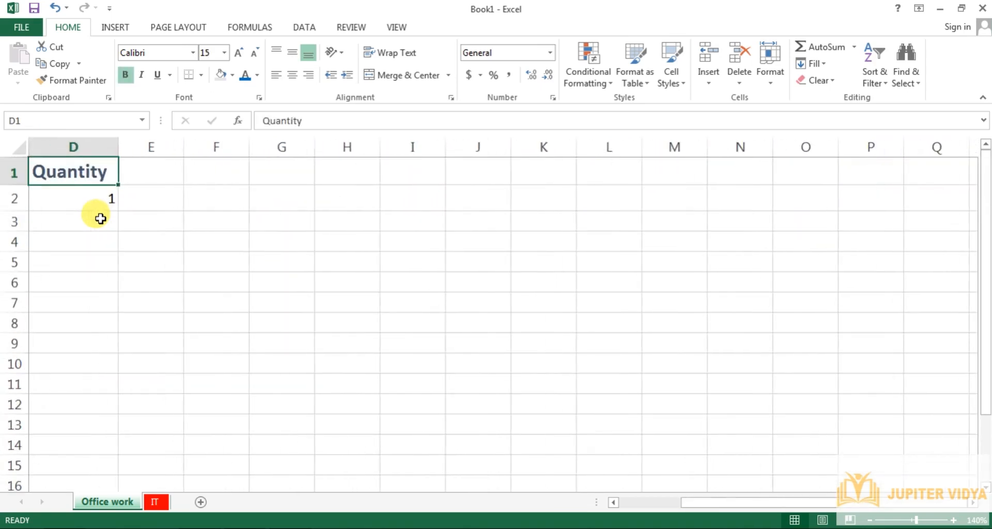
key(ctrl+Left)
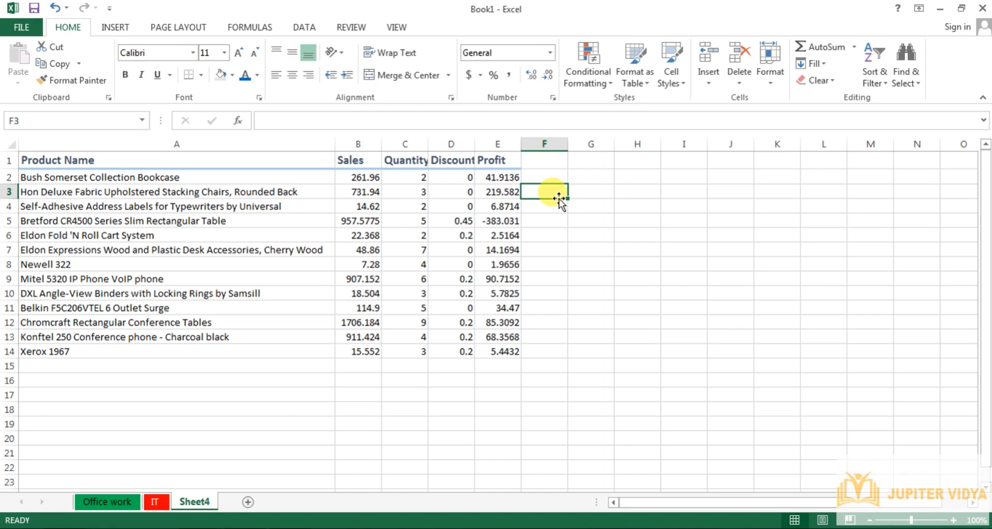
- Highlight Profit values in E2:E14 that are less than 0 using Light Red Fill with Dark Red Text
click(511, 179)
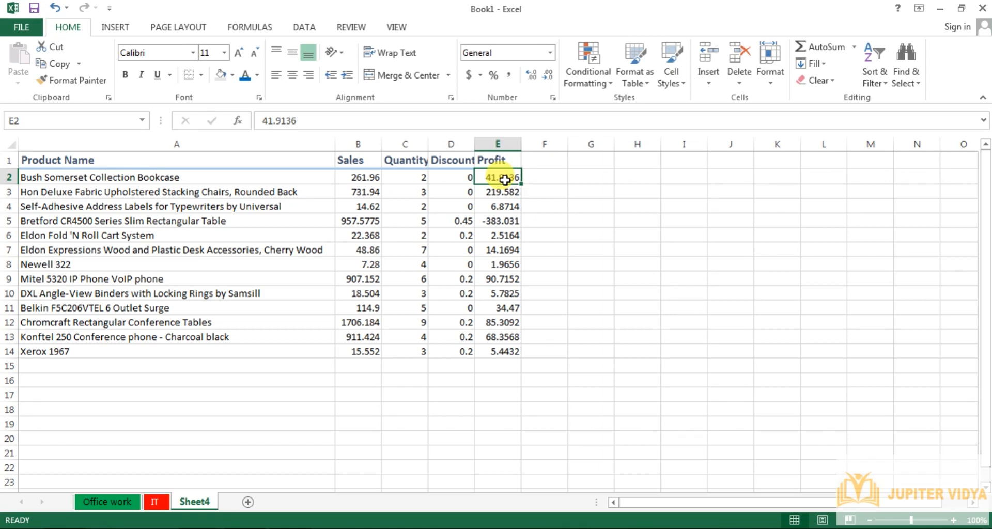
key(ctrl+shift+Down)
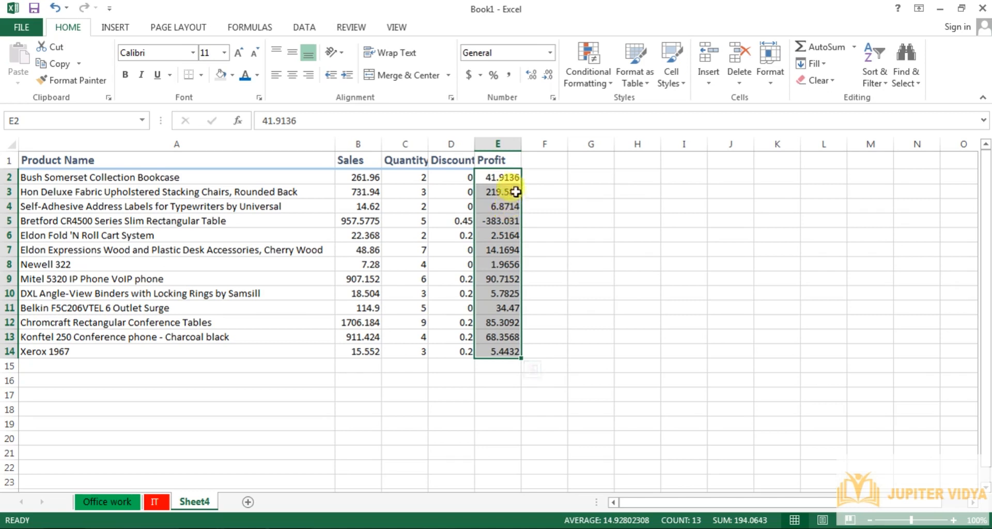
click(602, 91)
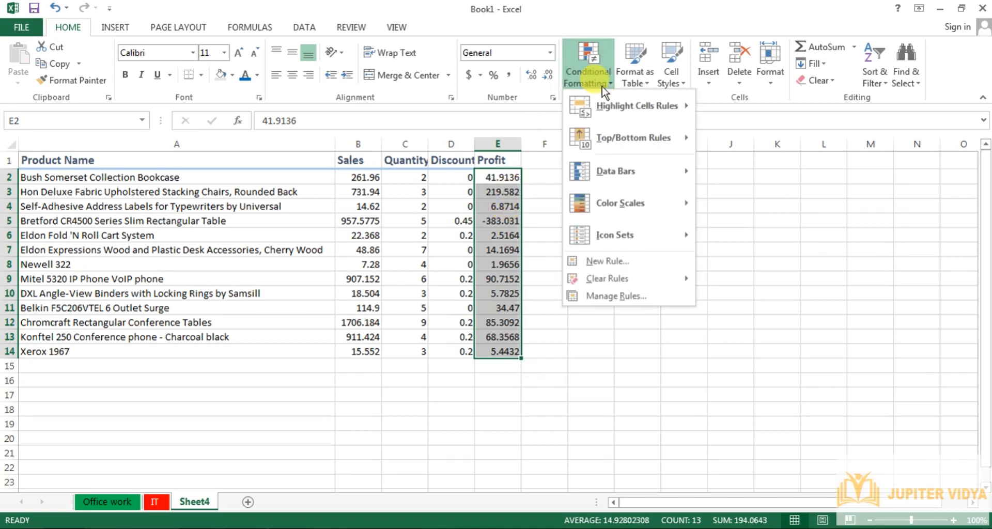
mouse_move(643, 104)
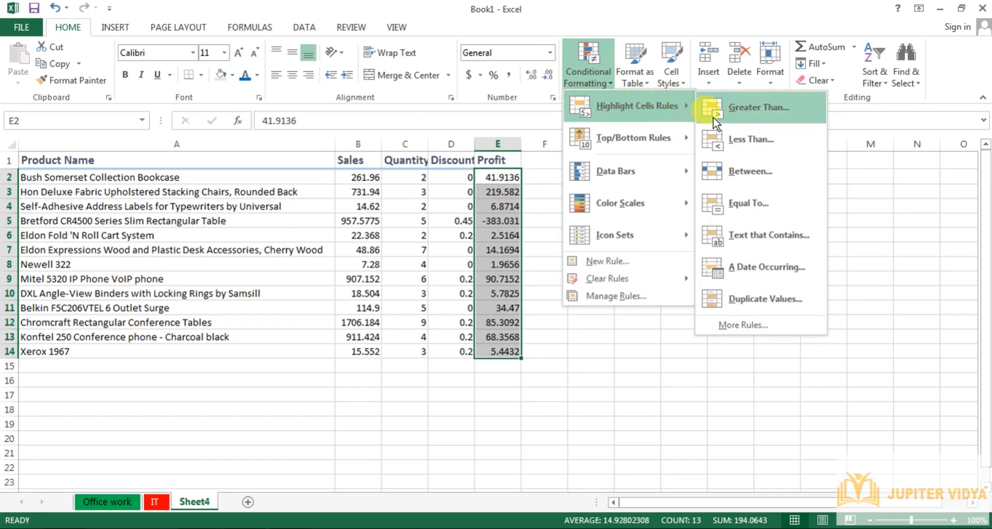
click(748, 139)
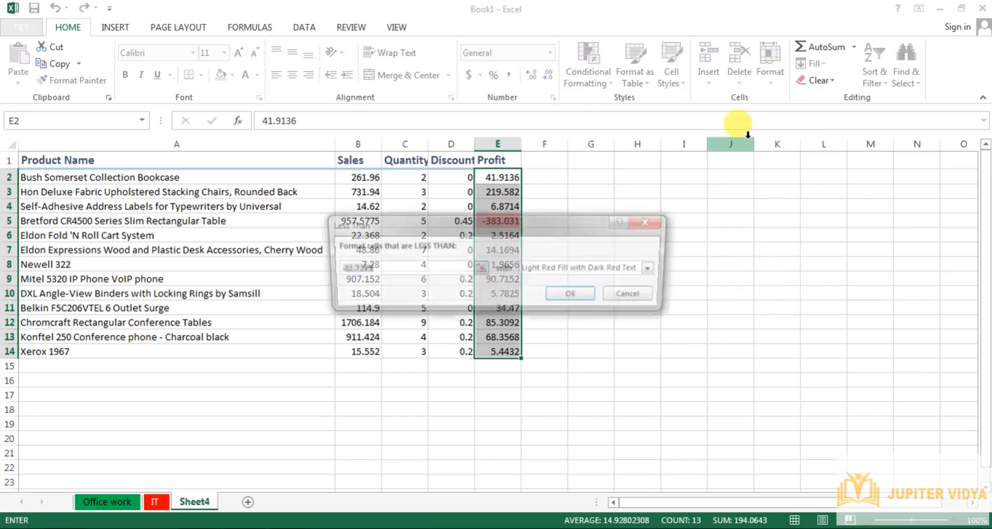
text(0)
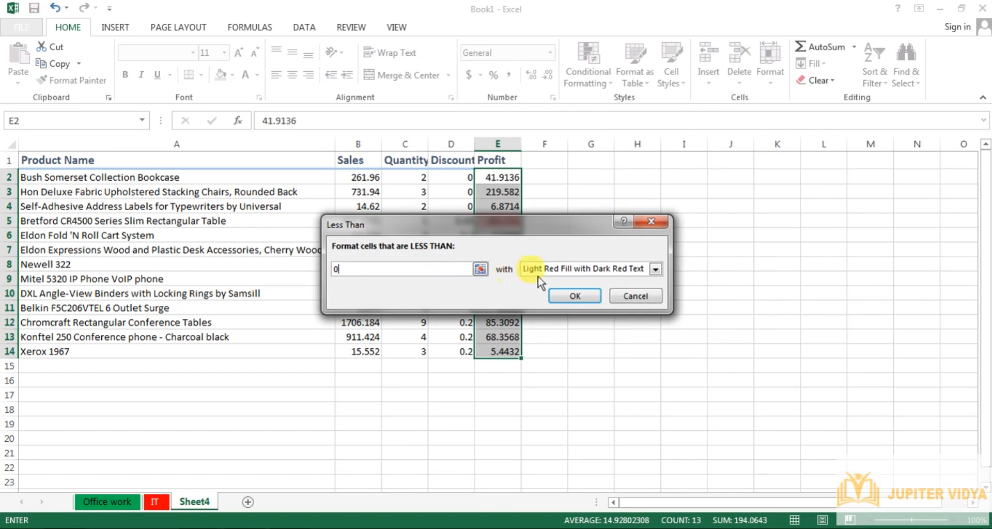
click(583, 269)
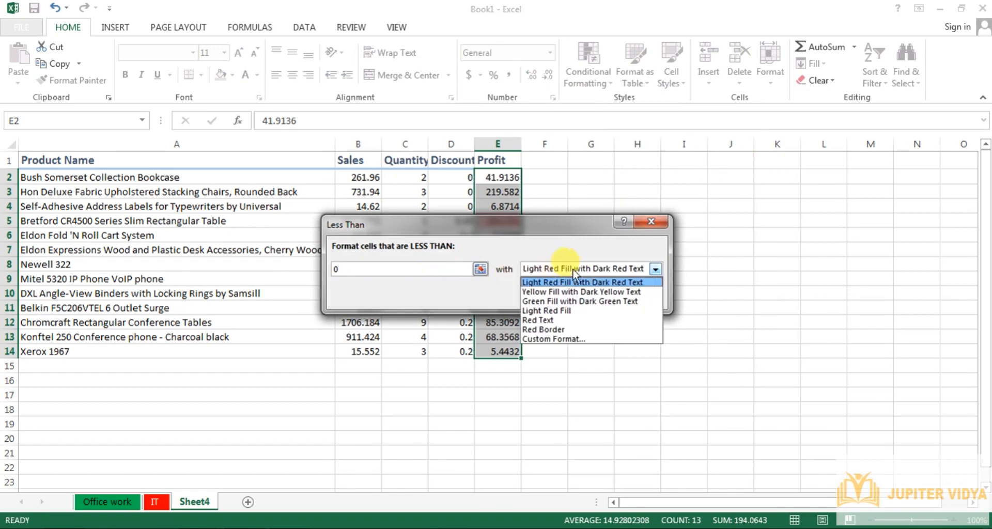
click(583, 273)
click(570, 294)
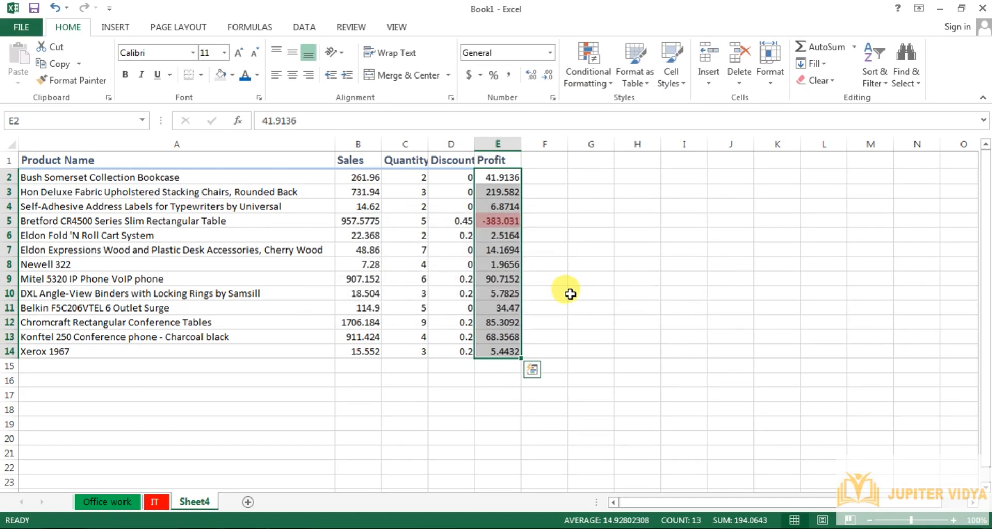
click(570, 293)
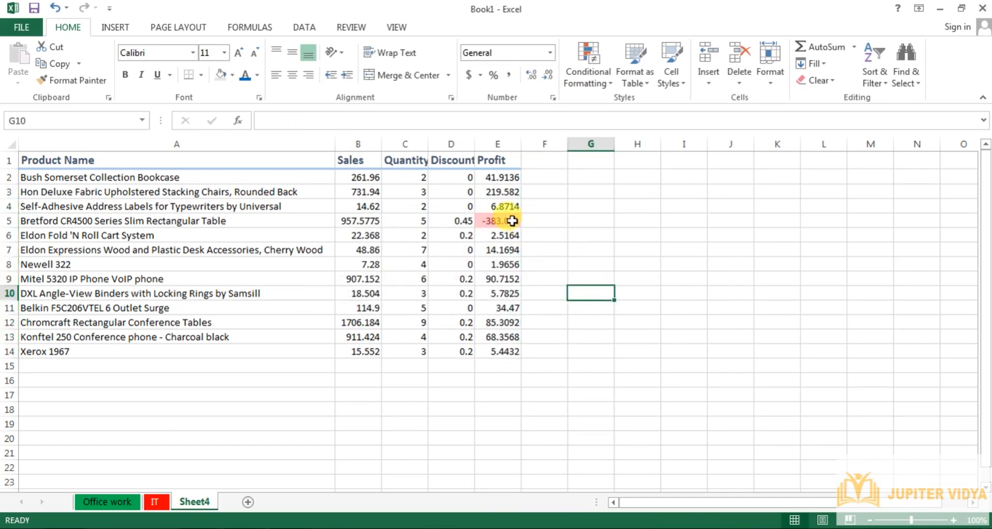
- Highlight Profit values in E2:E14 that are greater than 100 using Yellow Fill with Dark Yellow Text
click(503, 177)
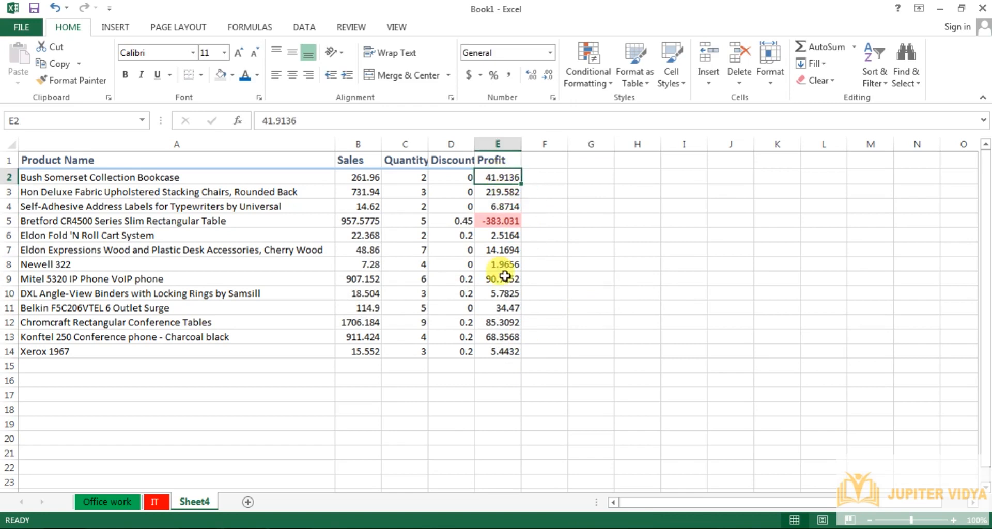
key(ctrl+shift+Down)
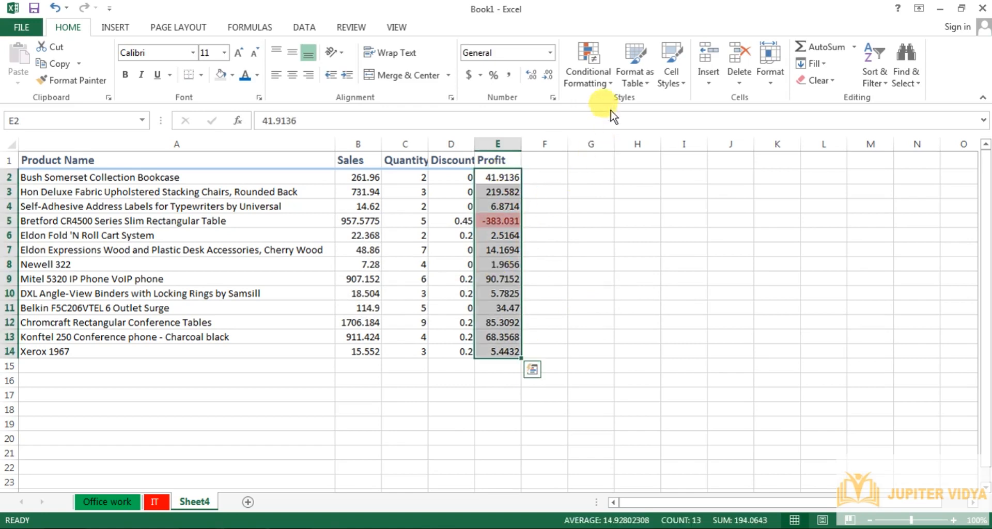
click(588, 64)
mouse_move(678, 109)
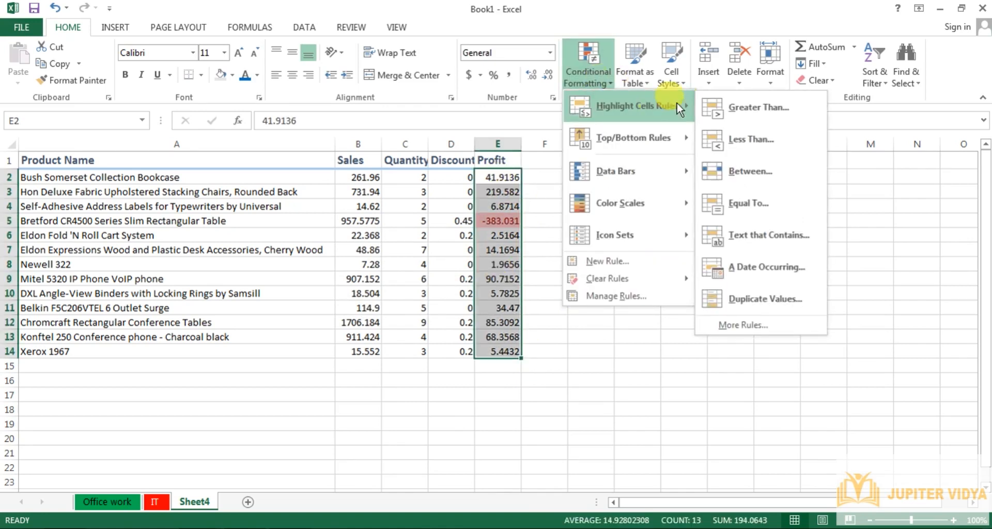
click(752, 110)
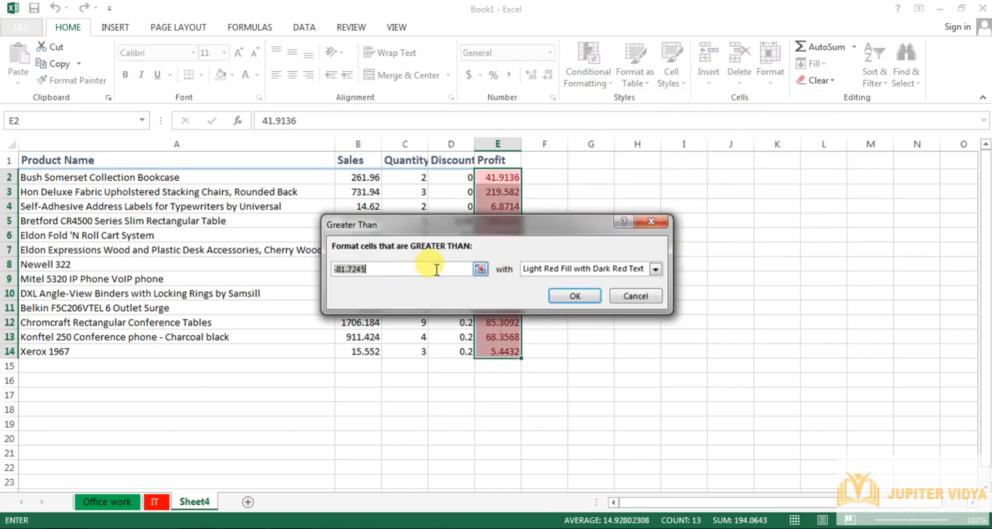
text(100)
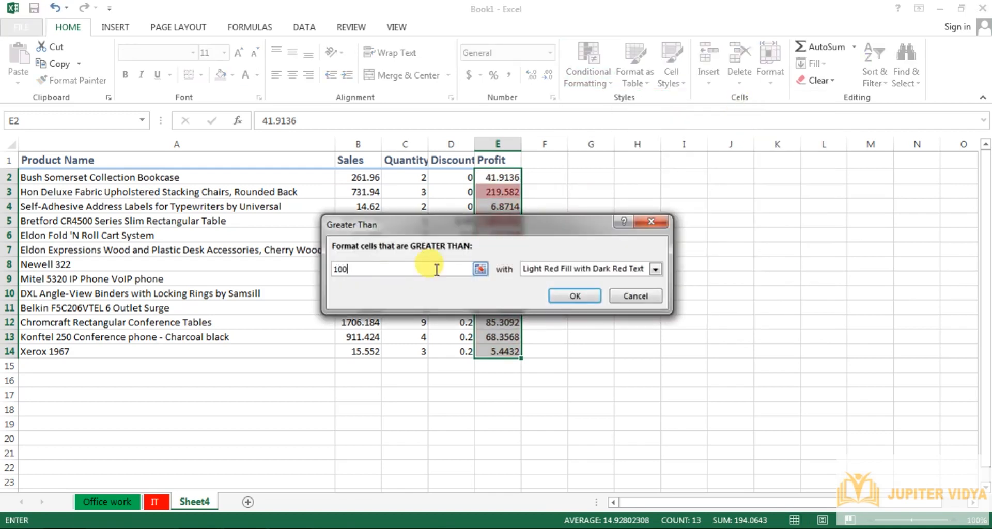
click(620, 268)
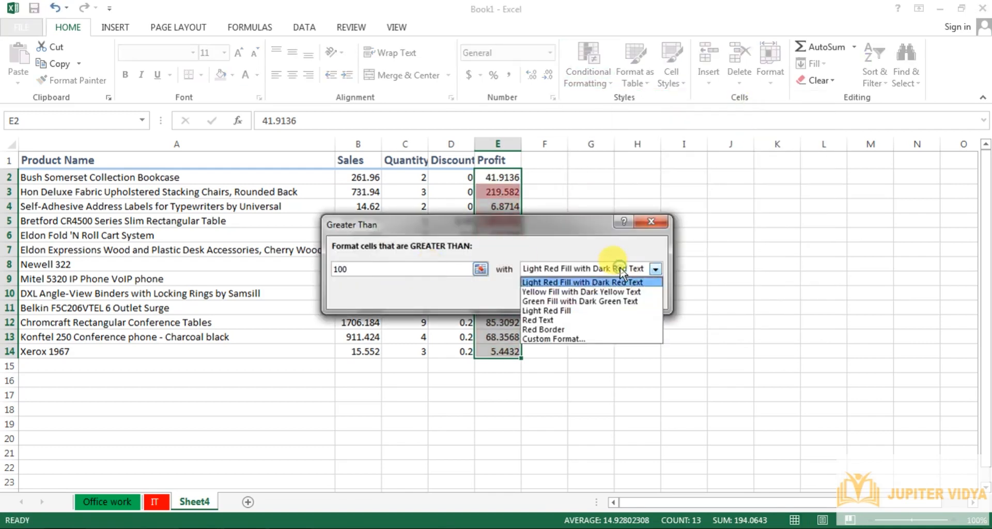
click(577, 292)
click(569, 297)
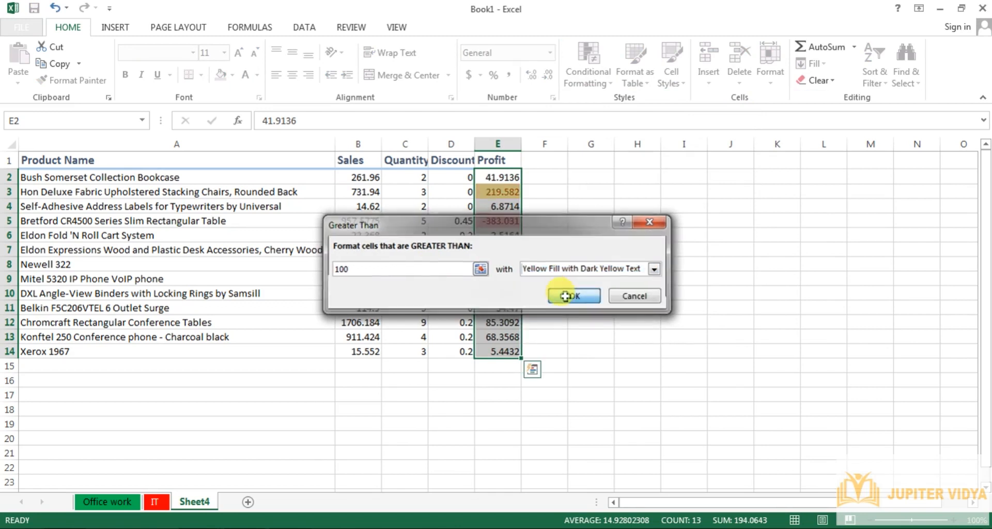
click(565, 294)
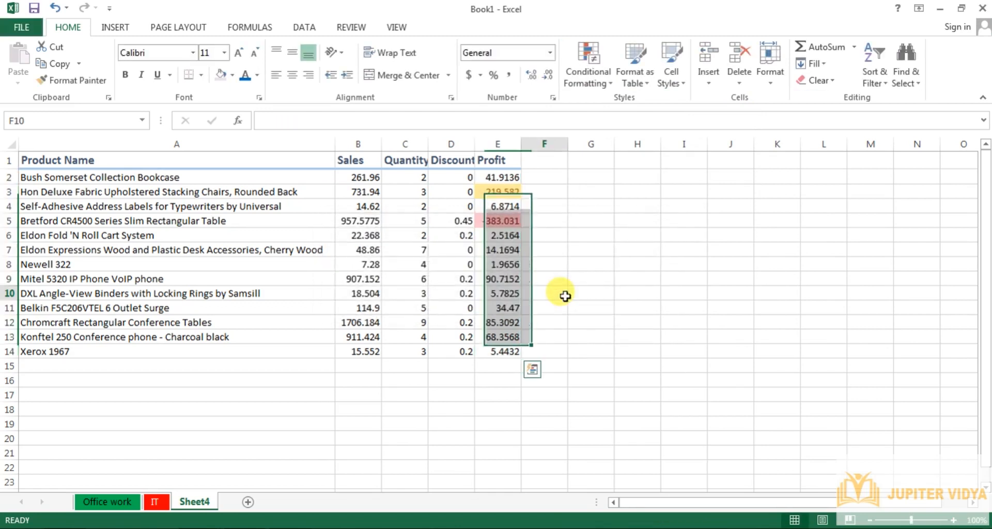
click(512, 194)
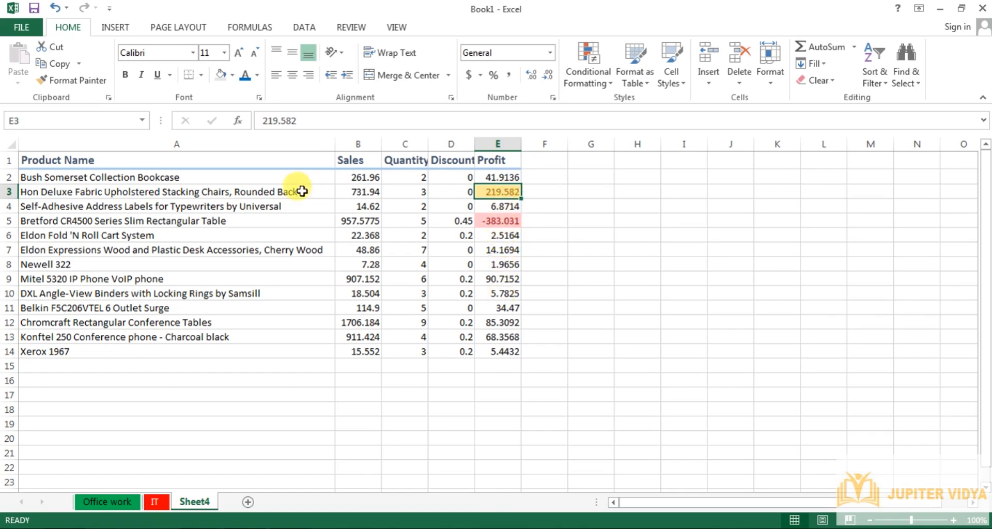
- Highlight product names in A2:A14 containing the text "Phone" using Light Red Fill with Dark Red Text
click(192, 179)
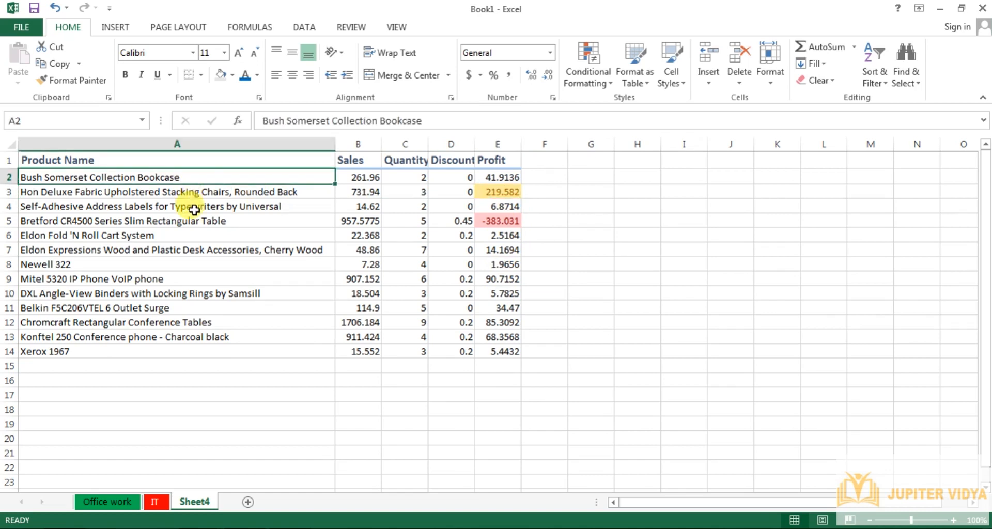
key(ctrl+shift+Down)
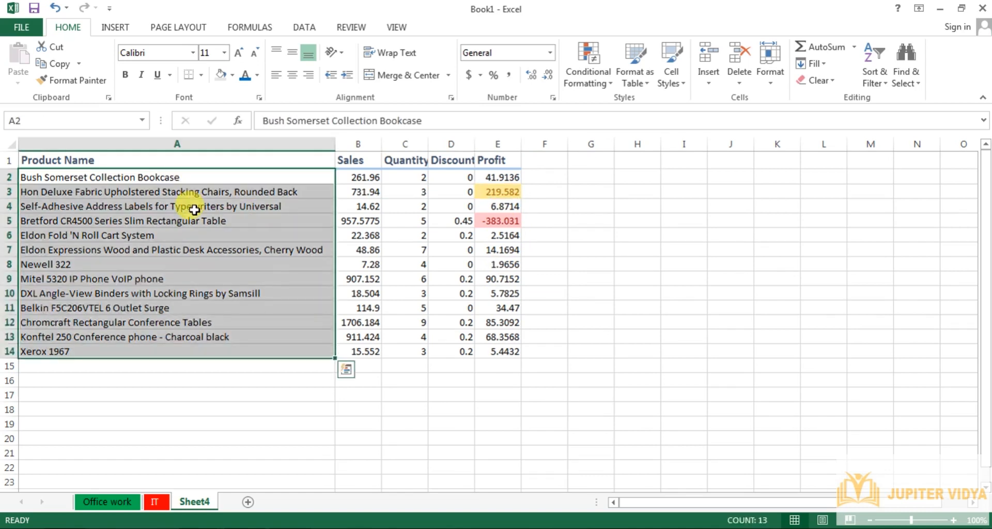
click(607, 88)
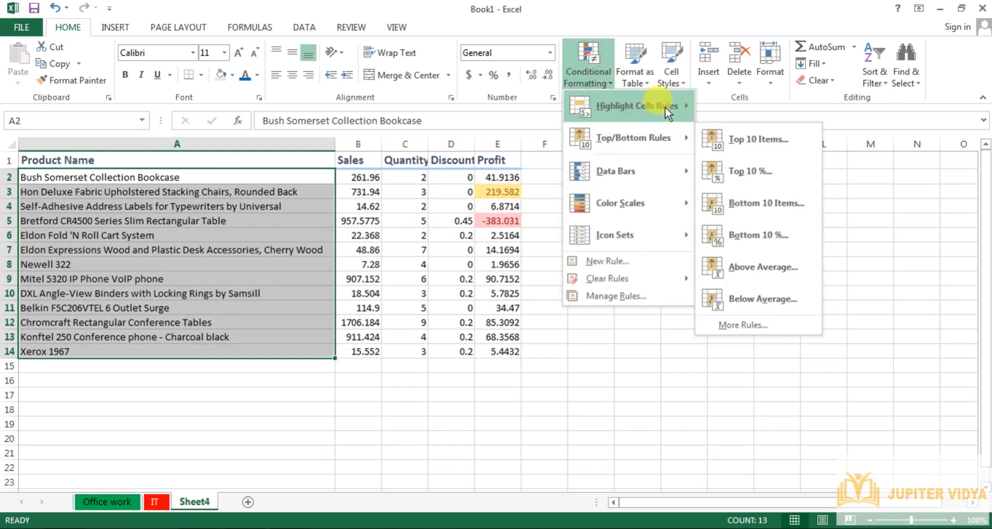
mouse_move(665, 107)
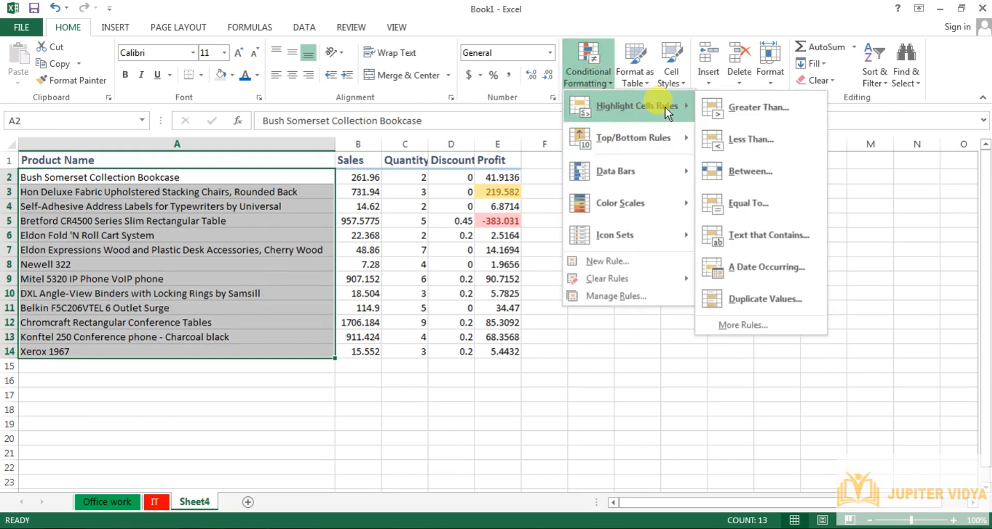
click(753, 236)
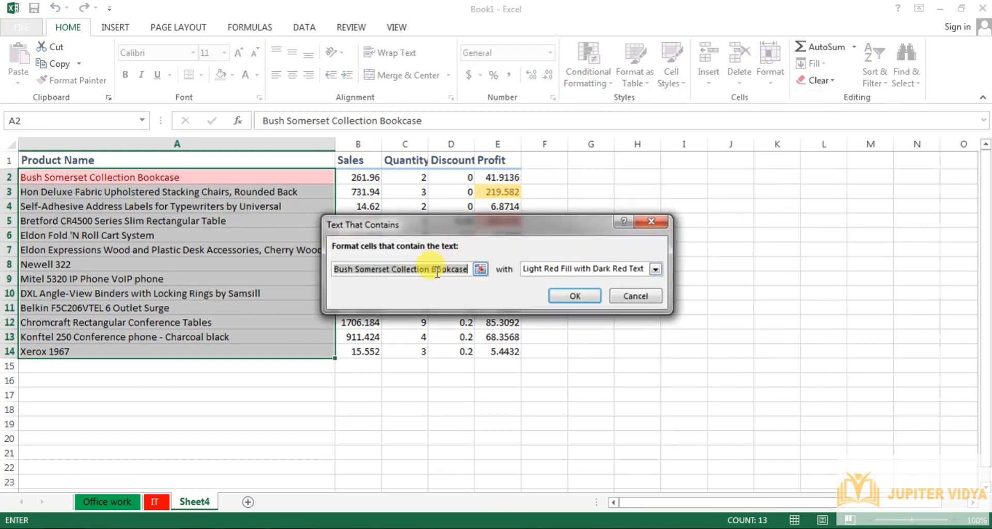
text(Phone)
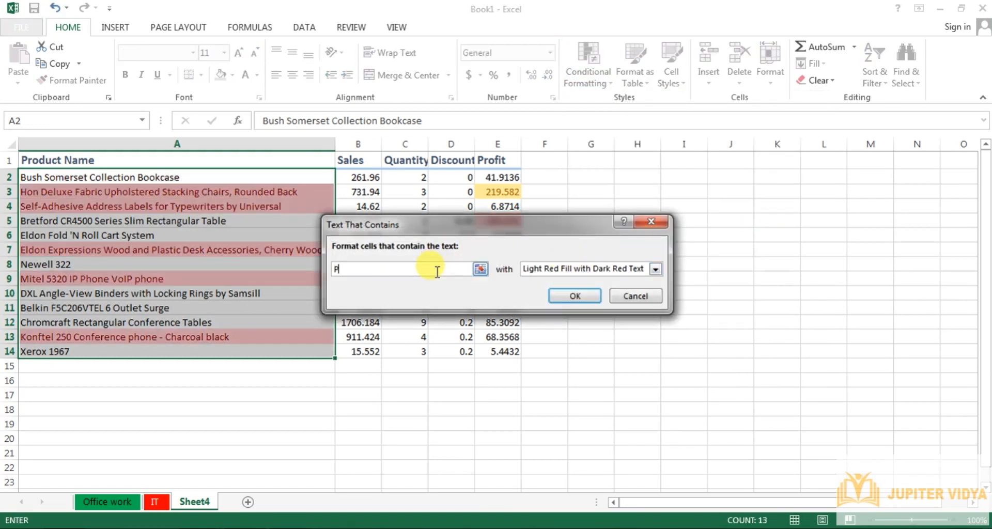
click(575, 295)
click(250, 380)
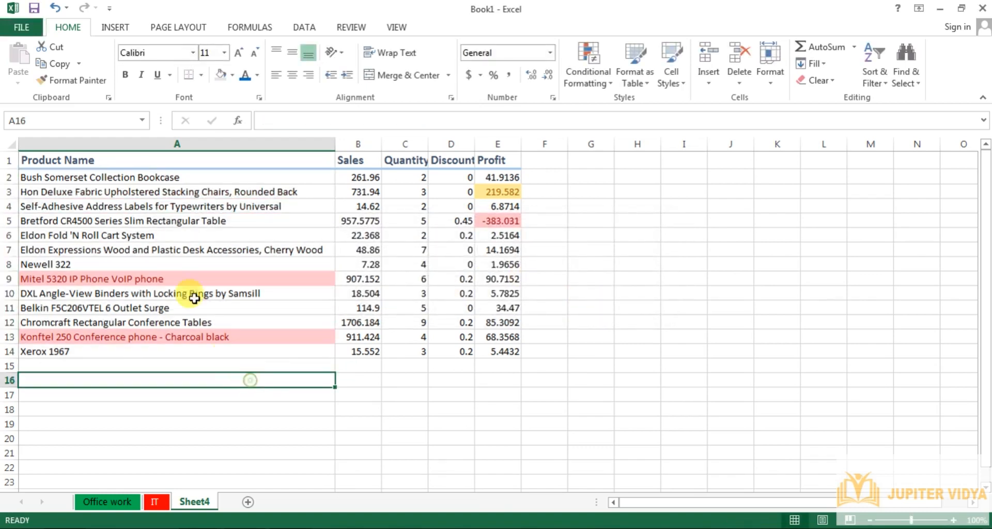
- Examine the highlighted phone entries in the Product Name column against the neighbouring product names
click(161, 277)
click(146, 342)
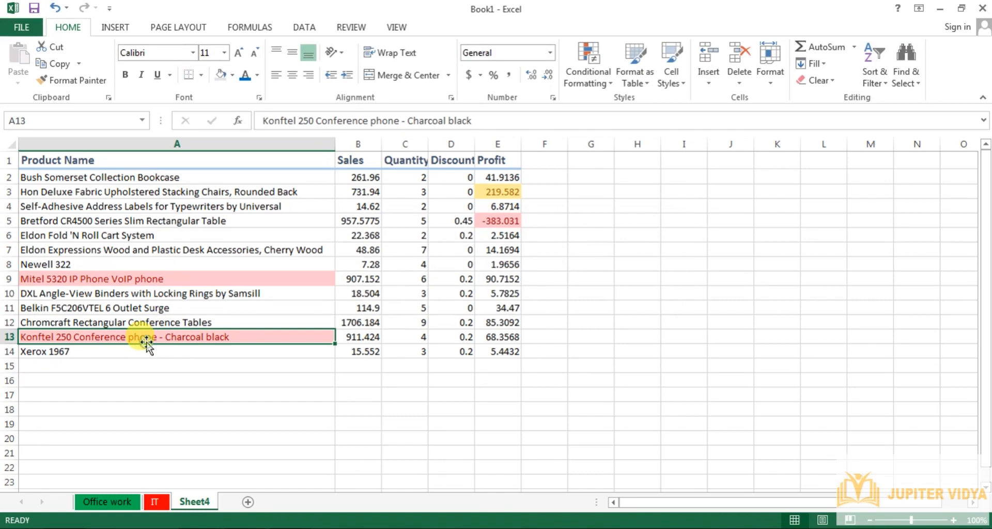
click(155, 293)
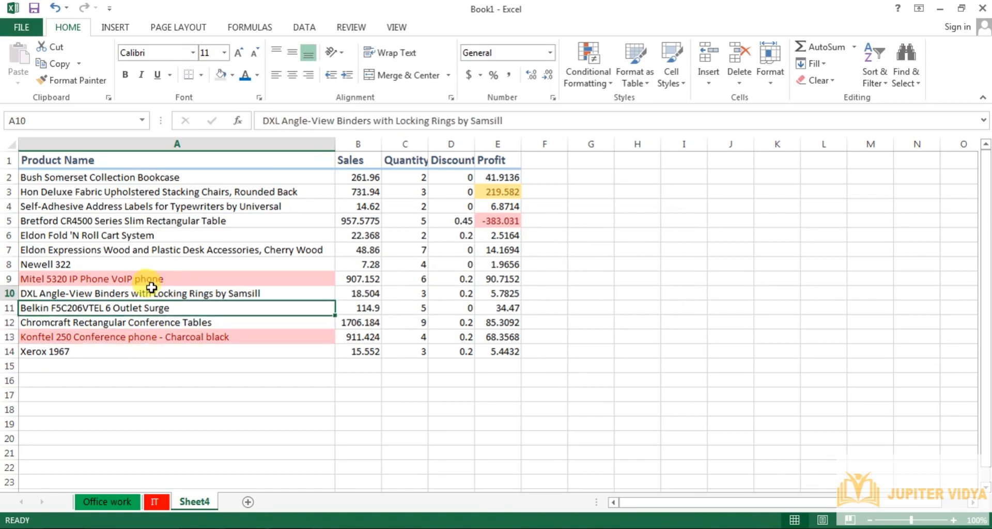
click(164, 337)
click(195, 277)
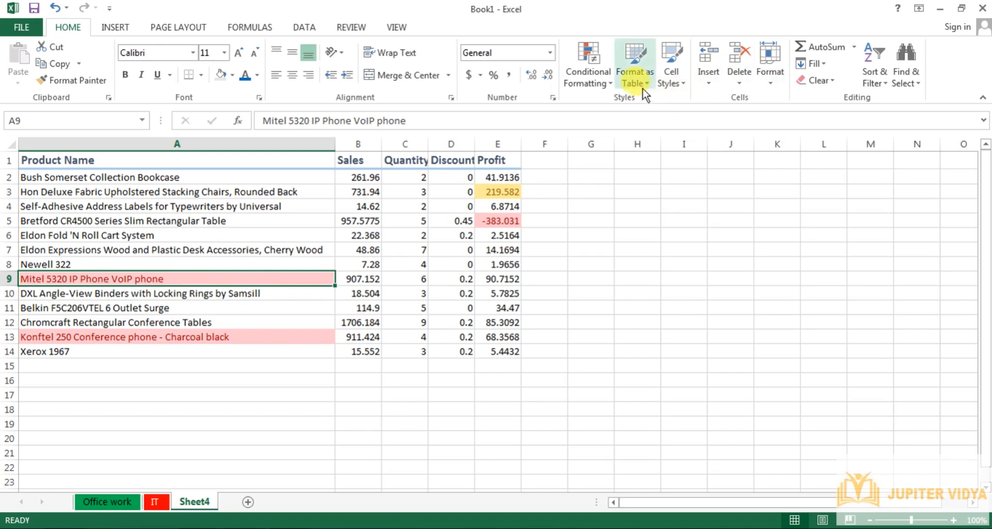
- Clear all conditional formatting rules from the entire sheet
click(608, 83)
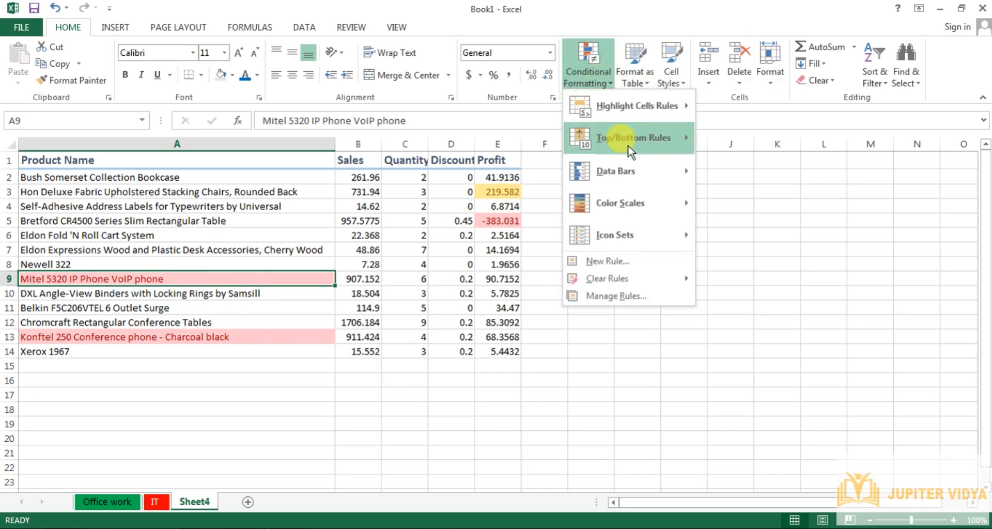
mouse_move(640, 138)
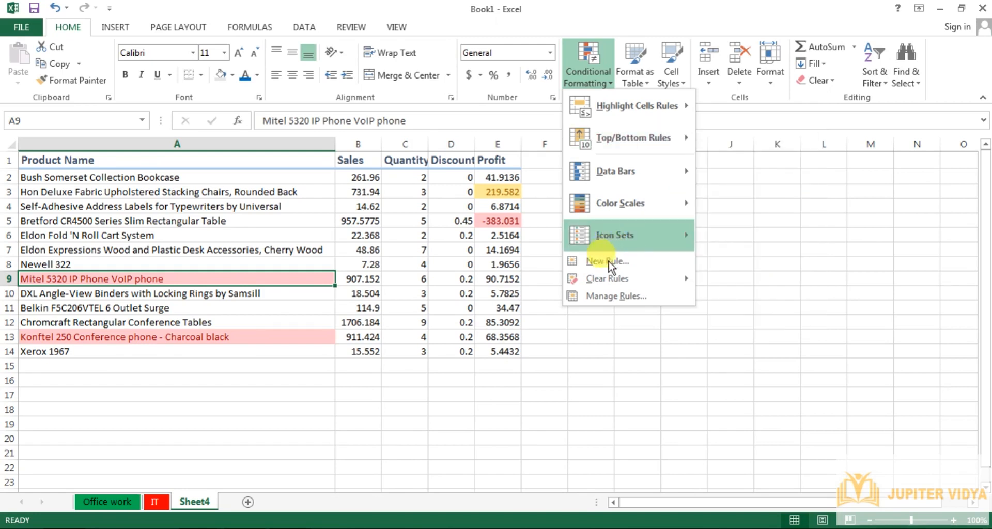
mouse_move(608, 285)
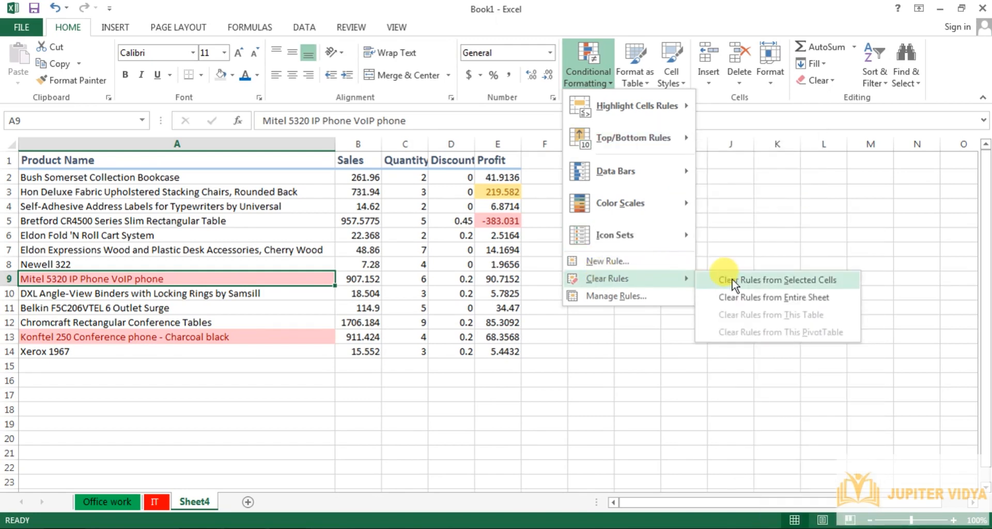
click(735, 298)
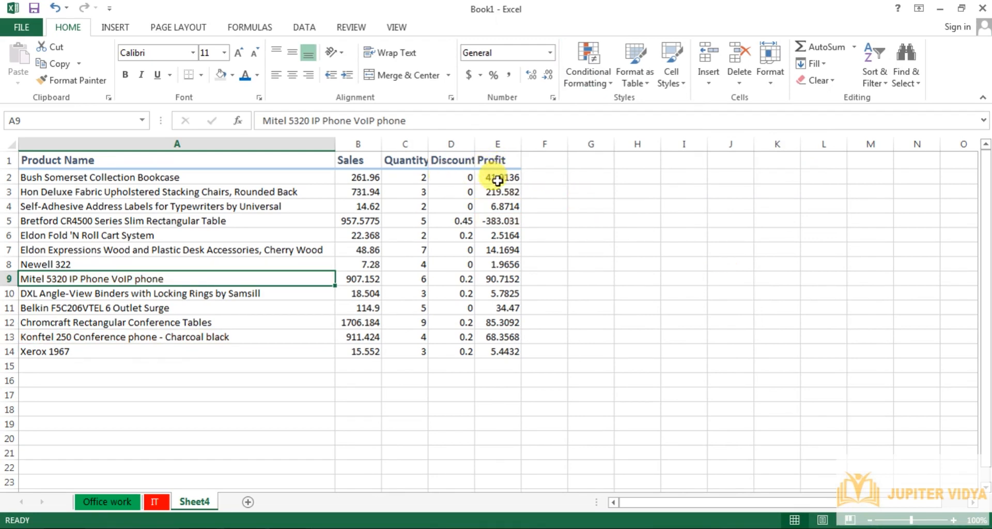
- Highlight the top 3 Sales values in B2:B14 using Light Red Fill with Dark Red Text
click(358, 176)
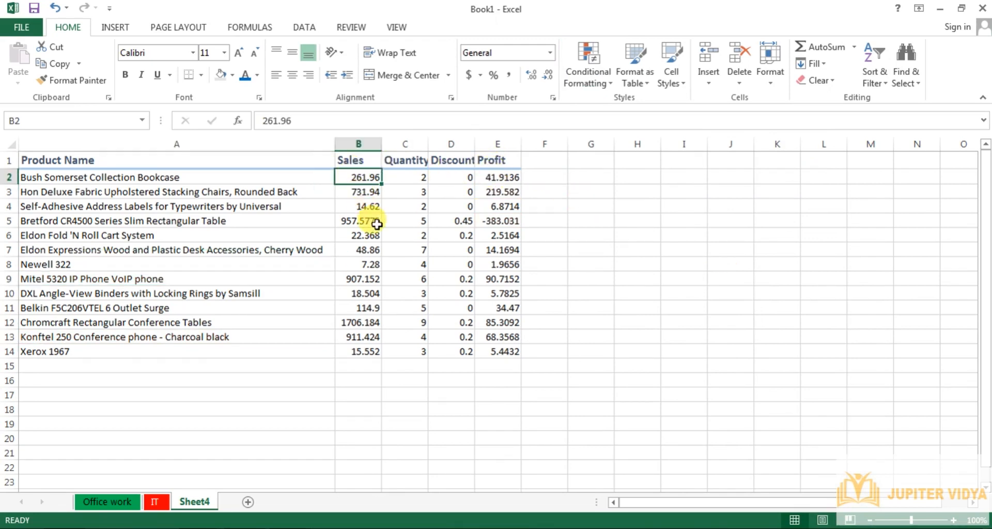
key(ctrl+shift+Down)
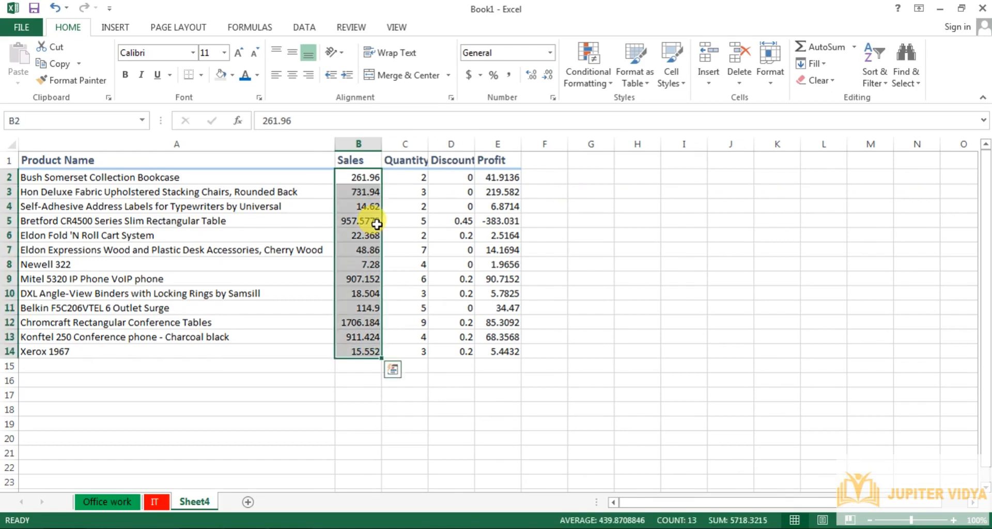
click(607, 87)
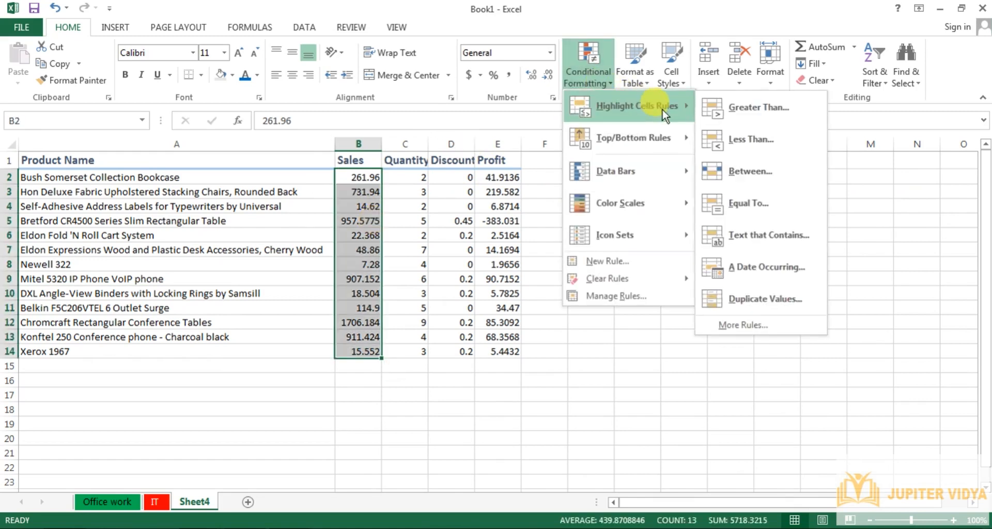
mouse_move(676, 138)
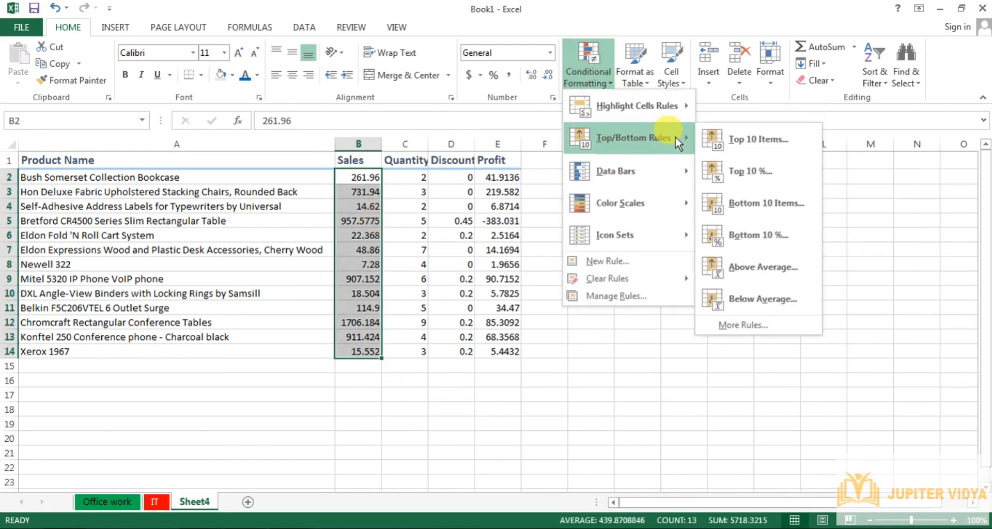
click(749, 139)
double_click(405, 249)
key(BackSpace)
text(3)
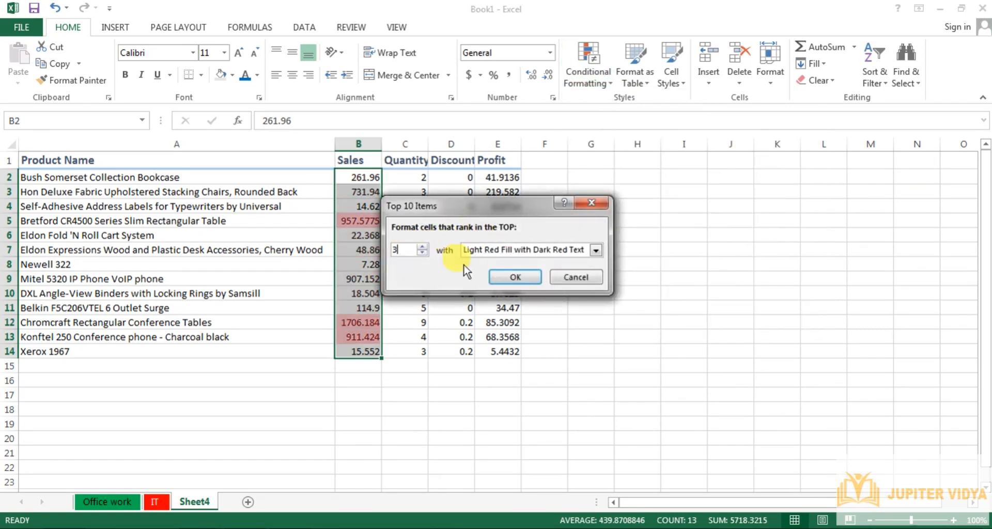
click(515, 277)
click(335, 391)
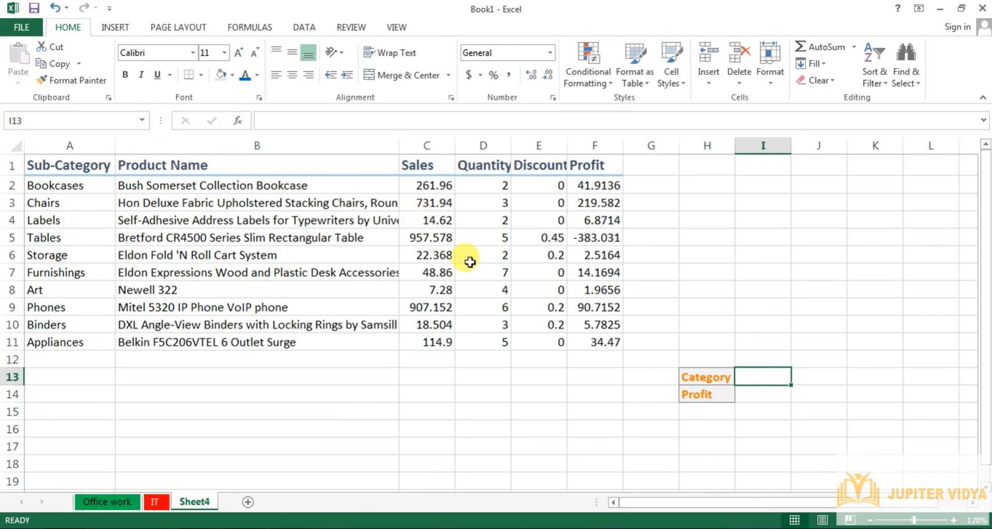
- Add list data validation to the Category cell I13 with the sub-categories in =$A$2:$A$11 as its source
click(759, 394)
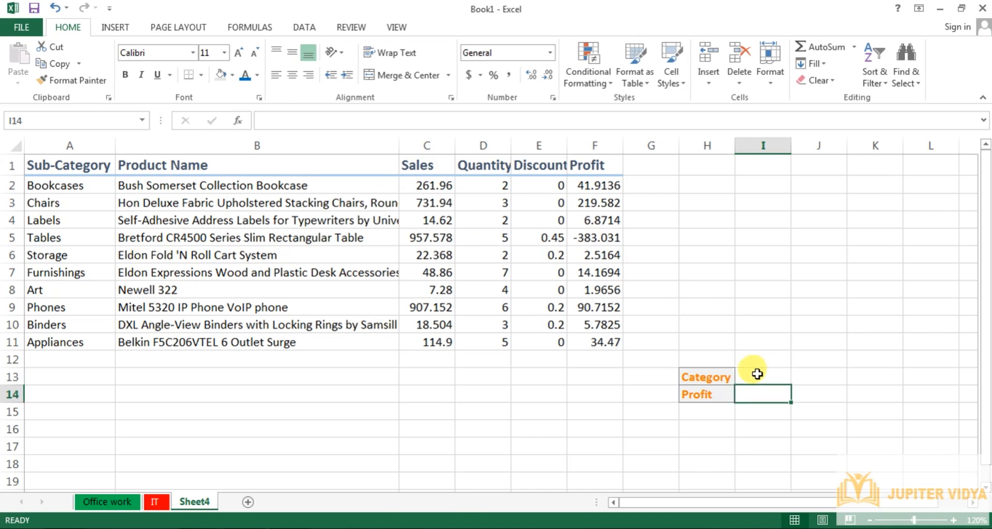
click(757, 374)
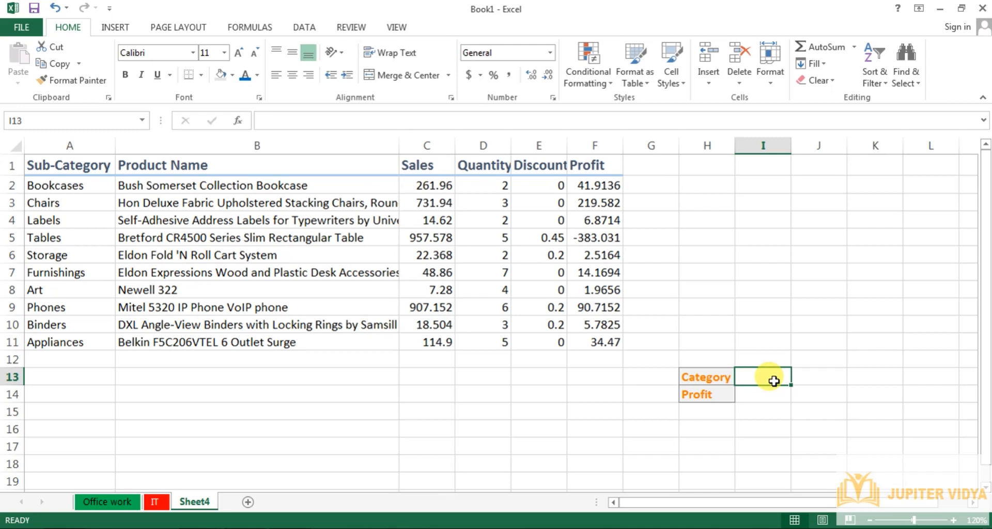
click(305, 28)
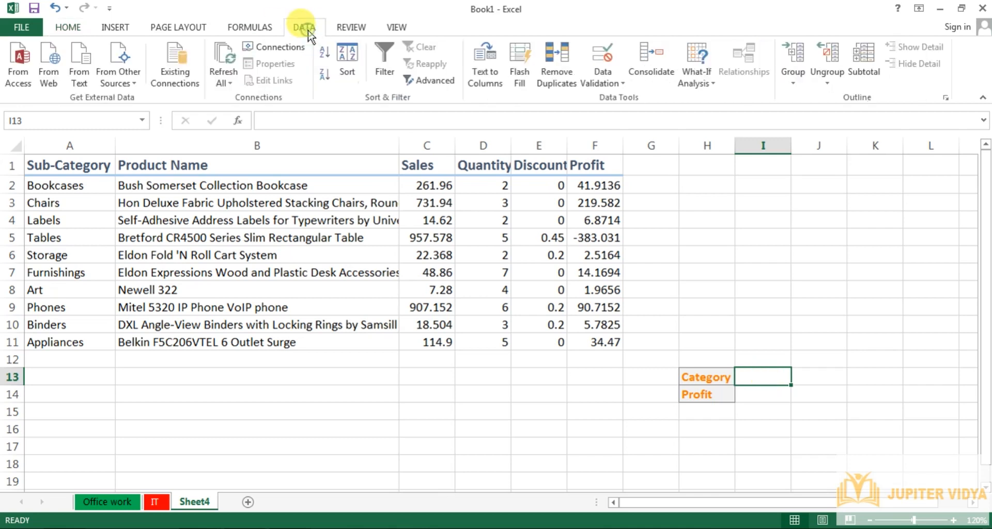
click(601, 84)
click(609, 100)
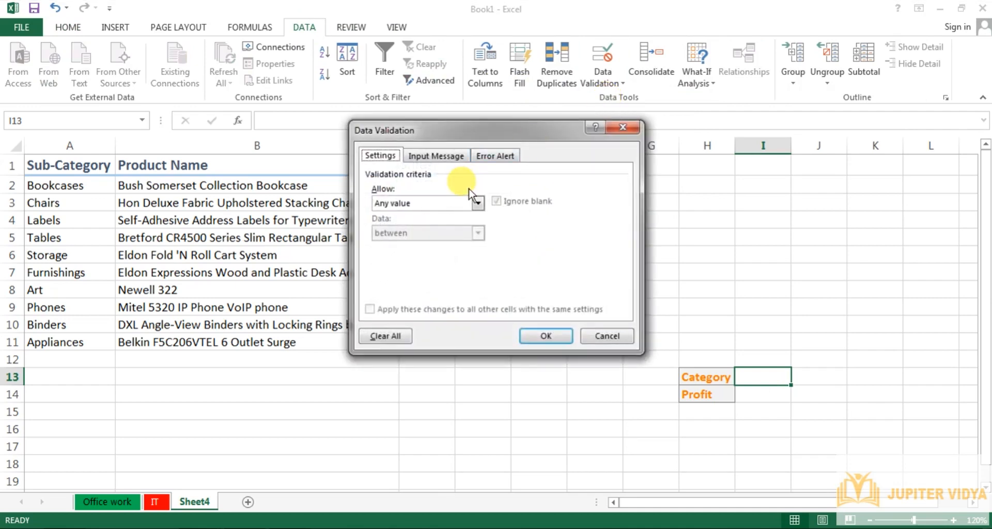
click(432, 204)
click(408, 243)
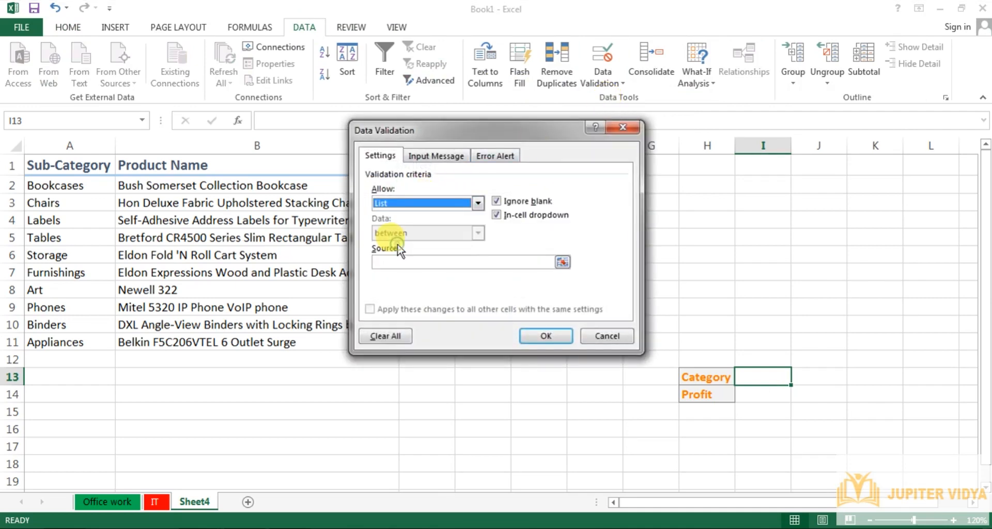
click(391, 259)
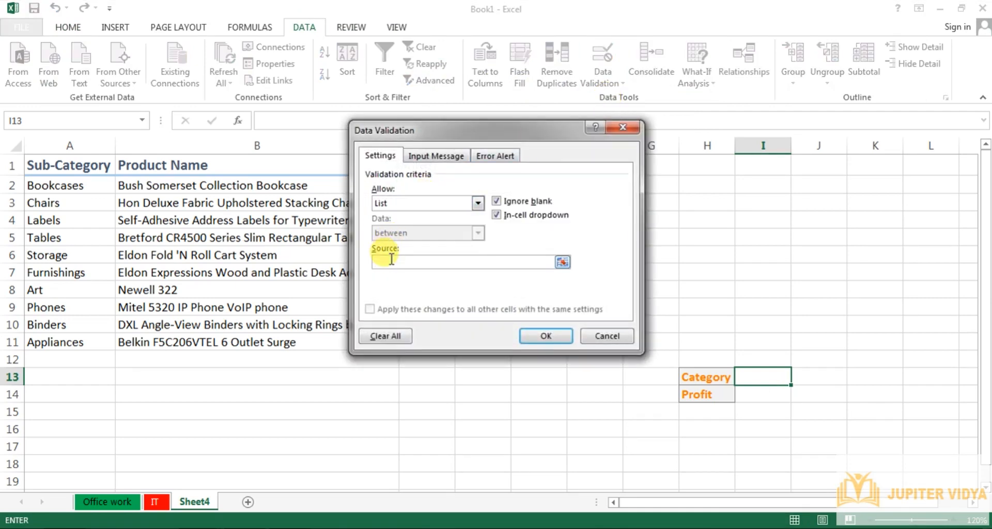
click(52, 187)
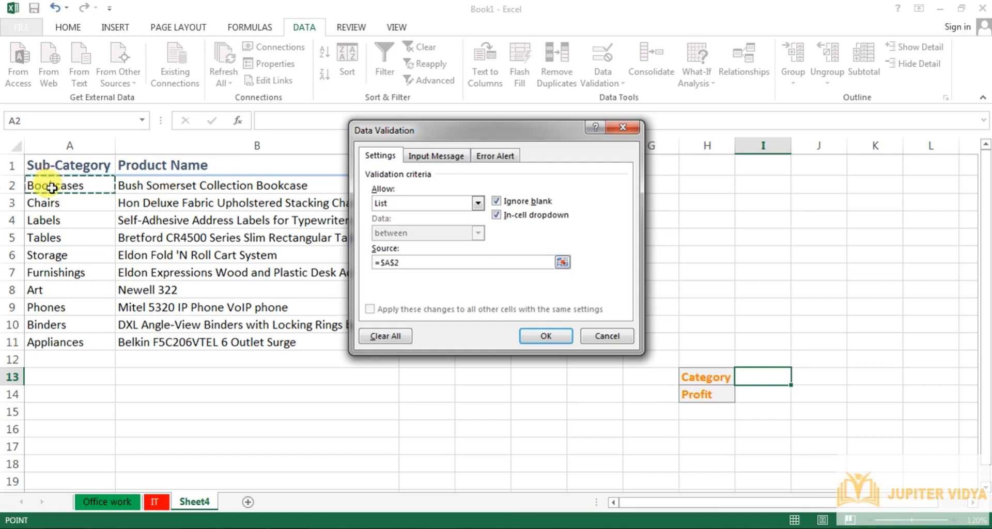
drag(52, 187, 52, 342)
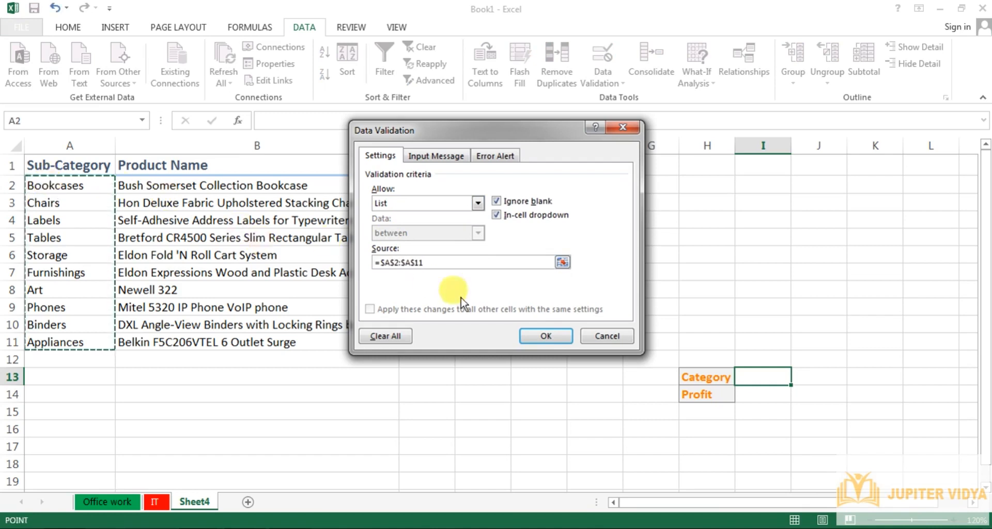
click(545, 336)
- Test the dropdown in cell I13 by choosing Labels and Art, and finish with Phones as the category
click(798, 382)
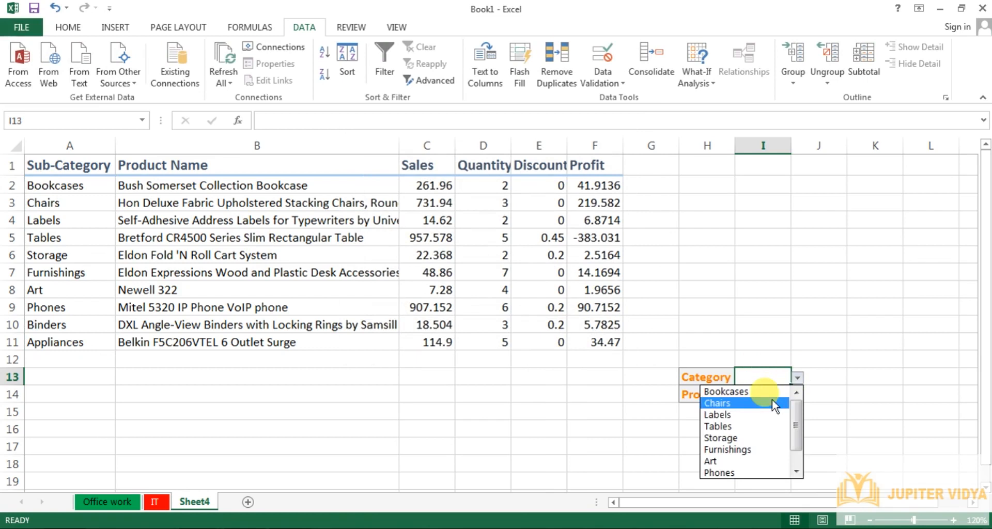
click(763, 414)
click(798, 383)
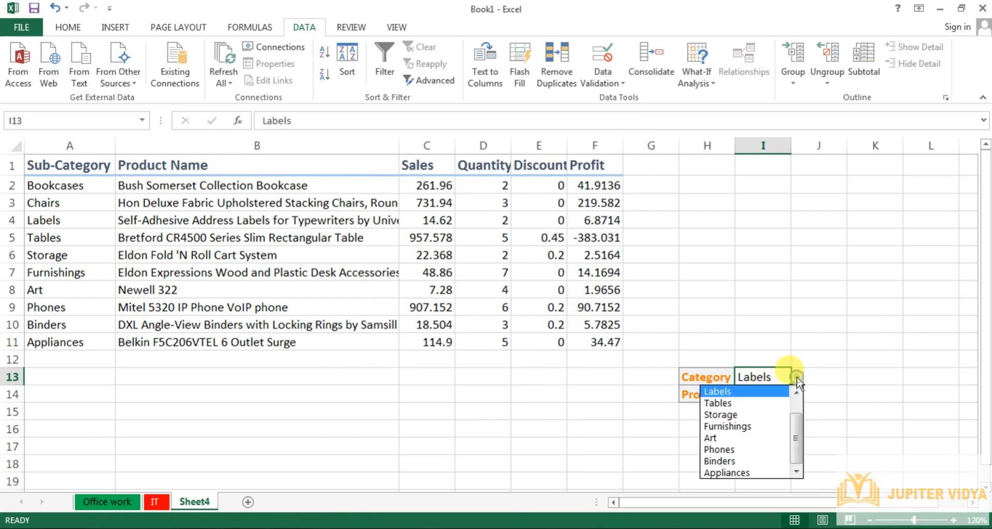
click(749, 439)
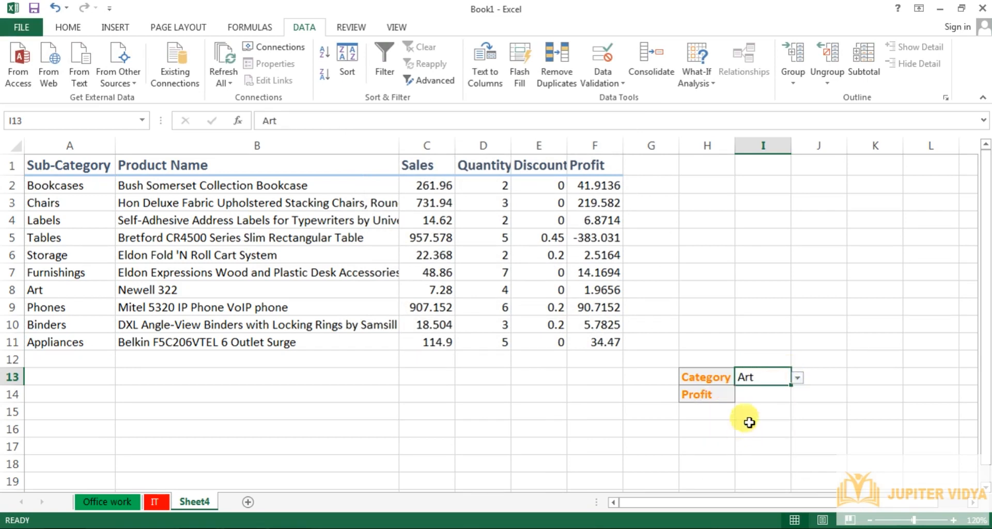
click(796, 378)
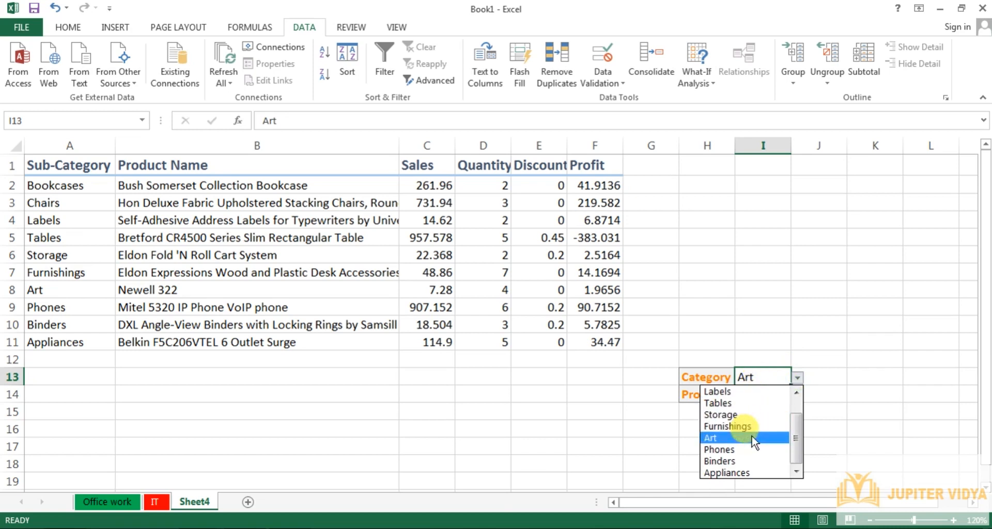
click(749, 450)
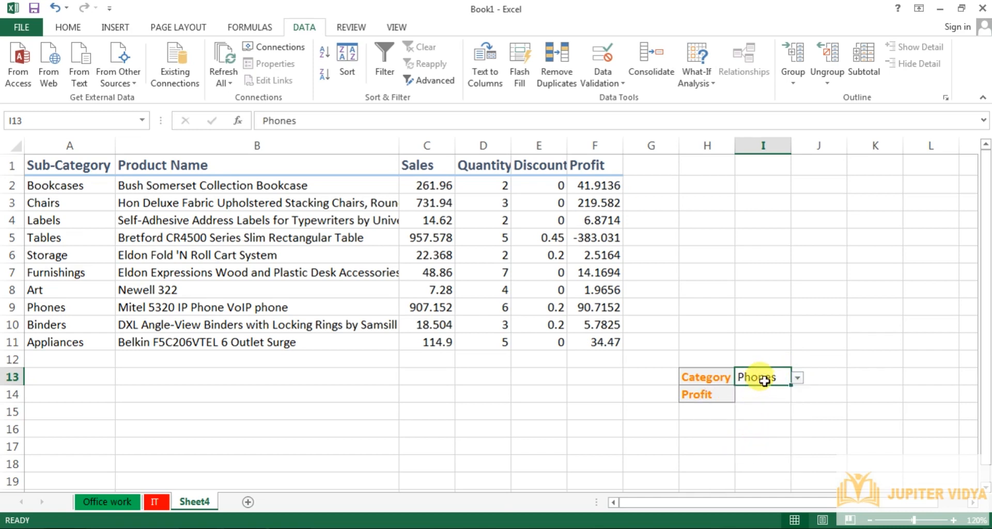
- Start a VLOOKUP formula in the Profit cell I14 with I13 as lookup value and A1:F11 as table array
click(756, 395)
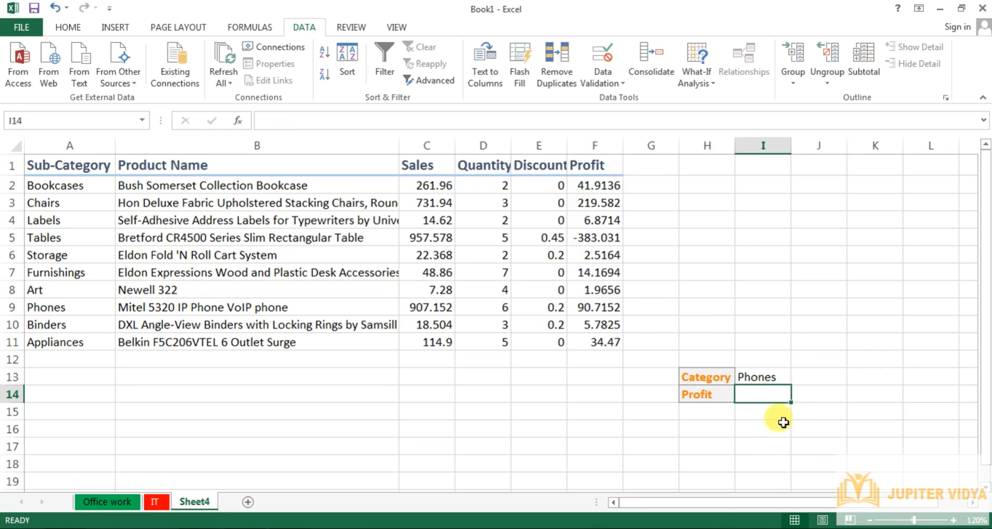
text(=)
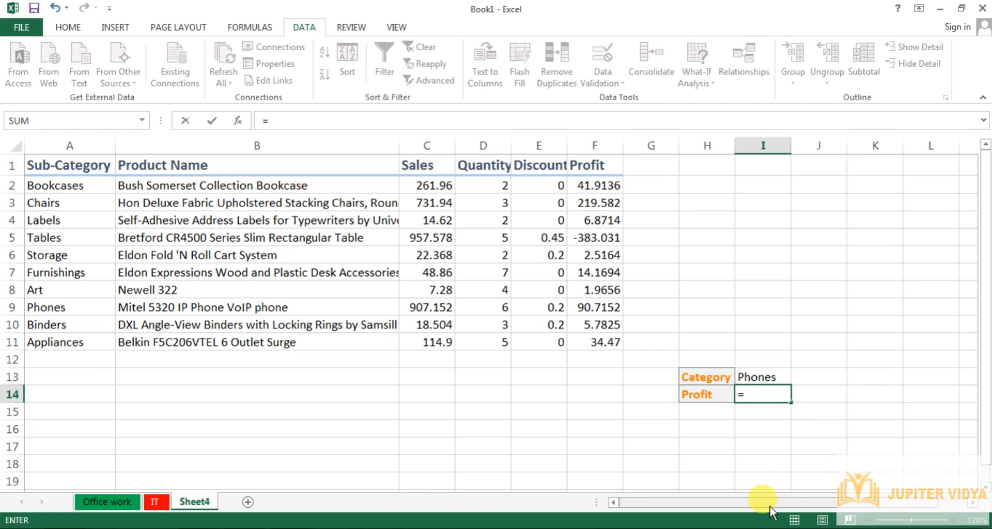
text(vl)
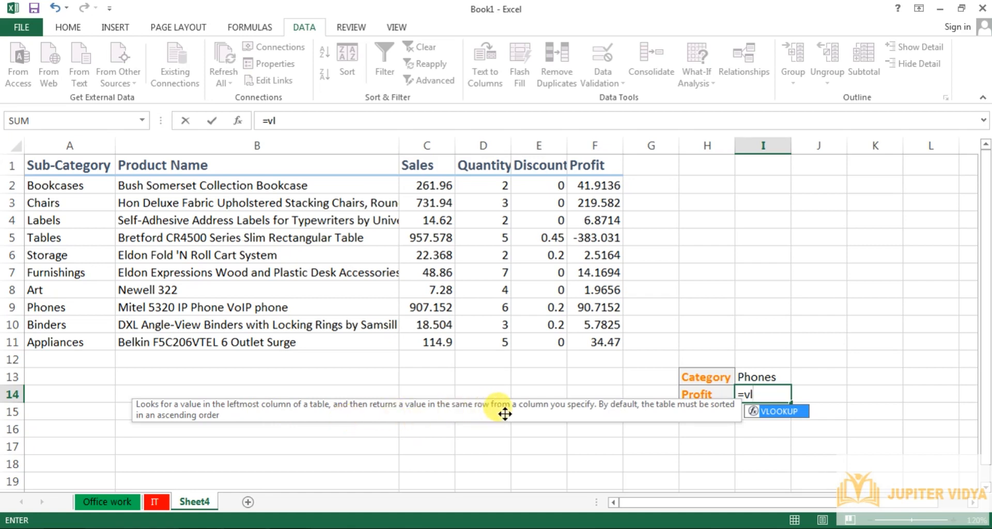
key(Tab)
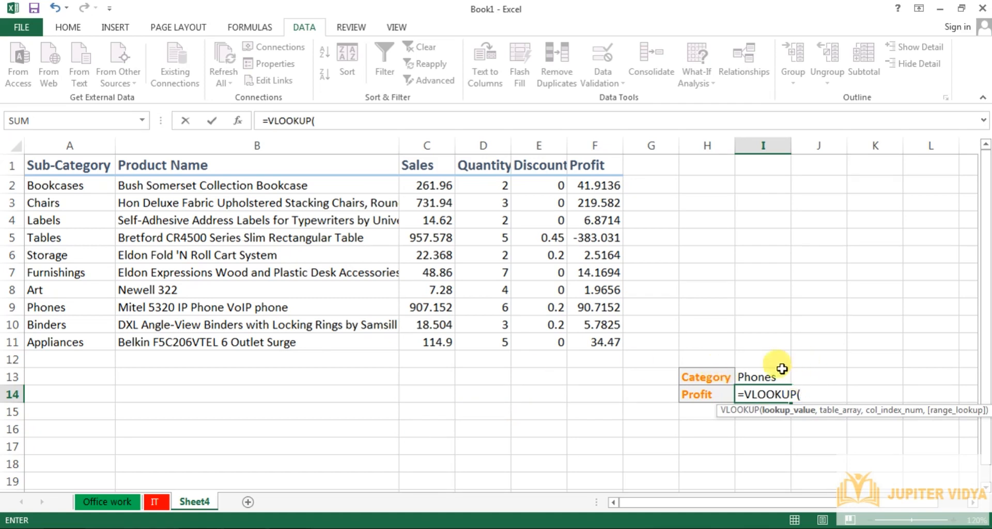
click(763, 377)
text(,)
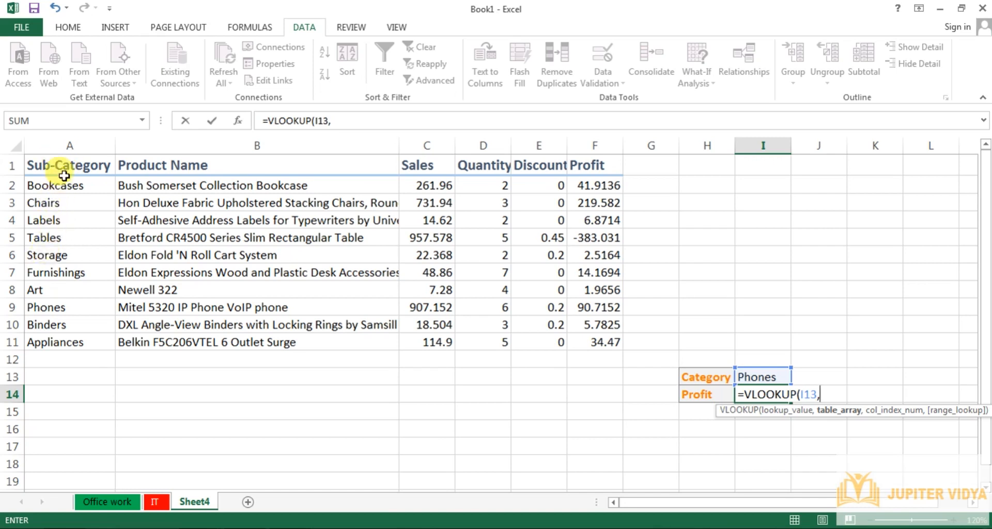
drag(64, 169, 585, 336)
text(,)
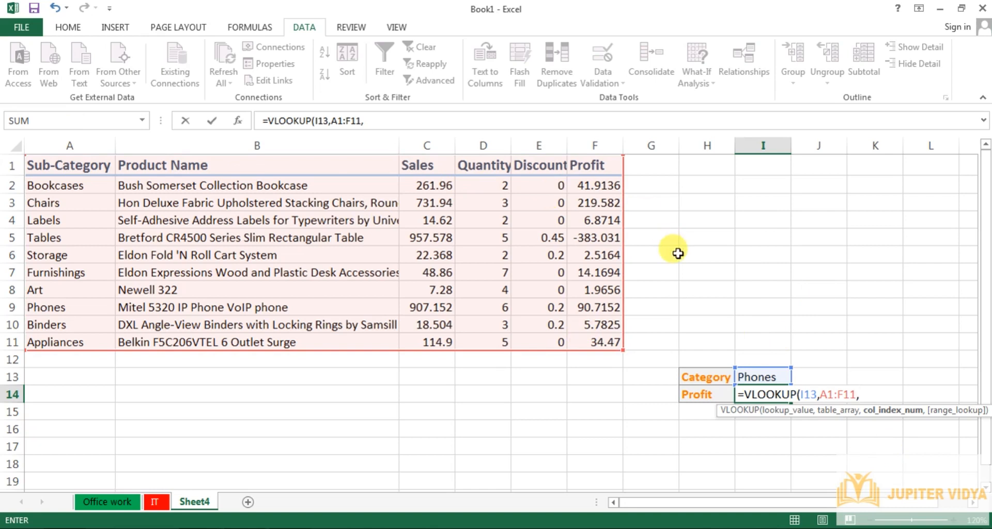
- Complete the VLOOKUP in I14 with column index 6 and FALSE for an exact match, and enter the formula
text(,)
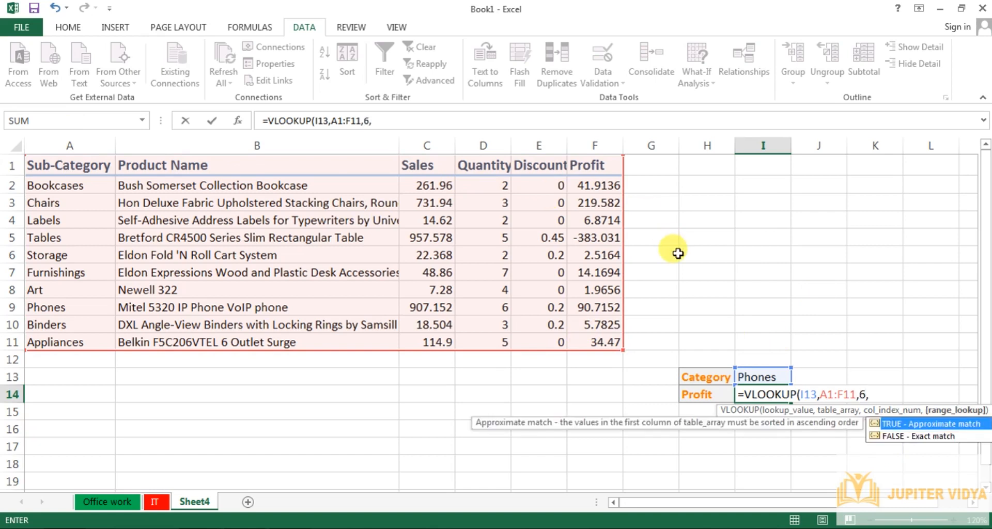
click(899, 440)
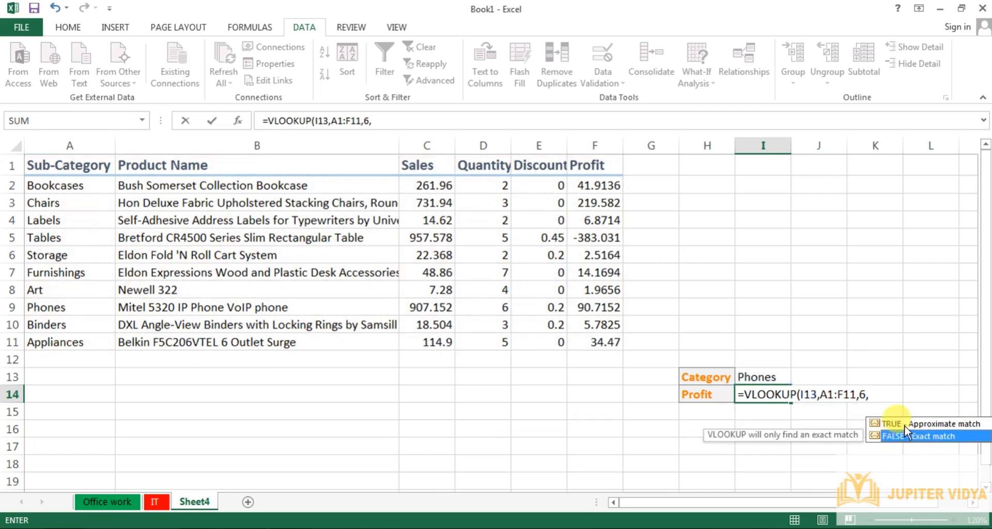
click(907, 423)
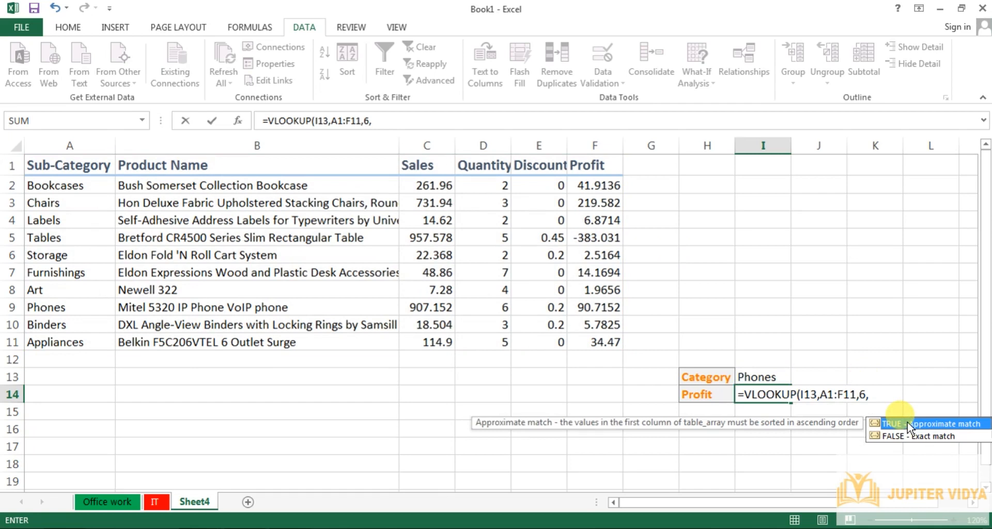
click(903, 439)
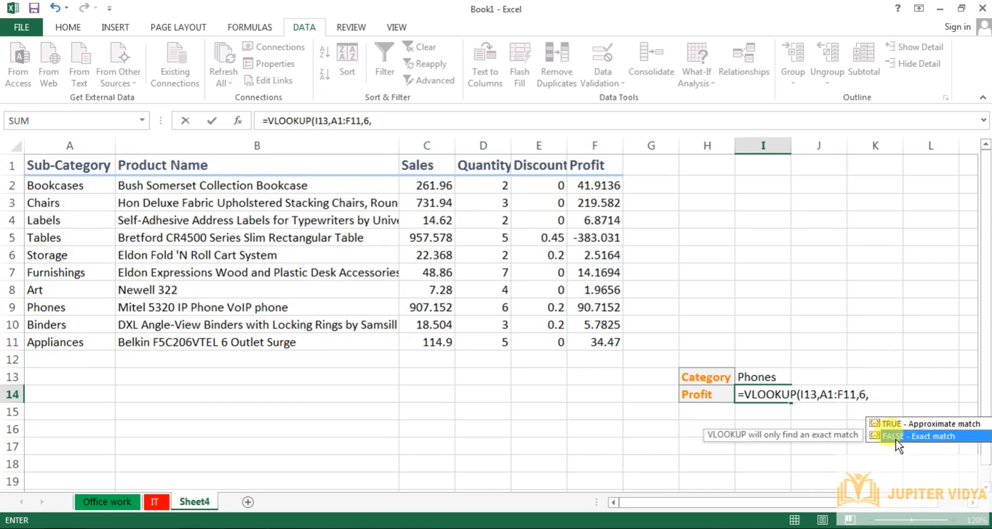
double_click(896, 438)
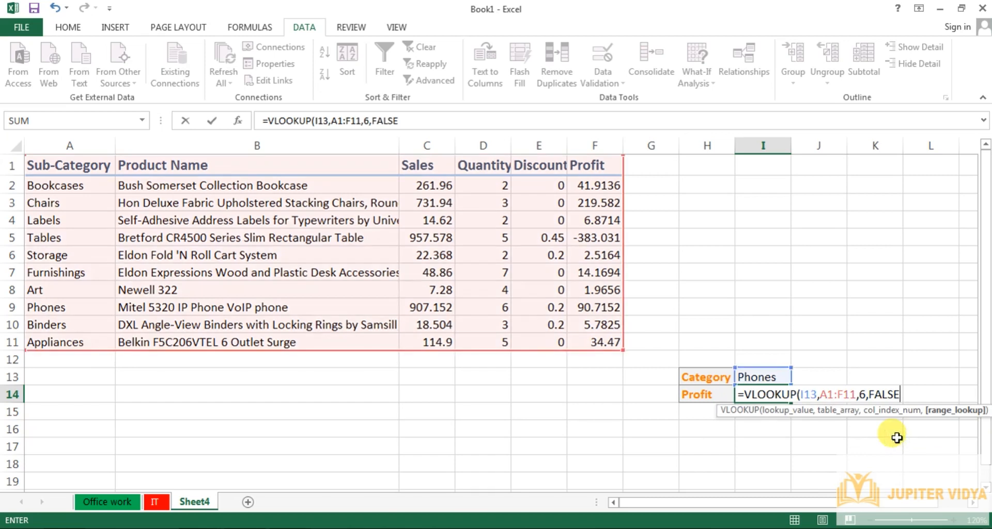
key(Return)
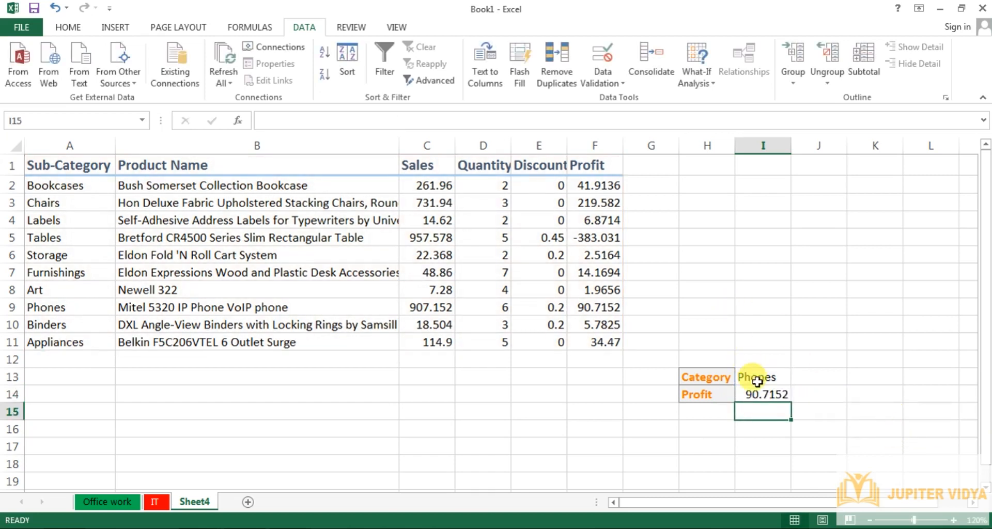
- Switch the category in I13 to Chairs from its dropdown and check the looked-up profit in I14
click(757, 382)
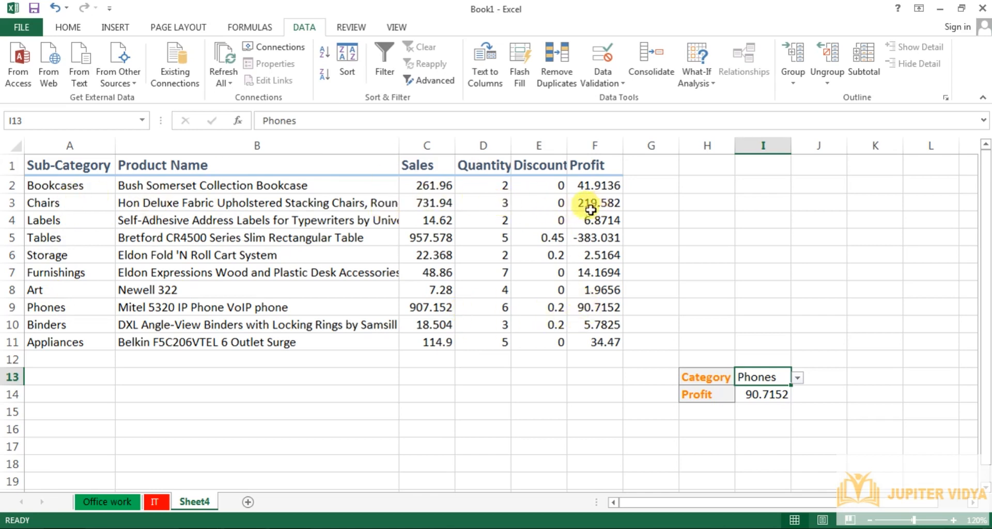
click(798, 378)
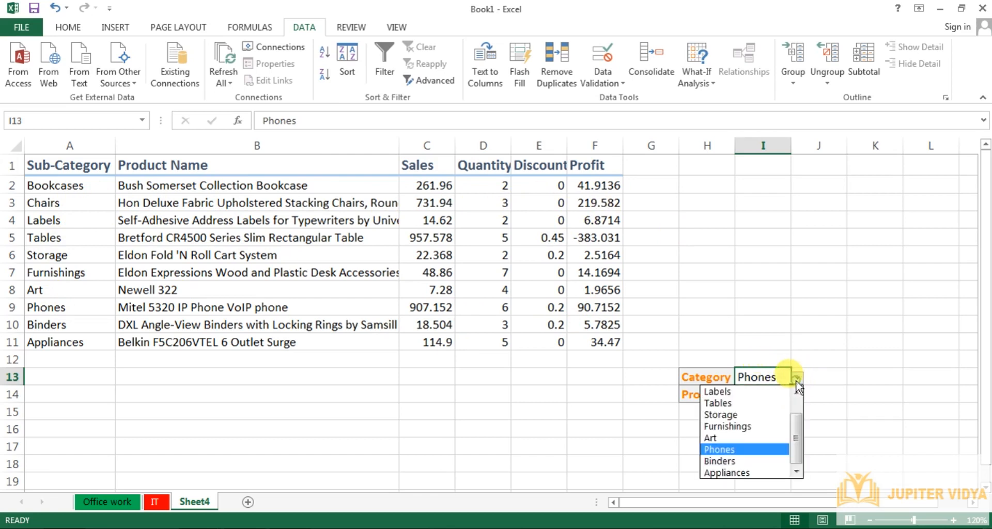
scroll(796, 398, up, 2)
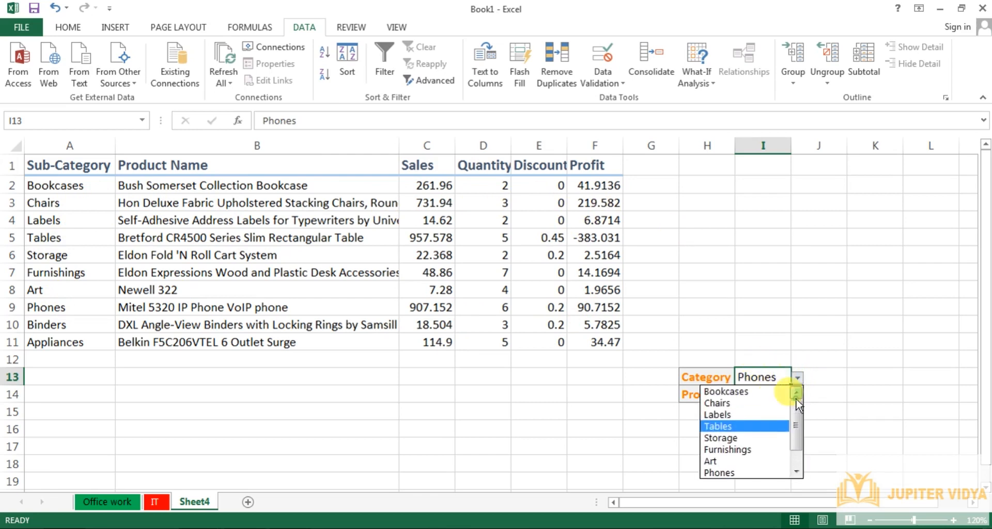
click(757, 403)
click(761, 399)
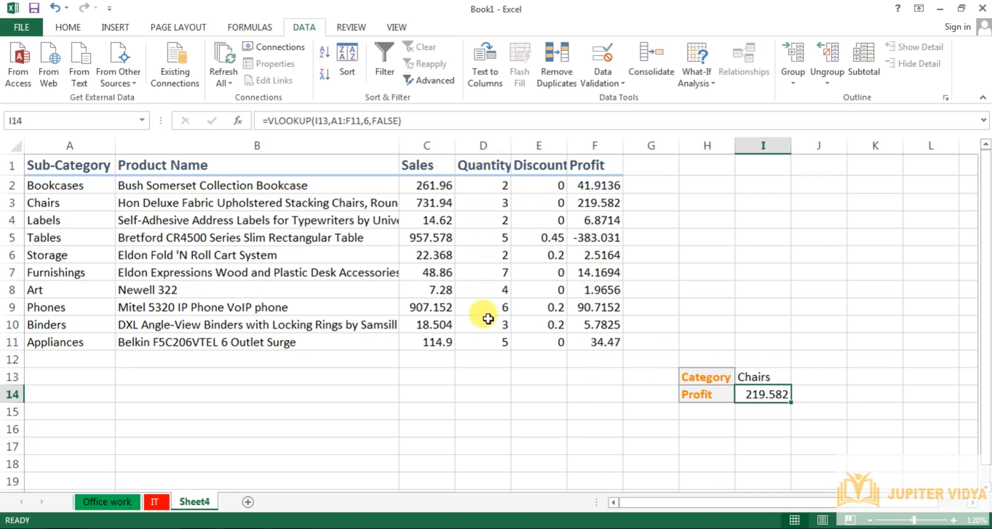
- Total the Quantity column in cell D12 with a SUM of D2:D11
click(480, 361)
text(=SUM()
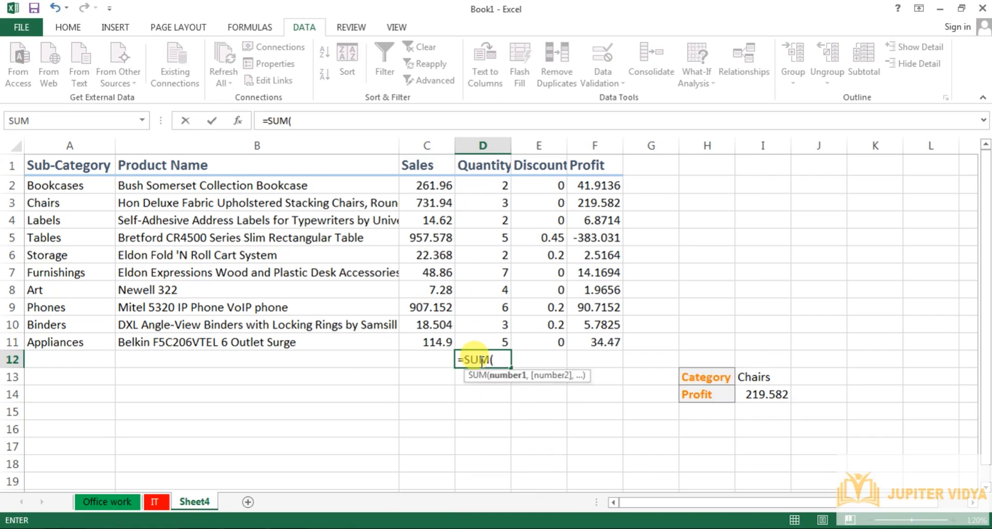
drag(502, 184, 494, 340)
key(Return)
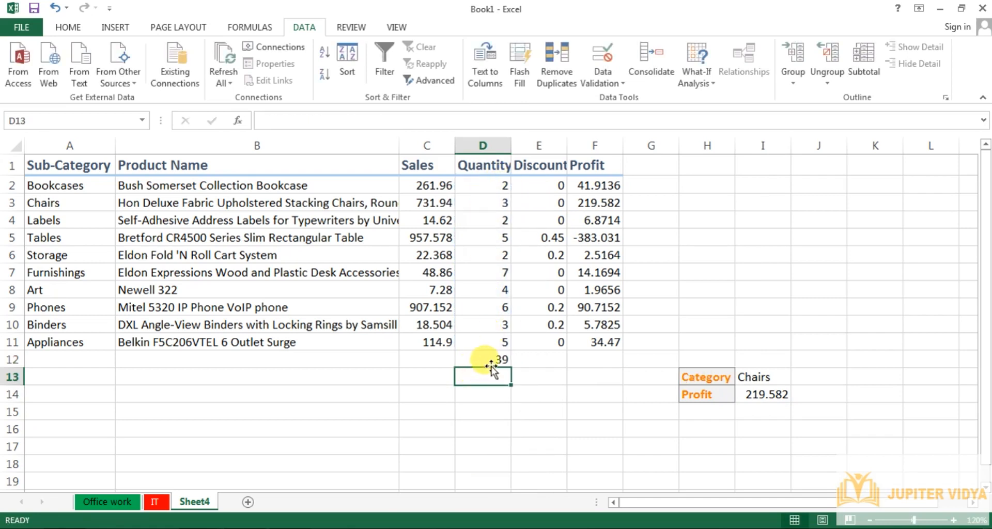
click(493, 363)
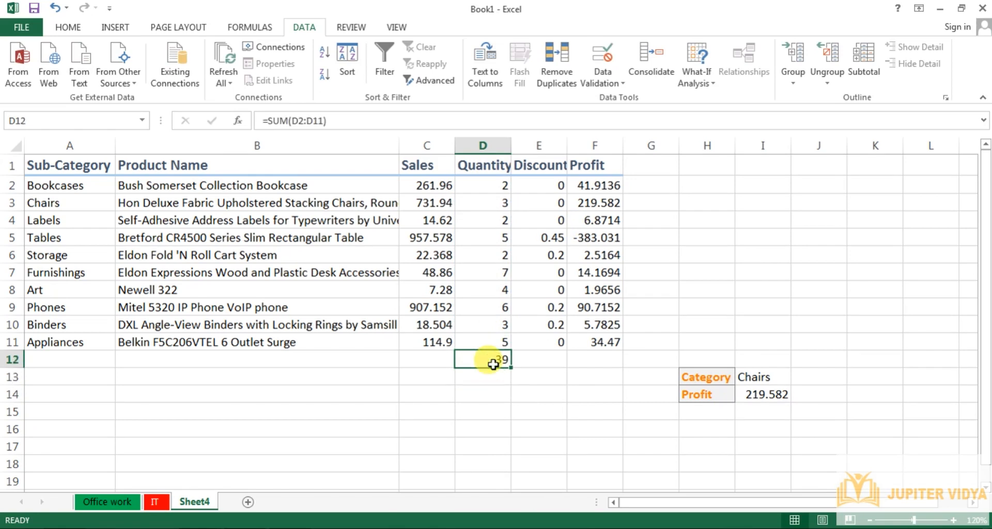
- Calculate the average of the Sales column in cell C12 with AVERAGE over C2:C11
click(435, 358)
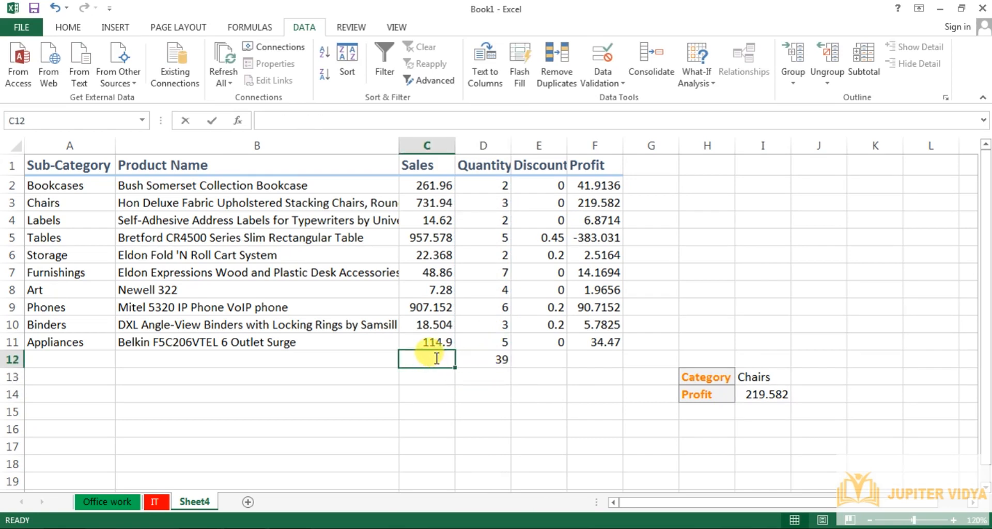
text(=aver)
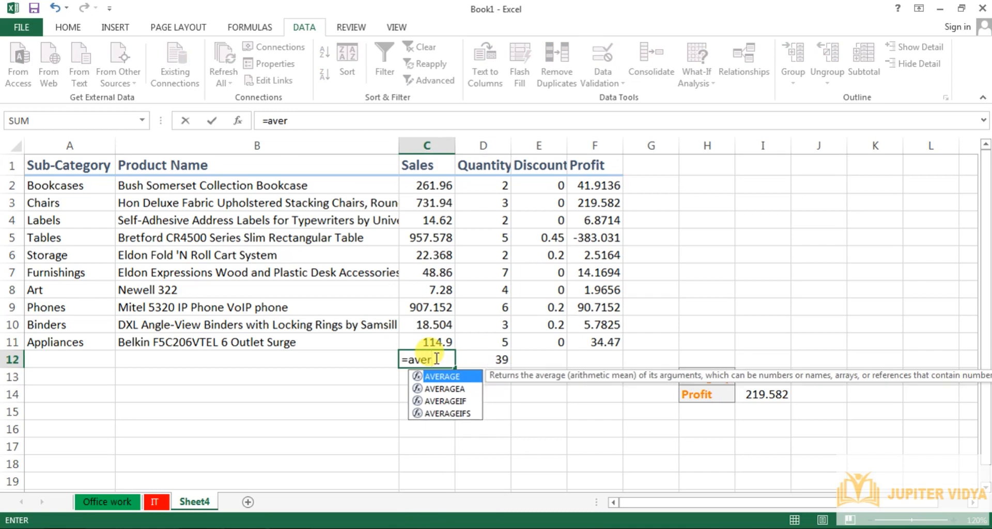
key(Tab)
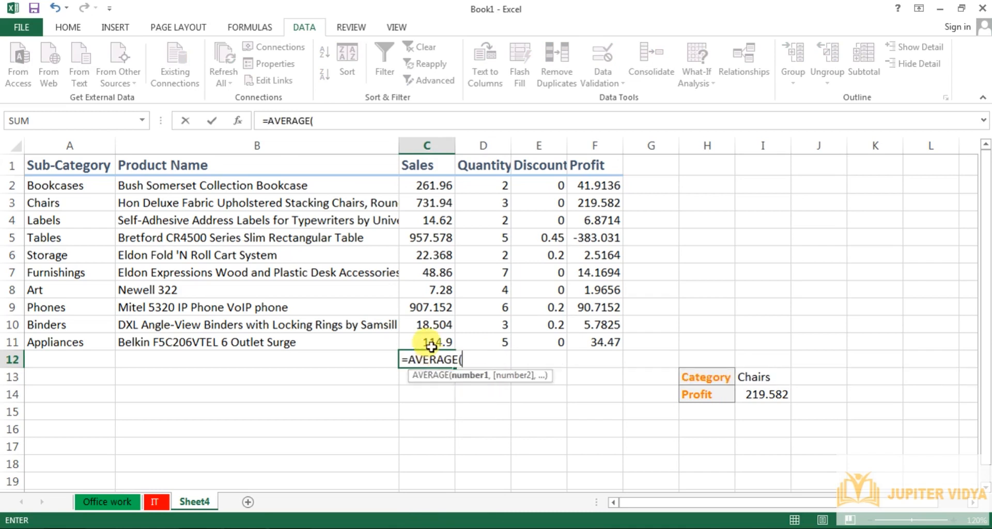
drag(433, 187, 428, 337)
key(Return)
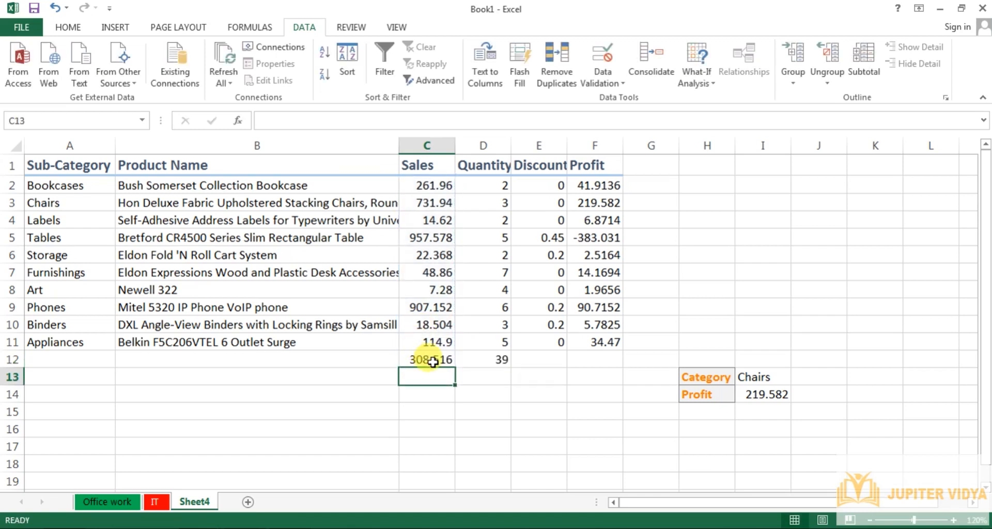
click(433, 362)
- Find the smallest discount in cell E12 with a MIN formula over E2:E11
click(544, 362)
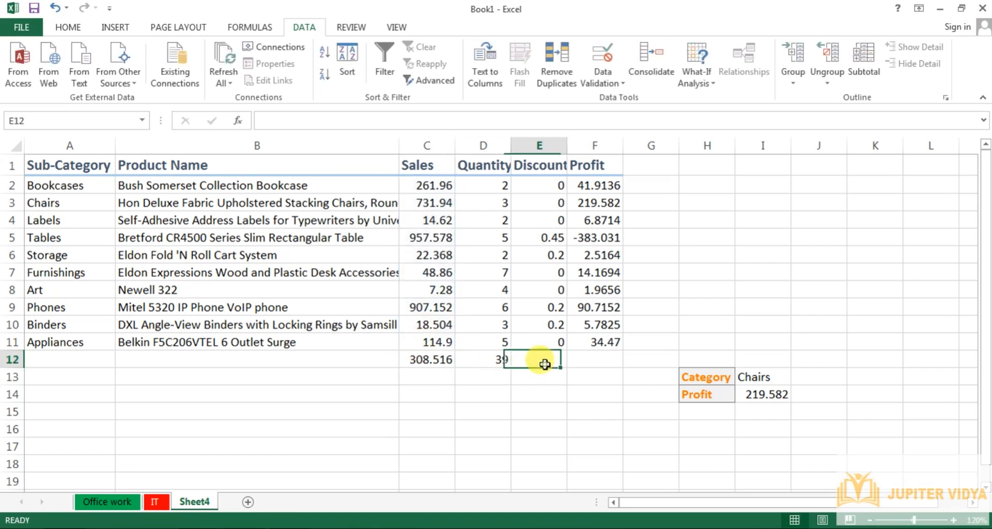
text(=min)
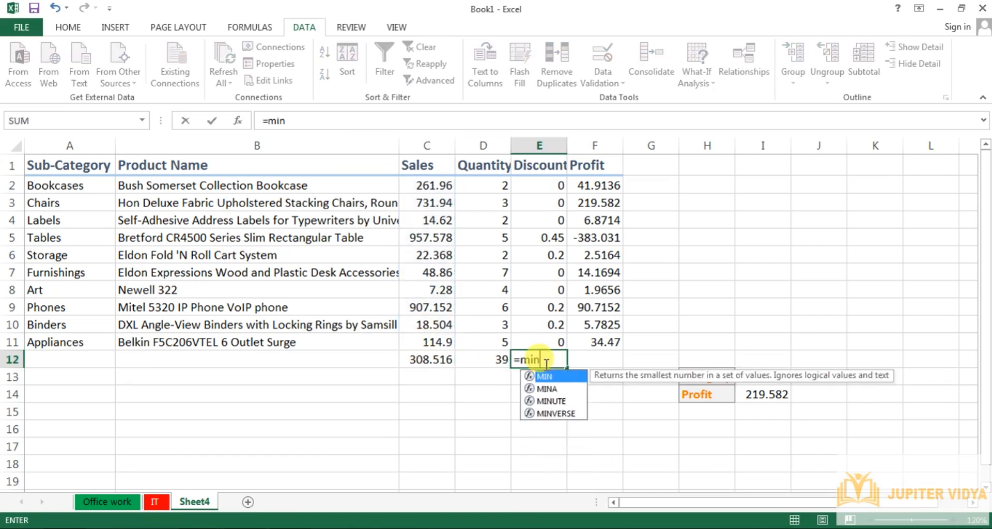
key(Tab)
drag(553, 184, 550, 343)
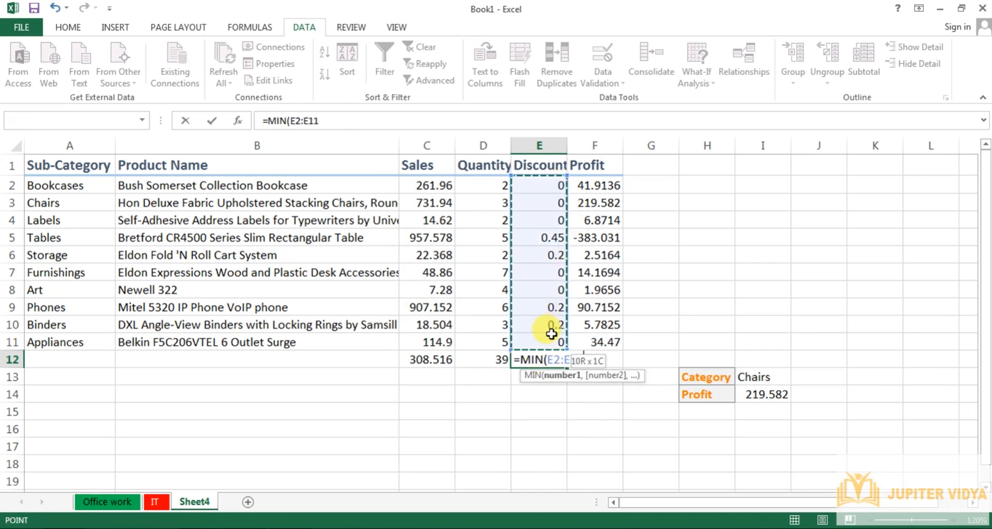
key(Return)
click(549, 357)
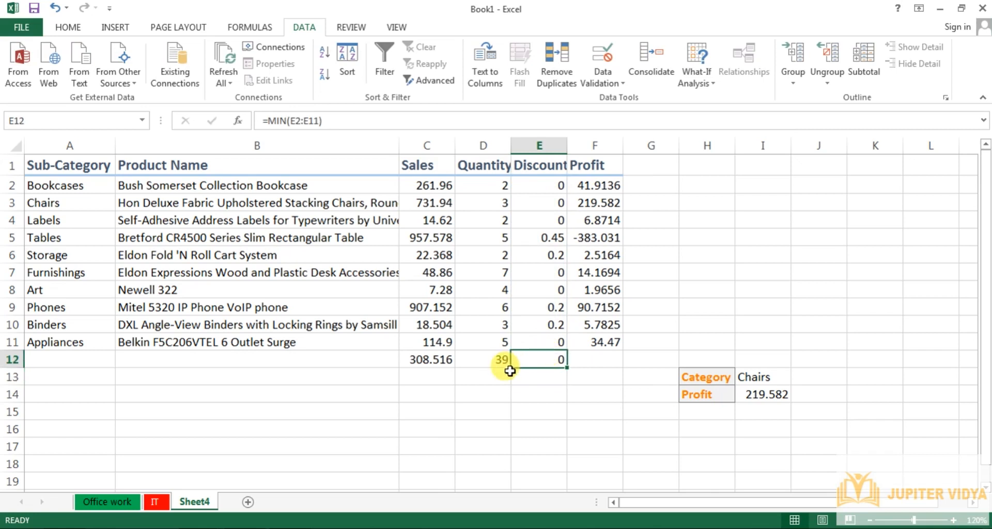
- Browse the function library categories, from Financial, Logical and Text through Date & Time to Math & Trig and Engineering
click(258, 27)
click(141, 76)
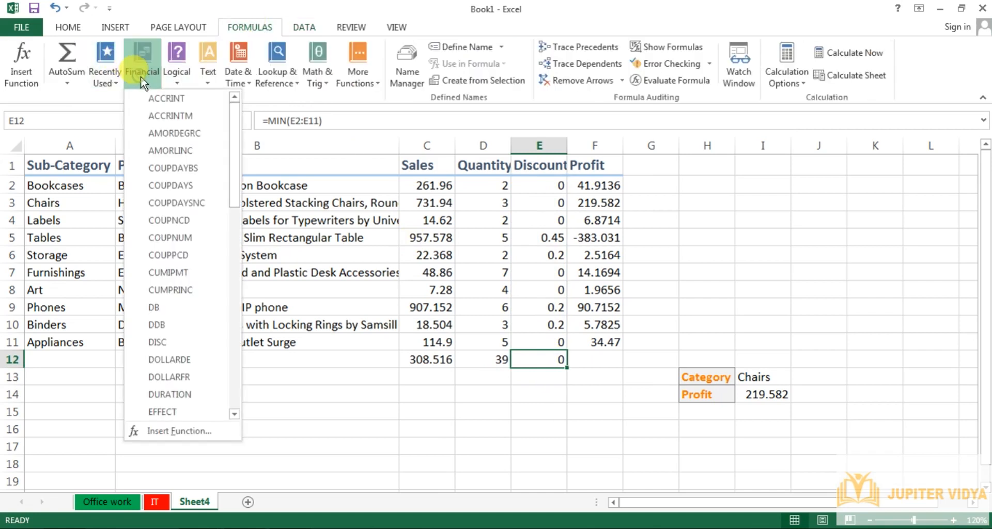
click(177, 83)
click(207, 86)
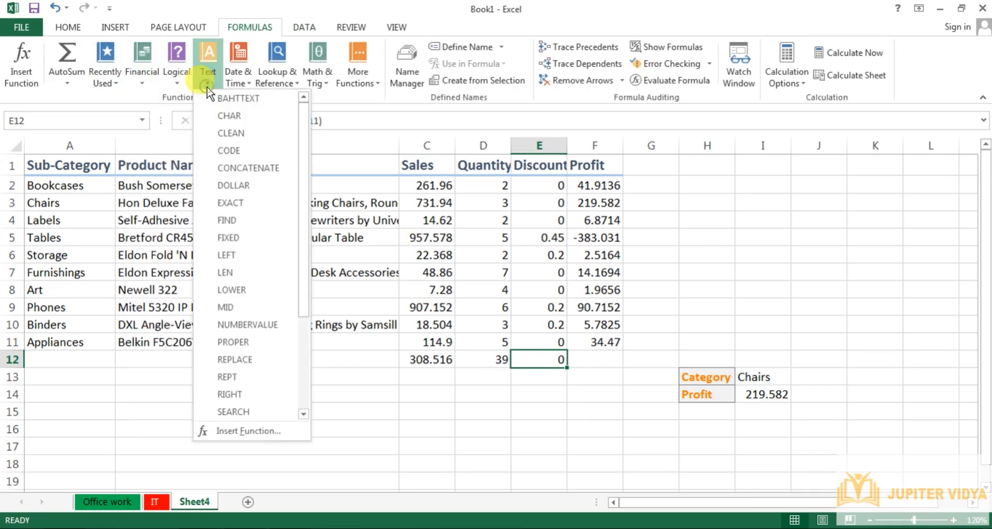
click(237, 80)
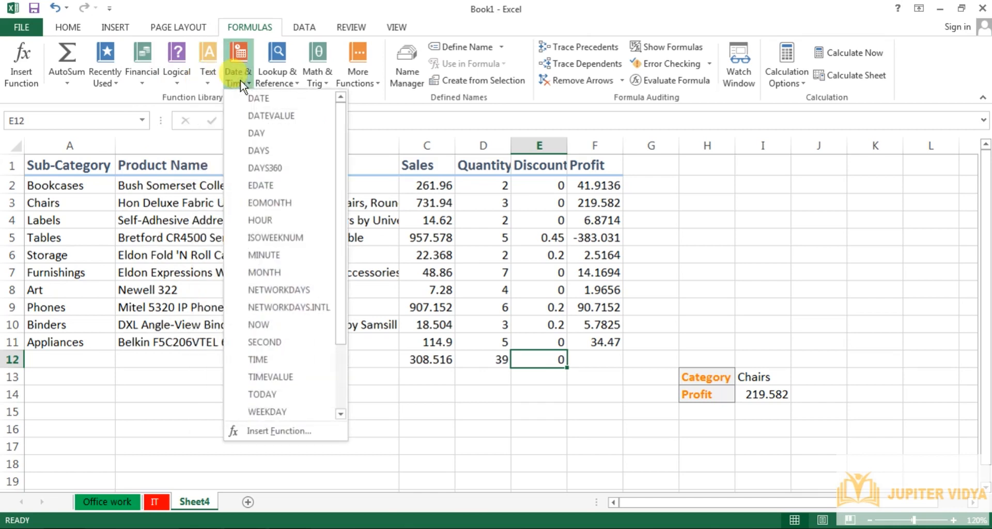
click(277, 85)
click(322, 85)
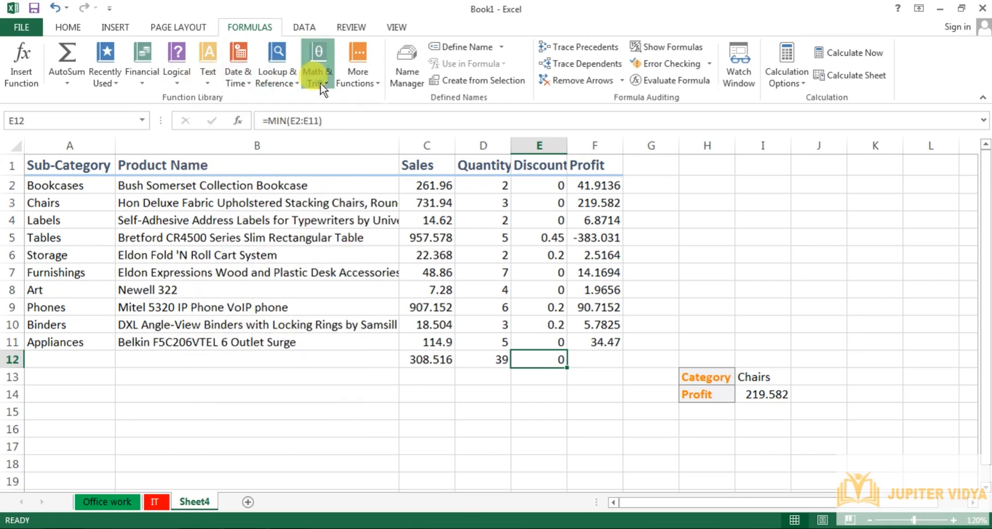
click(370, 83)
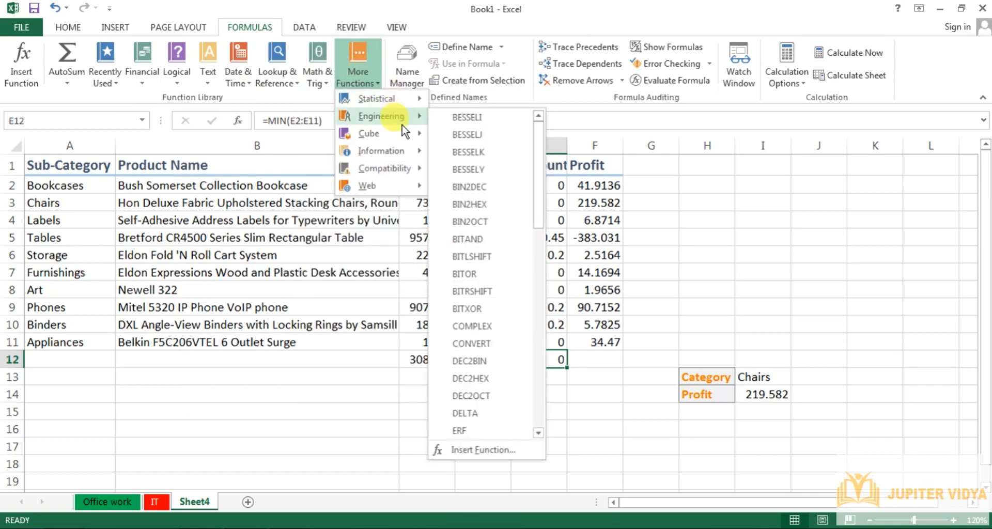
click(326, 398)
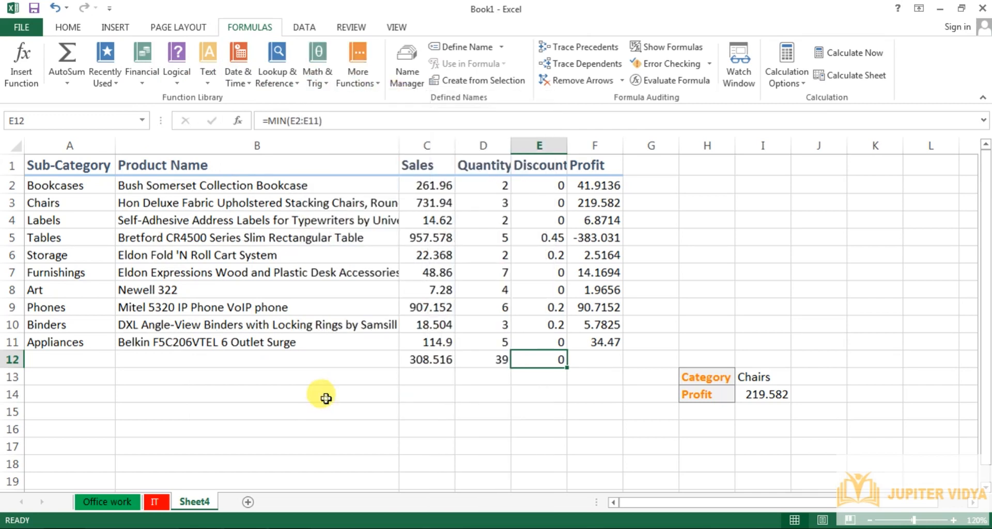
click(325, 398)
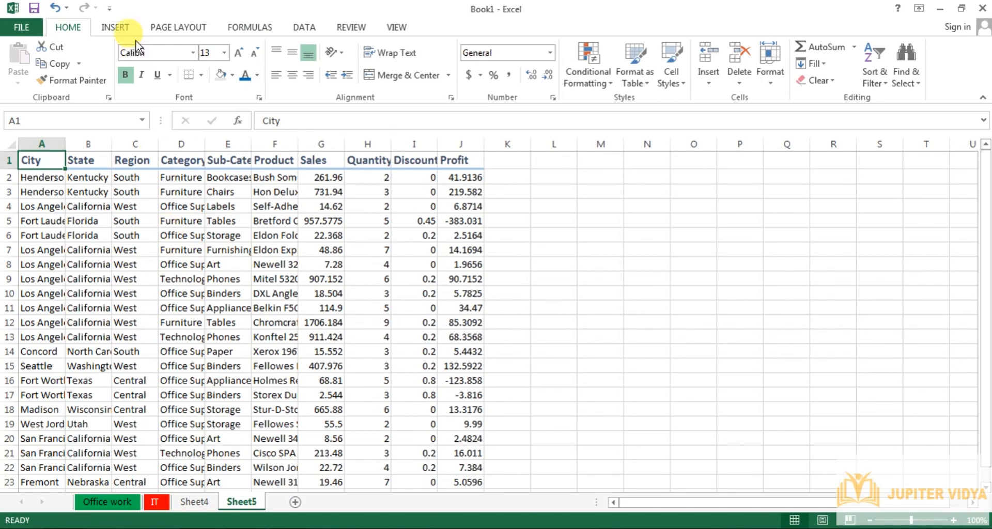
- Create a PivotTable on a new worksheet from the Sheet5 data range $A$1:$J$23
click(124, 29)
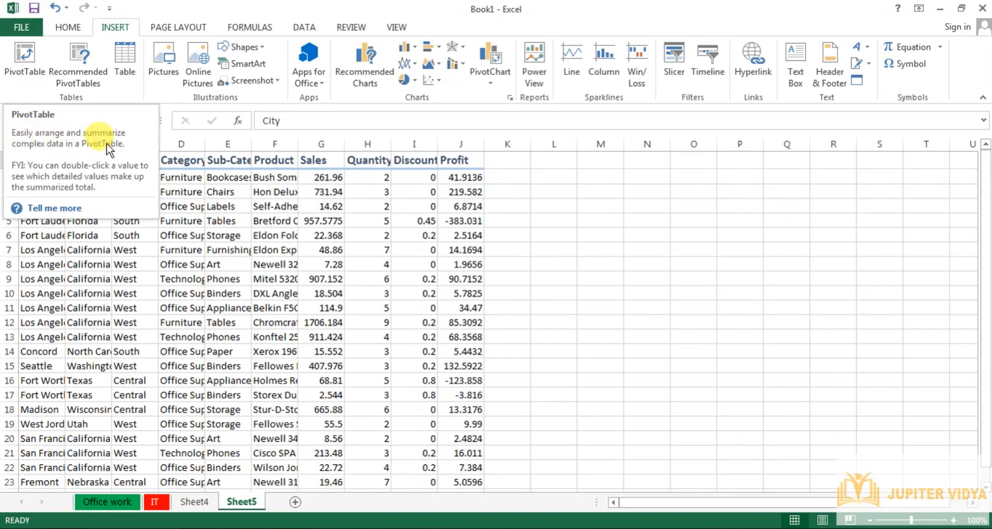
click(194, 205)
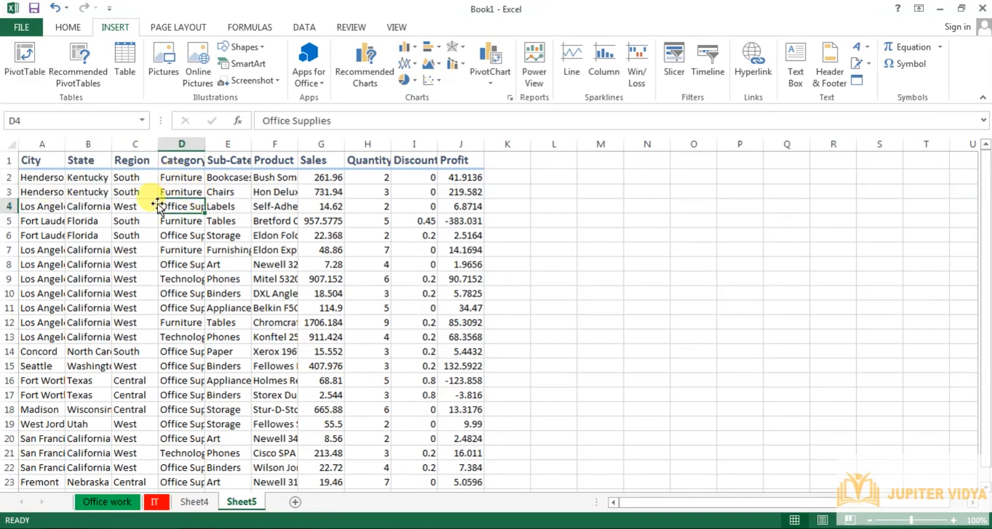
click(185, 178)
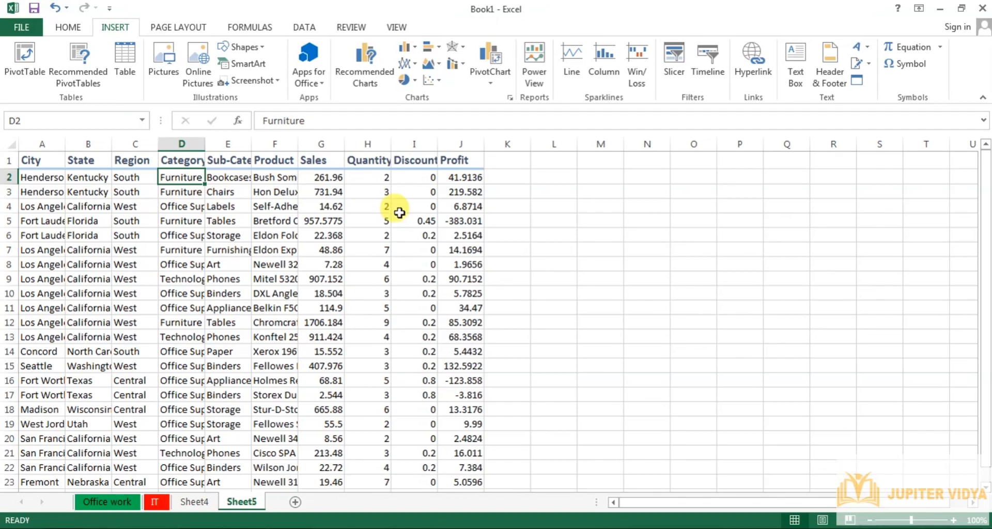
click(48, 175)
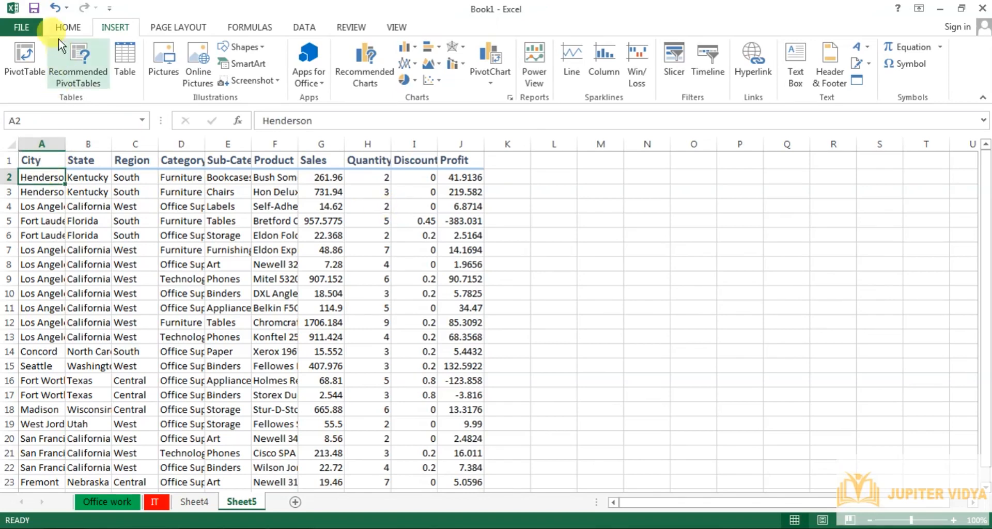
click(25, 56)
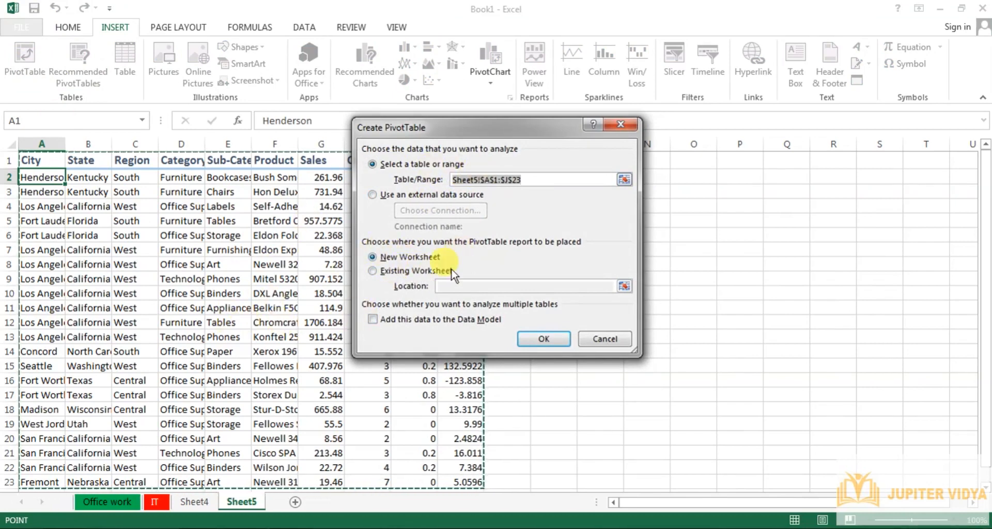
click(552, 340)
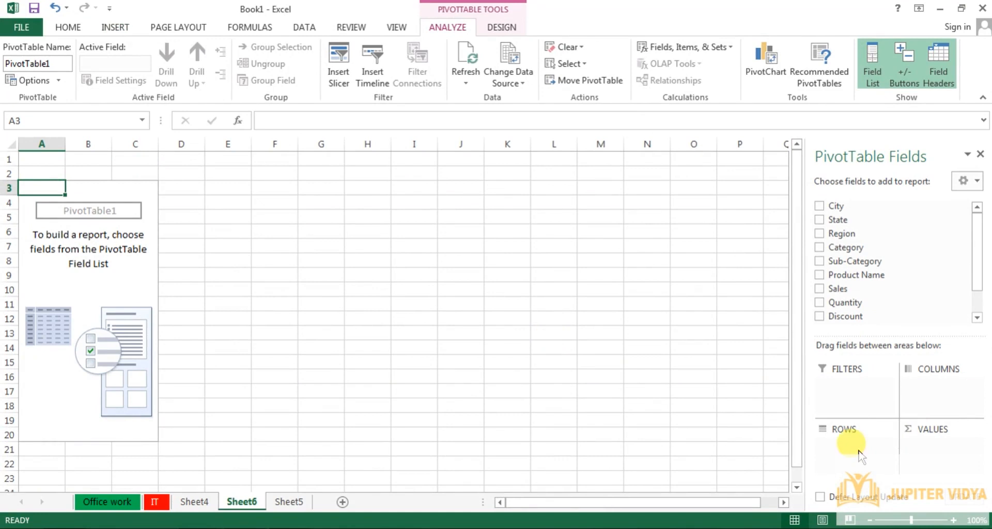
- Build the PivotTable with Category as the row field and the sum of Profit as the value
click(819, 244)
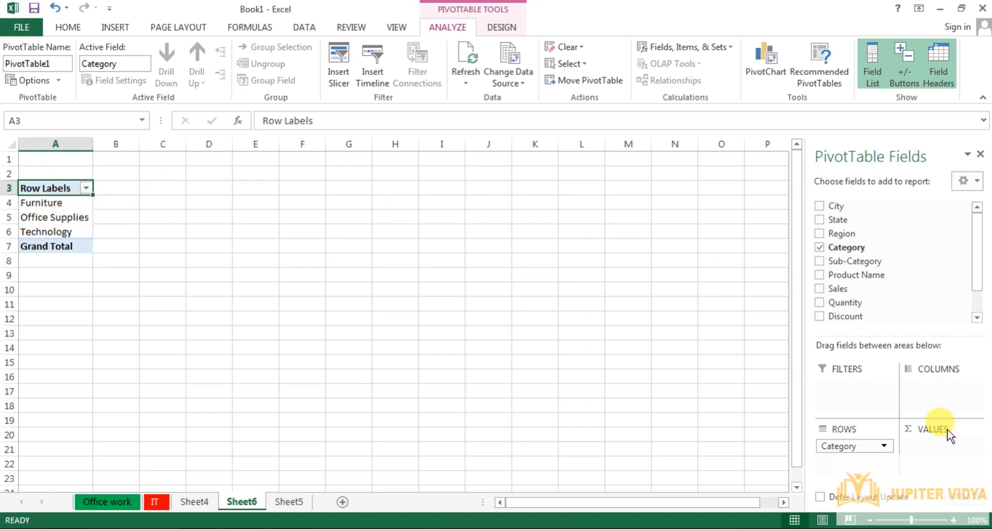
click(976, 317)
click(820, 298)
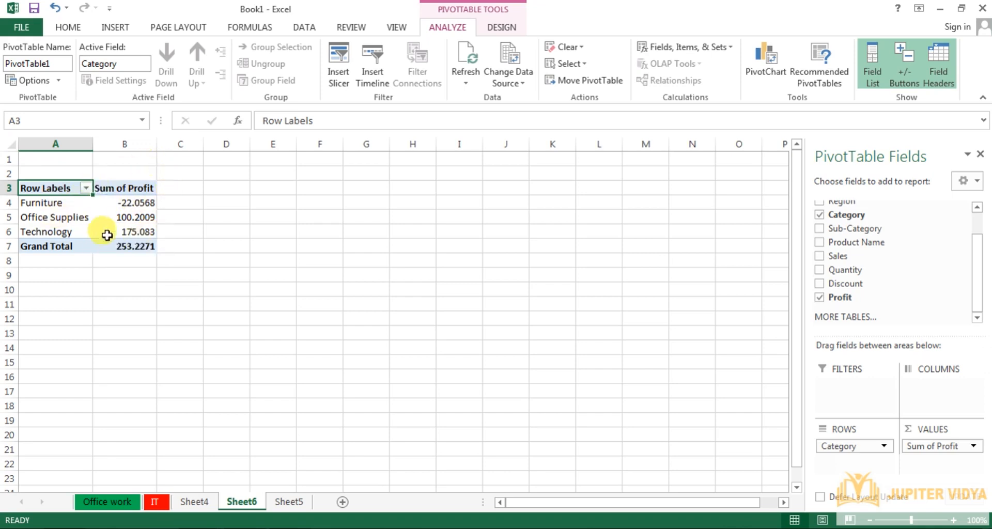
- Add Sub-Category as a second row field beneath Category to break down each category's profit
click(54, 203)
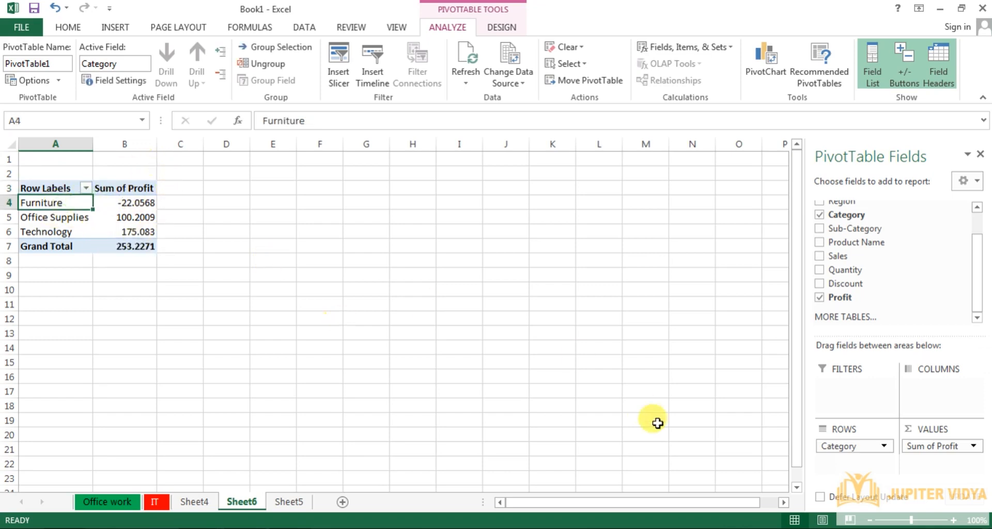
click(953, 520)
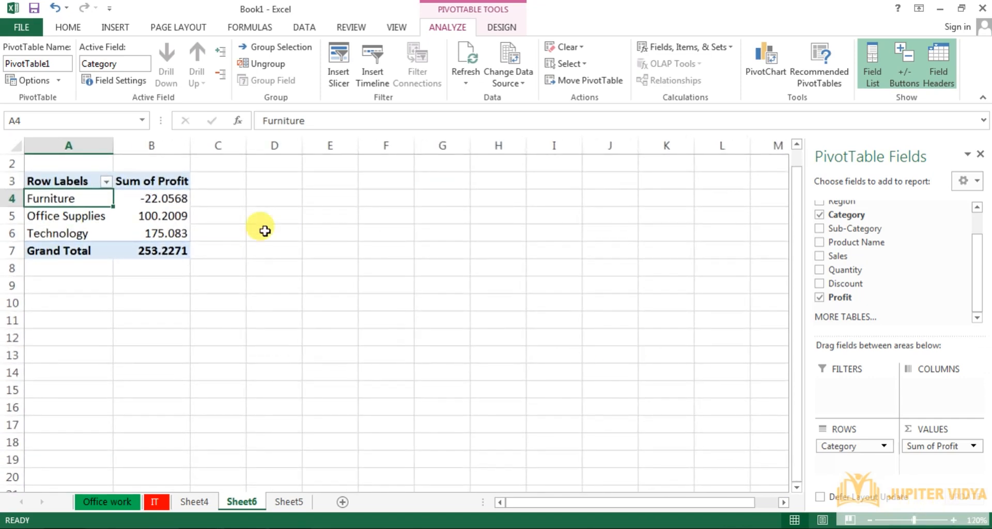
scroll(265, 231, up, 1)
click(159, 217)
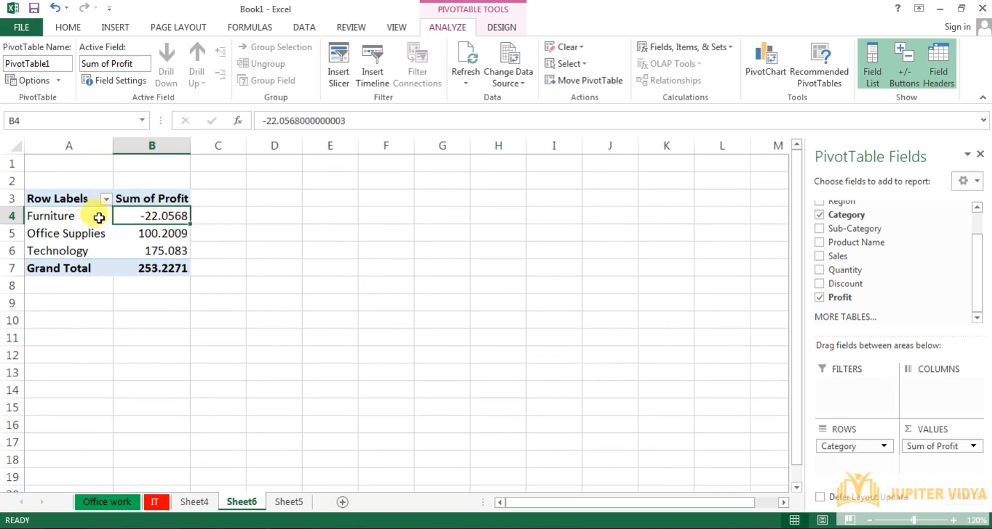
click(87, 217)
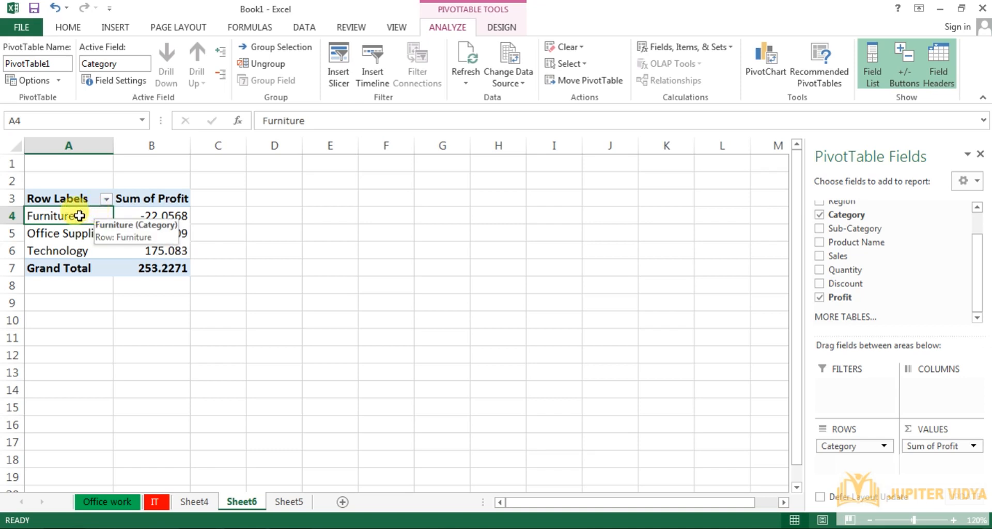
click(819, 228)
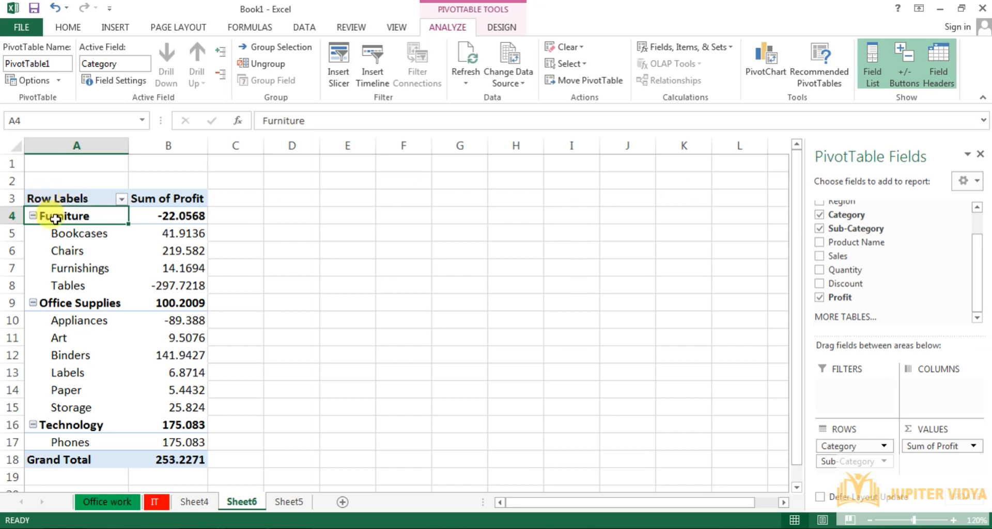
- Examine the profit of each Furniture sub-category, especially Chairs and Tables, and of Appliances under Office Supplies
click(186, 235)
click(169, 249)
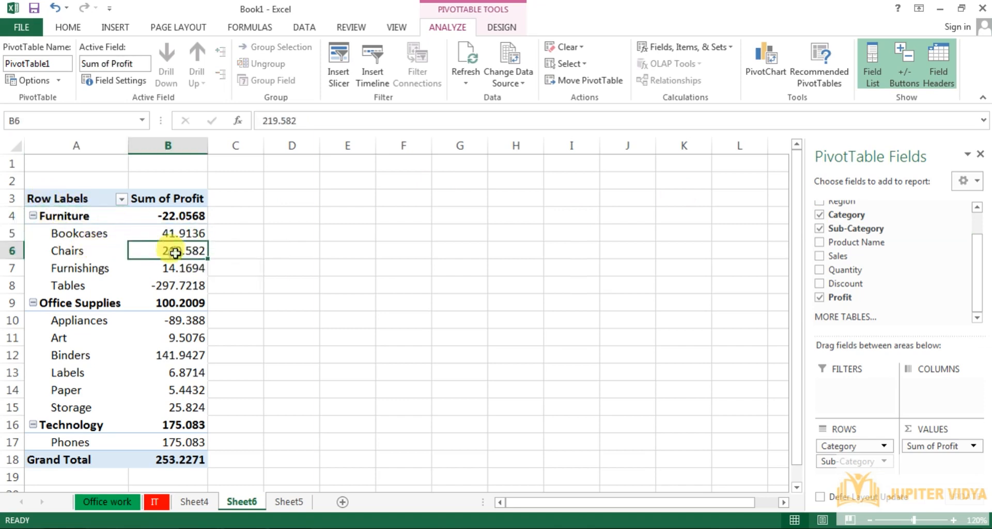
click(75, 285)
click(167, 289)
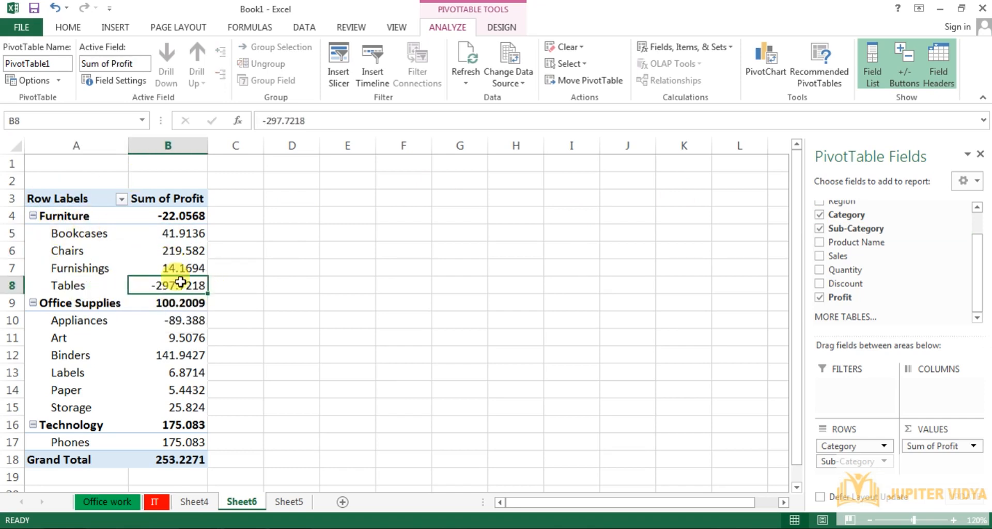
click(82, 287)
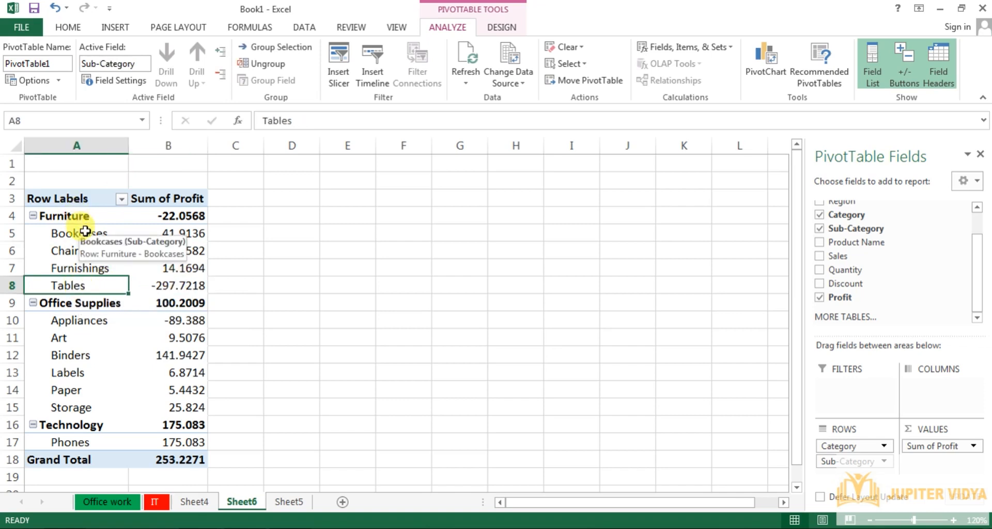
click(165, 285)
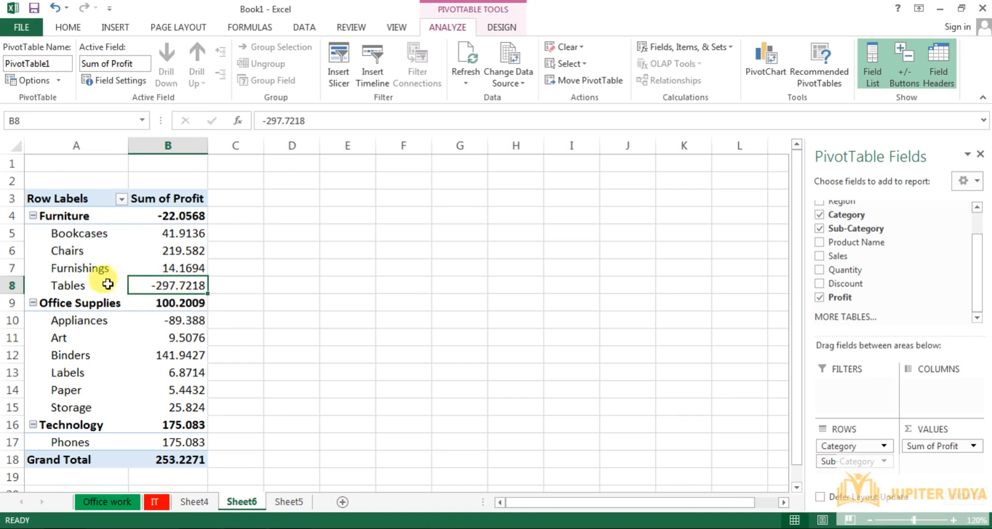
click(83, 286)
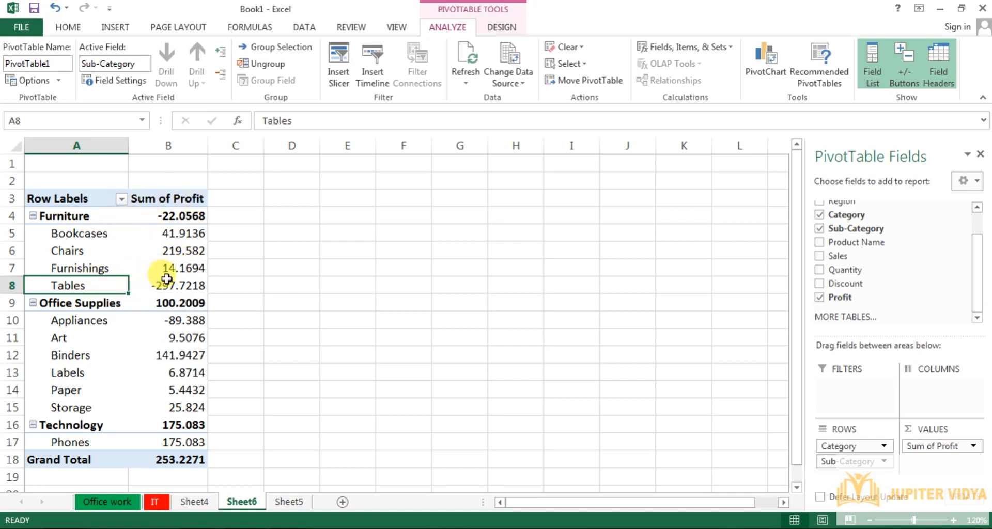
click(103, 324)
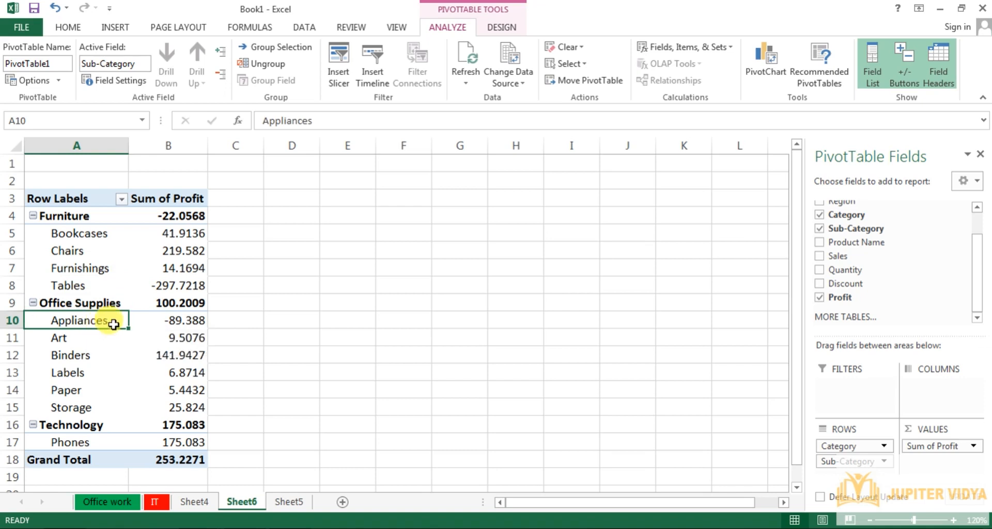
click(179, 322)
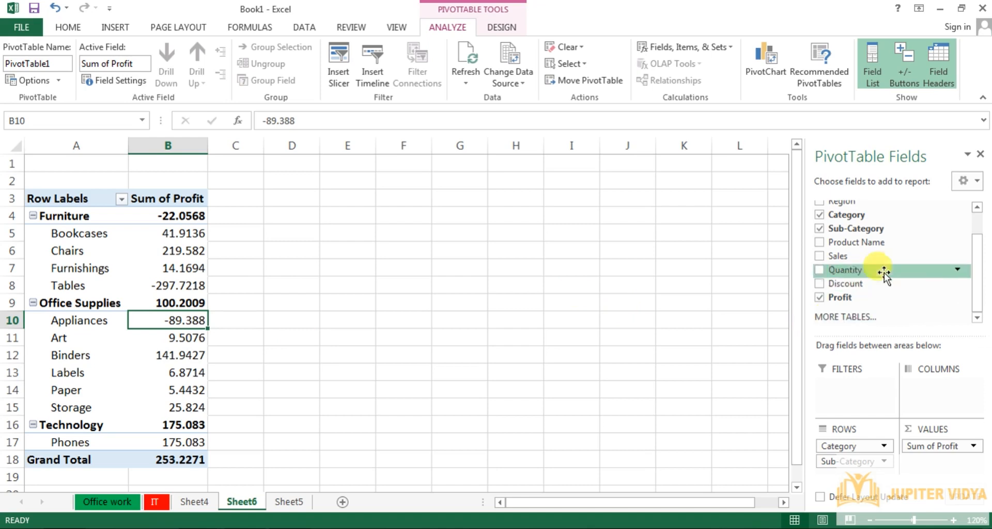
- Add the sum of Sales as a second PivotTable value and City as a third row field beneath Sub-Category
click(820, 256)
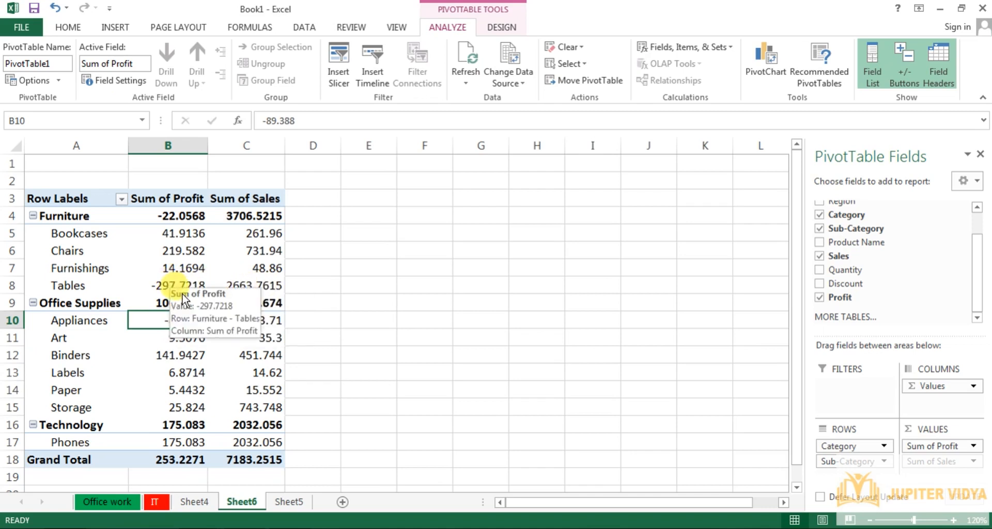
click(165, 284)
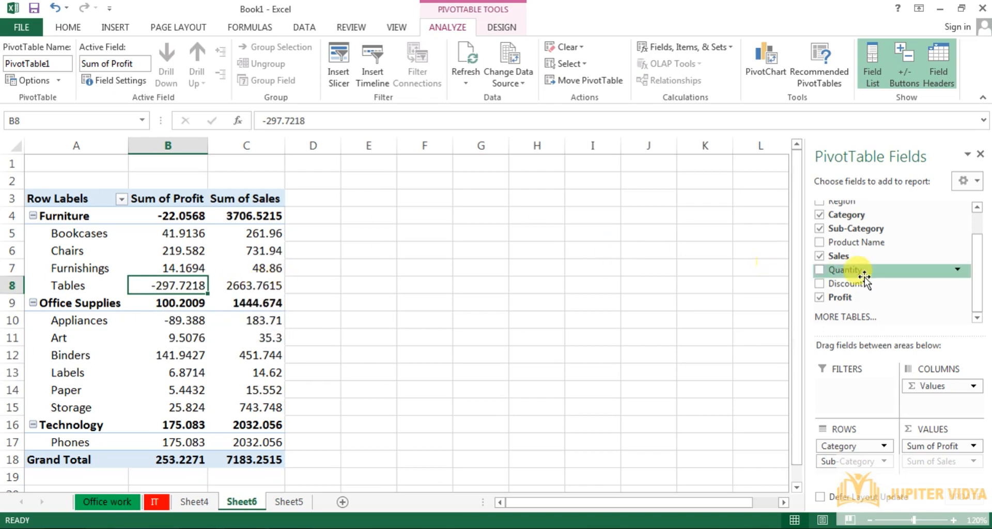
click(980, 221)
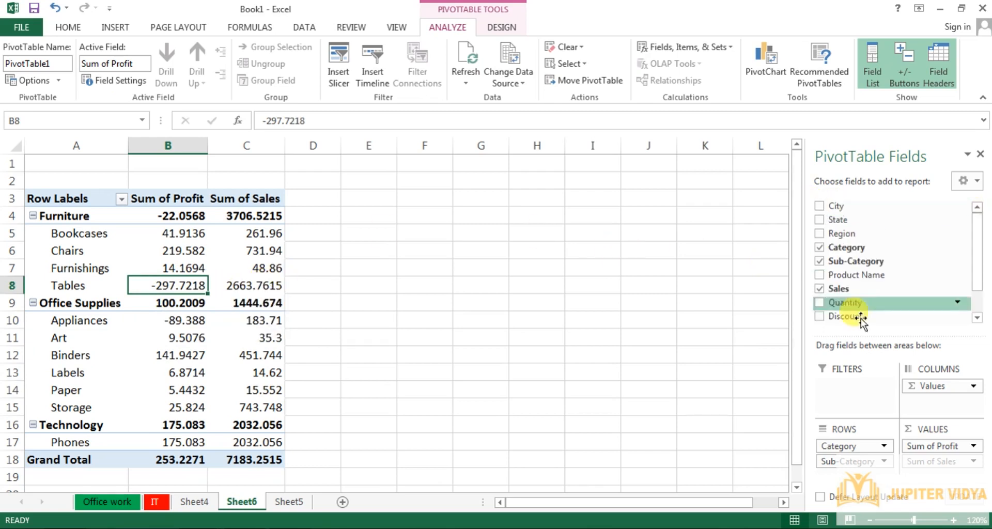
click(820, 205)
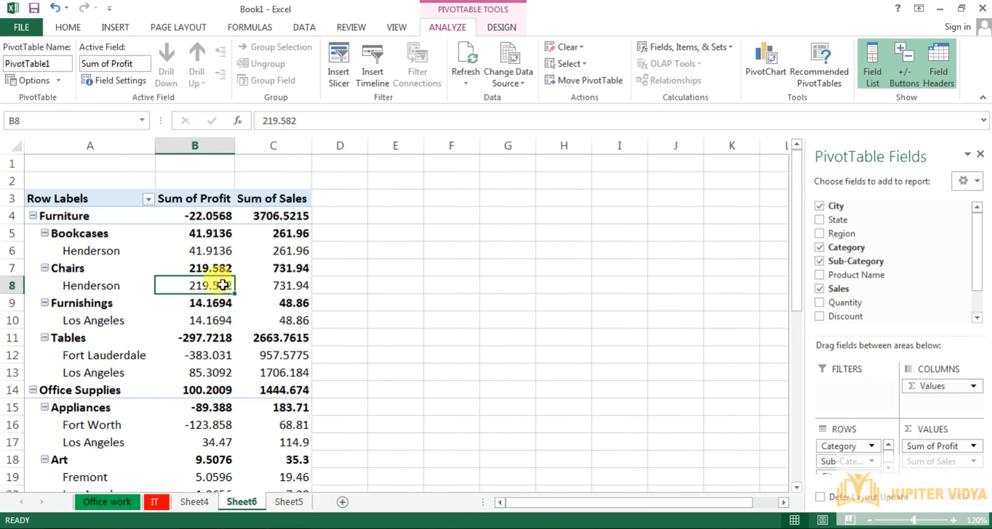
- Examine how the Tables profit under Furniture splits between Fort Lauderdale and Los Angeles
click(74, 339)
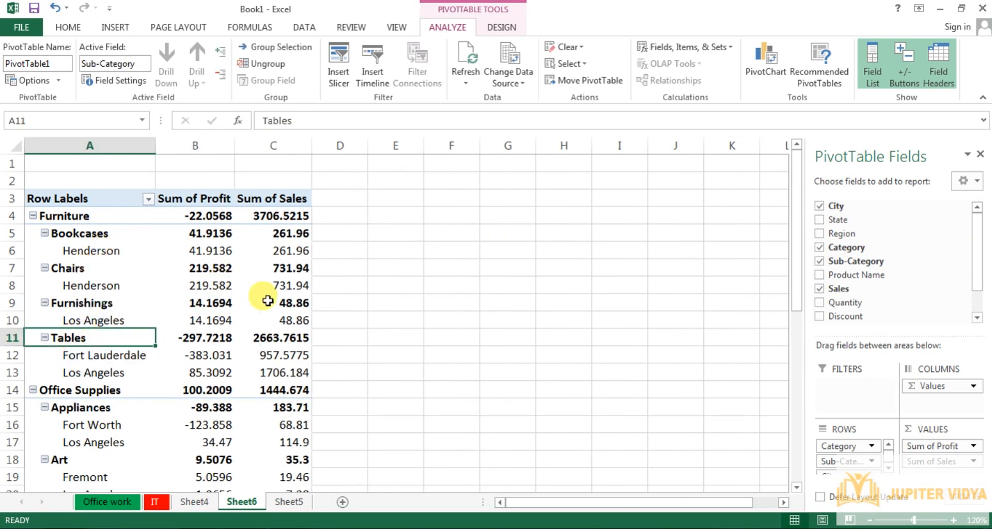
scroll(268, 301, down, 1)
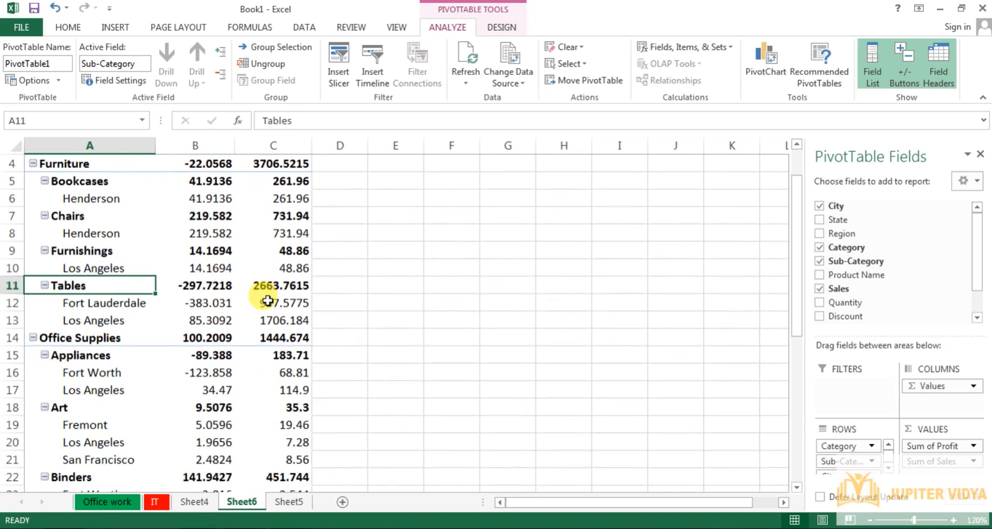
click(107, 302)
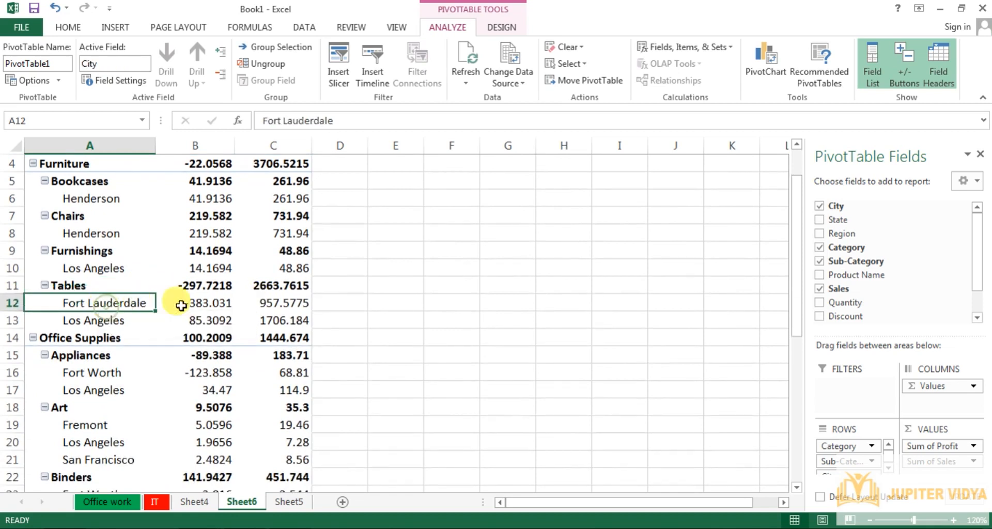
click(208, 308)
click(96, 324)
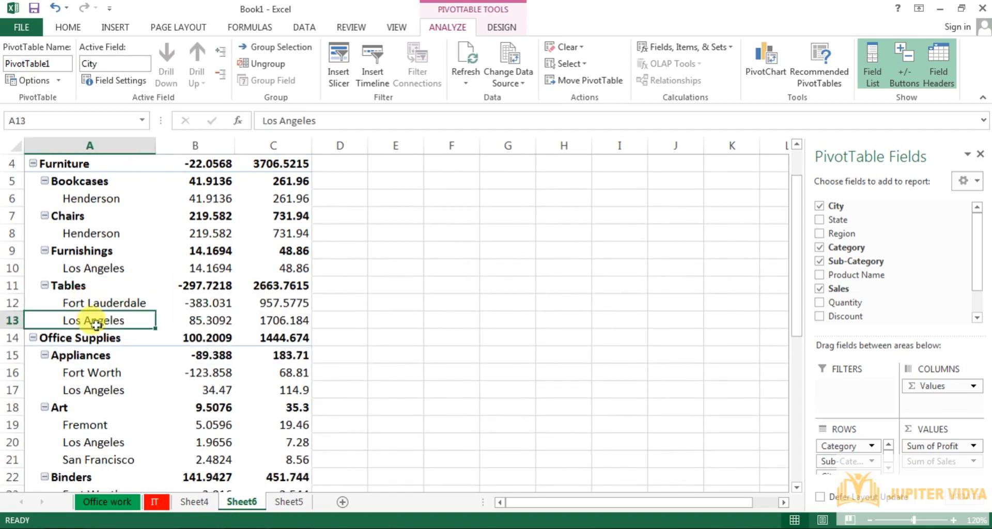
click(200, 324)
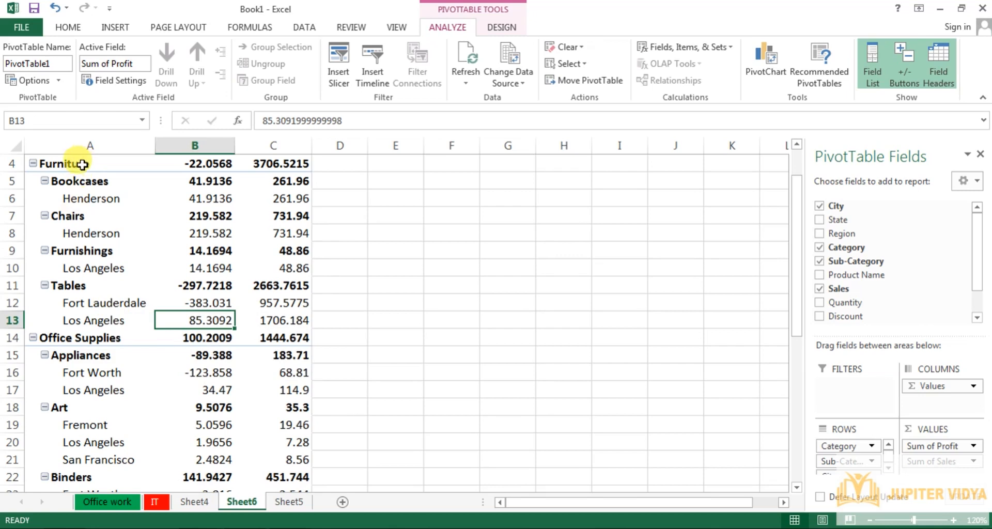
mouse_move(225, 170)
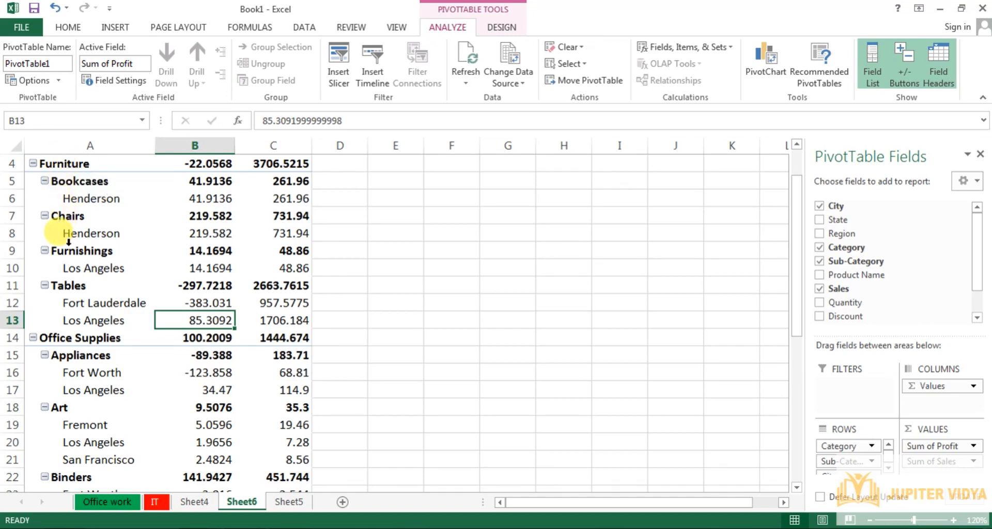
click(77, 288)
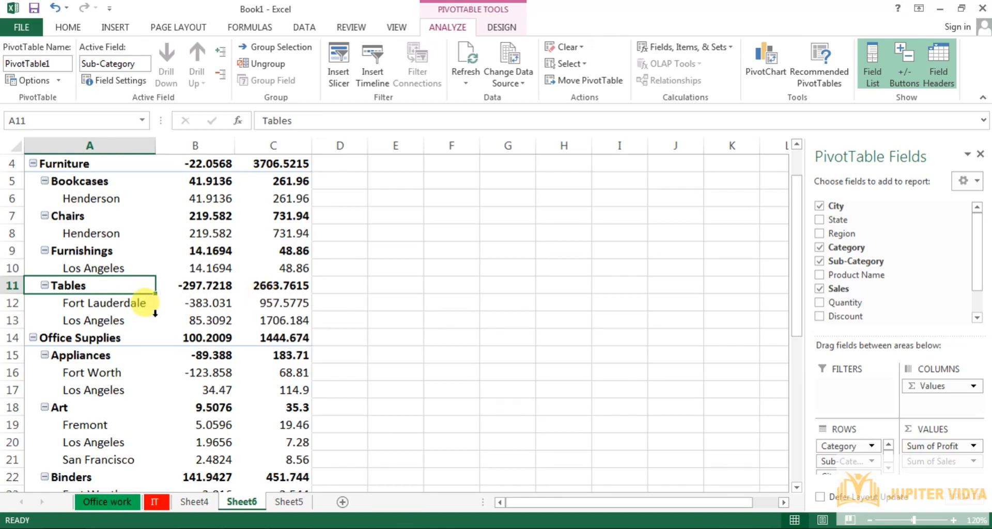
click(103, 323)
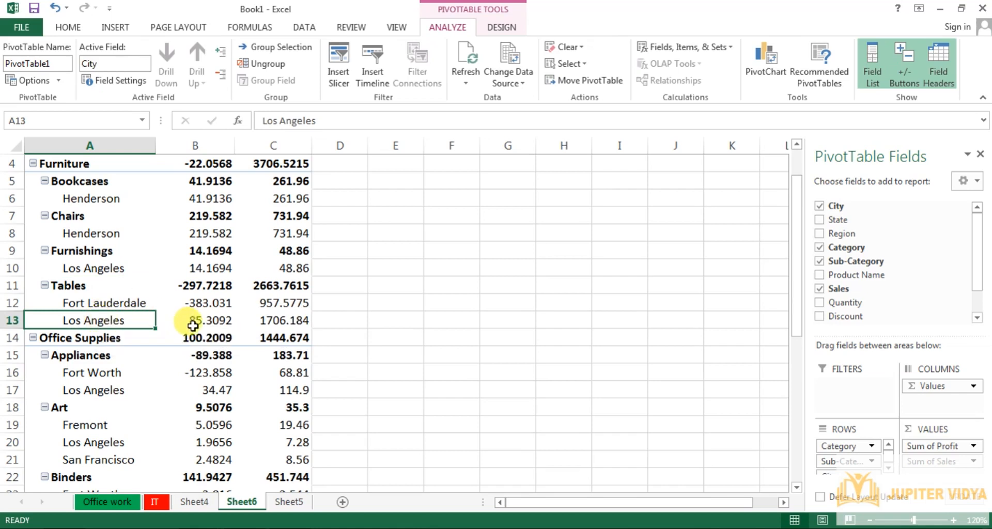
mouse_move(193, 326)
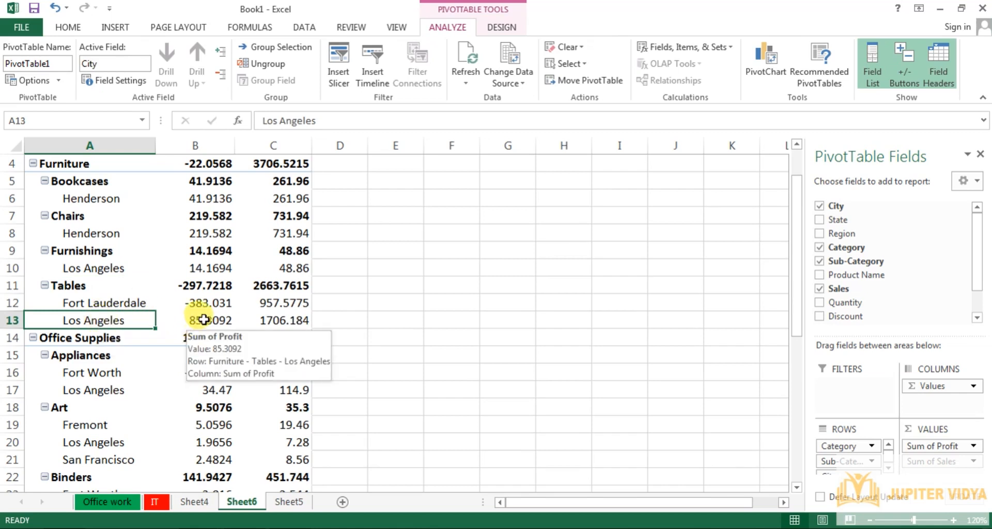
click(110, 302)
click(190, 308)
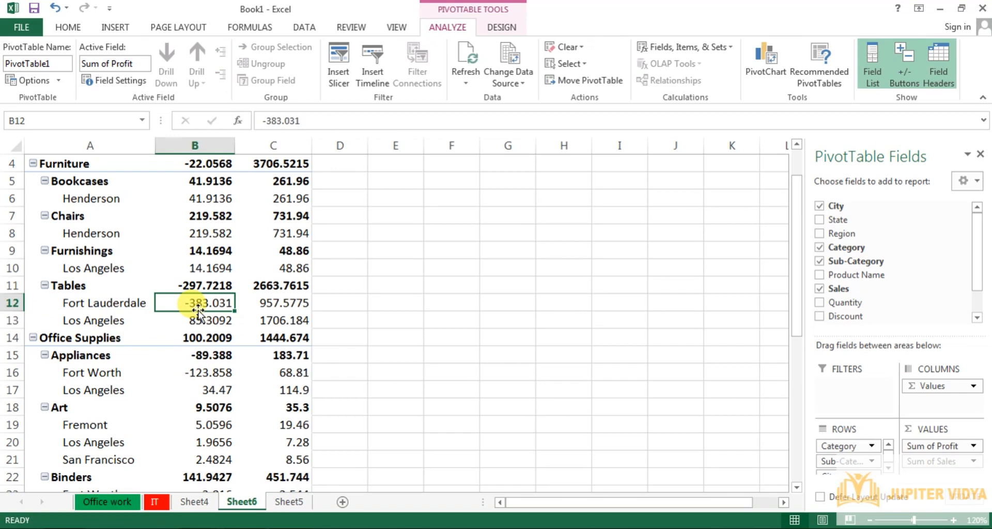
scroll(198, 307, up, 1)
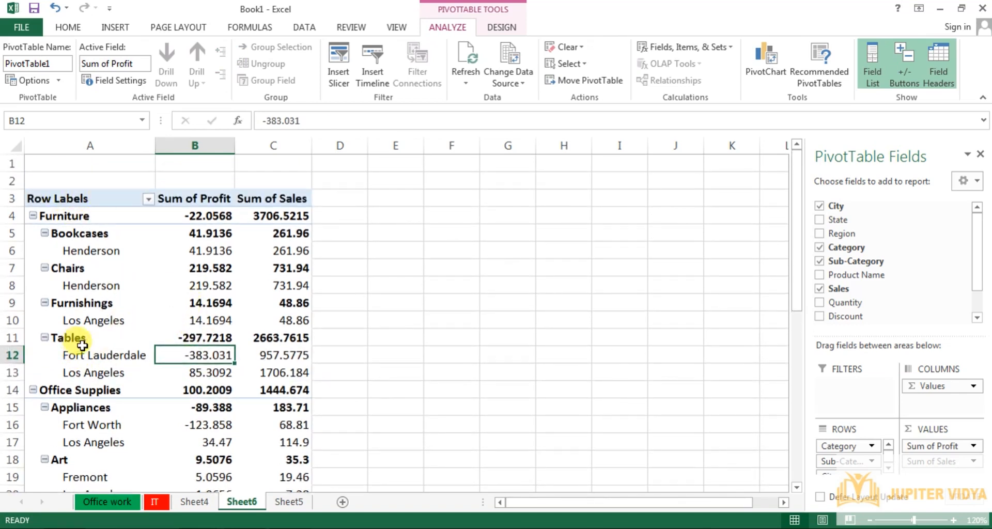
mouse_move(200, 360)
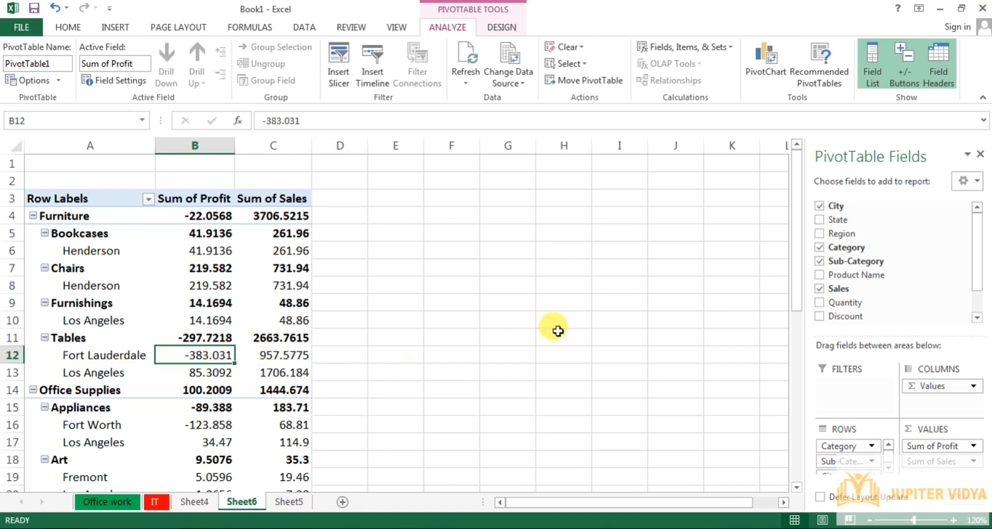
- Add the sum of Discount as a third value and compare the Tables discounts for Fort Lauderdale and Los Angeles with their profit
click(819, 316)
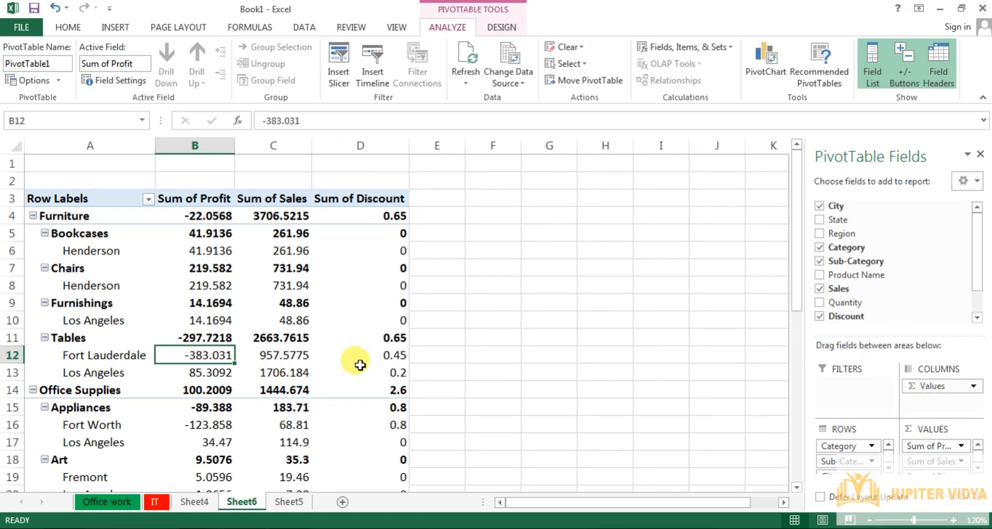
click(396, 361)
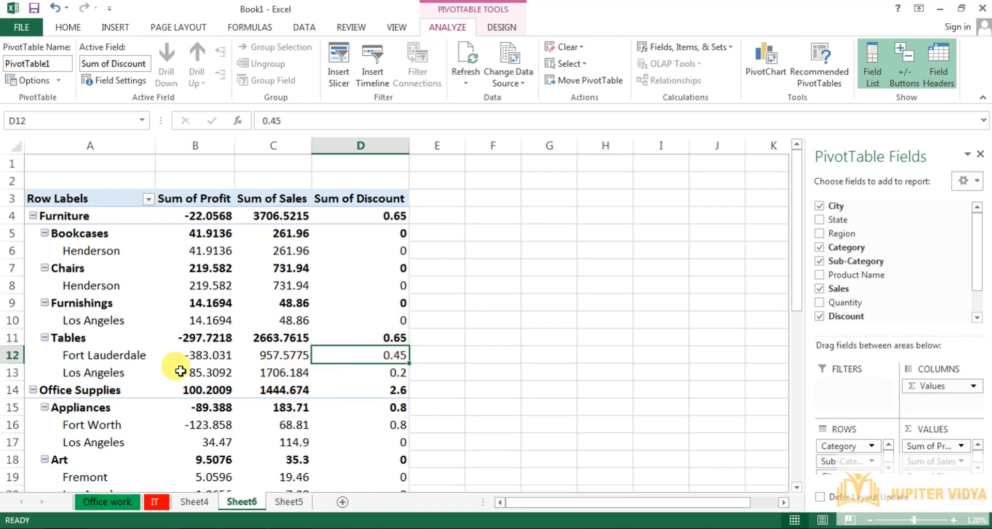
click(122, 373)
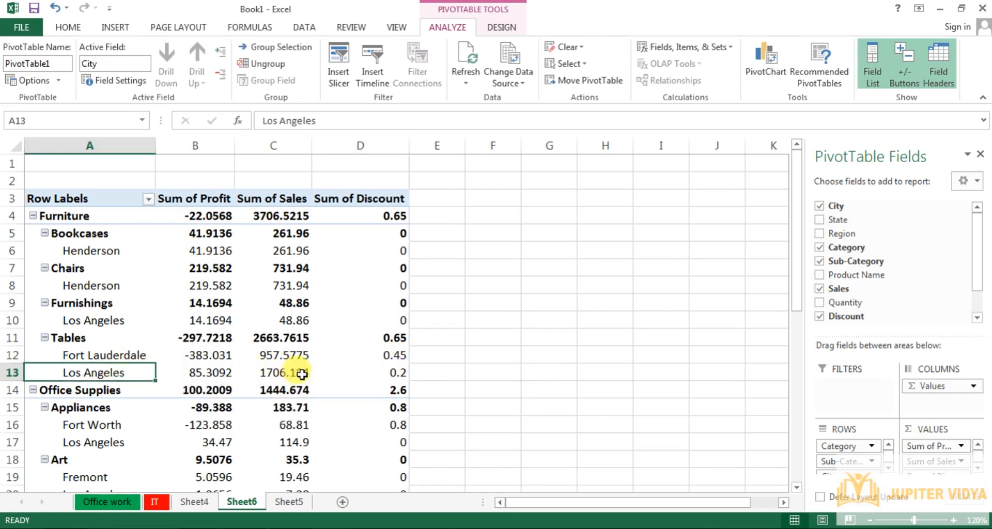
click(399, 373)
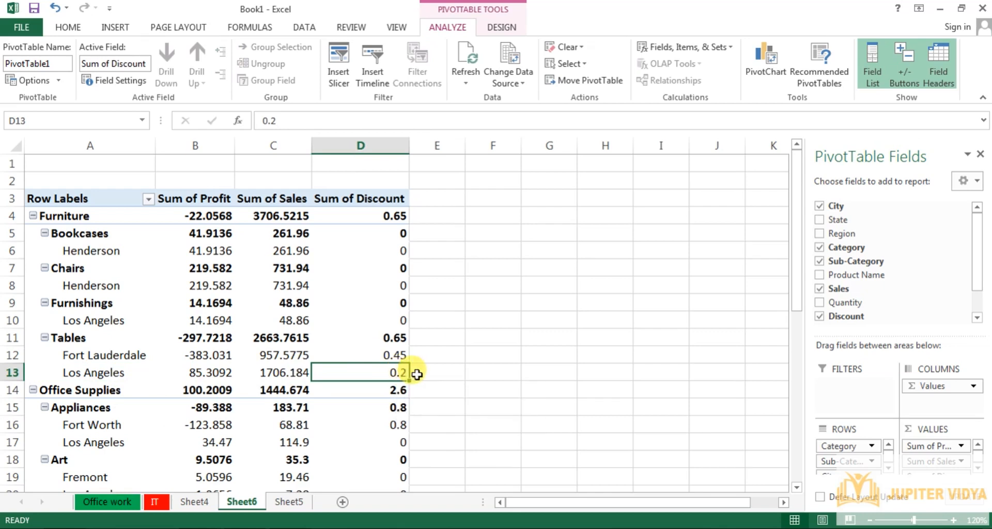
click(394, 353)
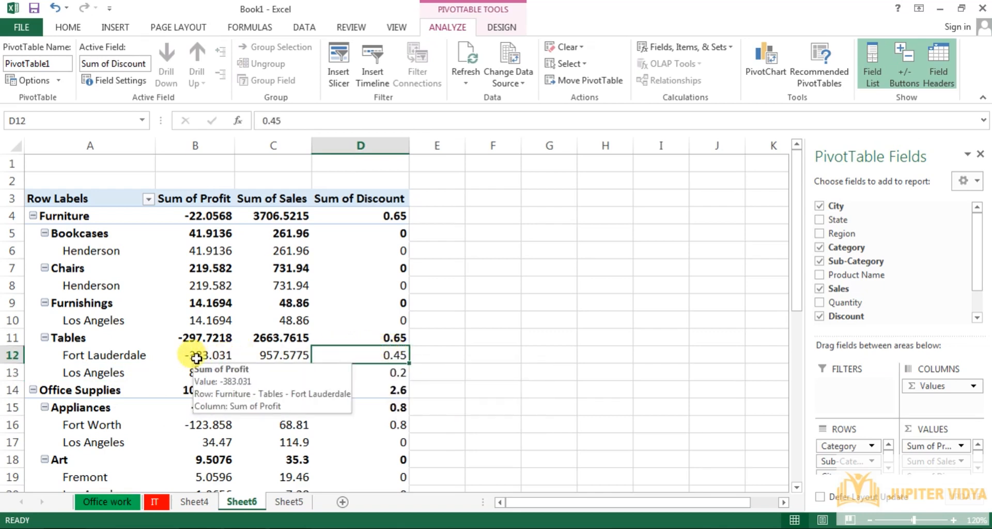
click(140, 352)
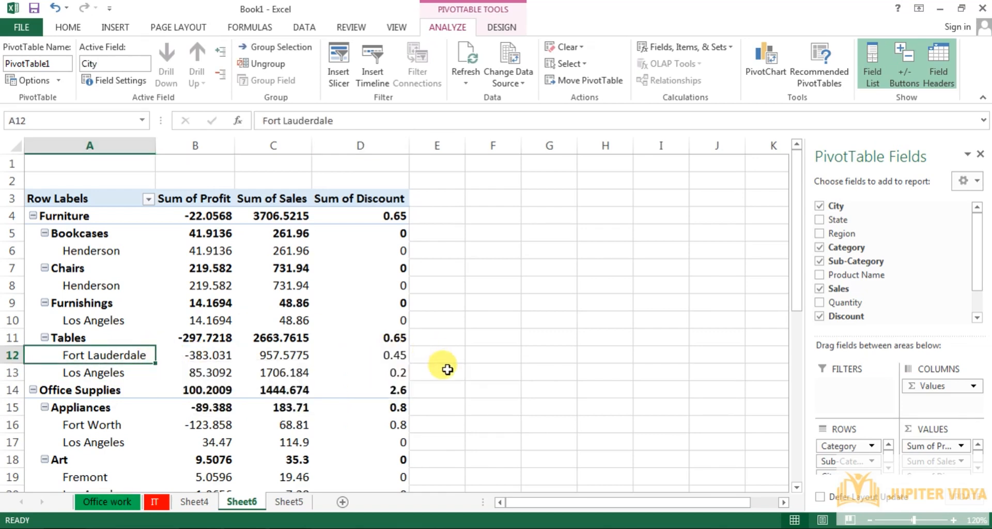
click(410, 356)
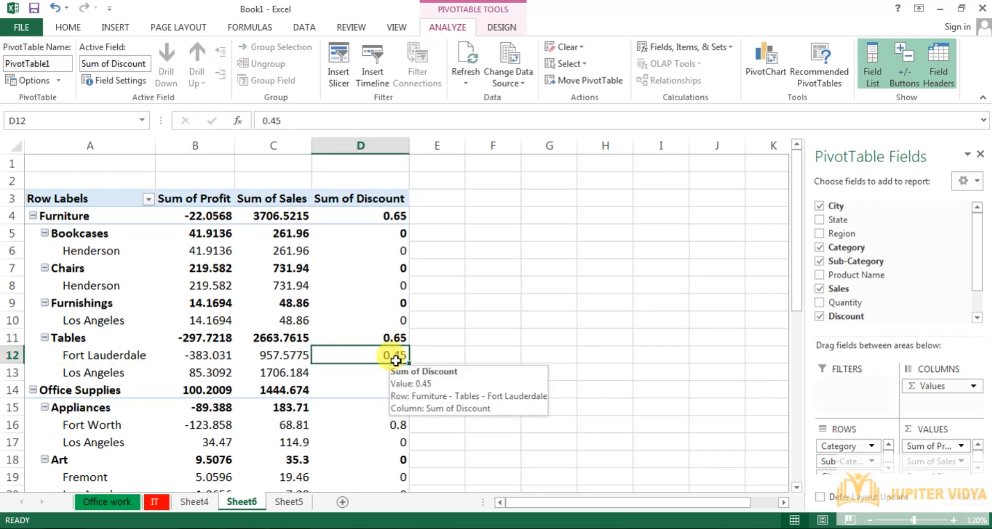
click(227, 357)
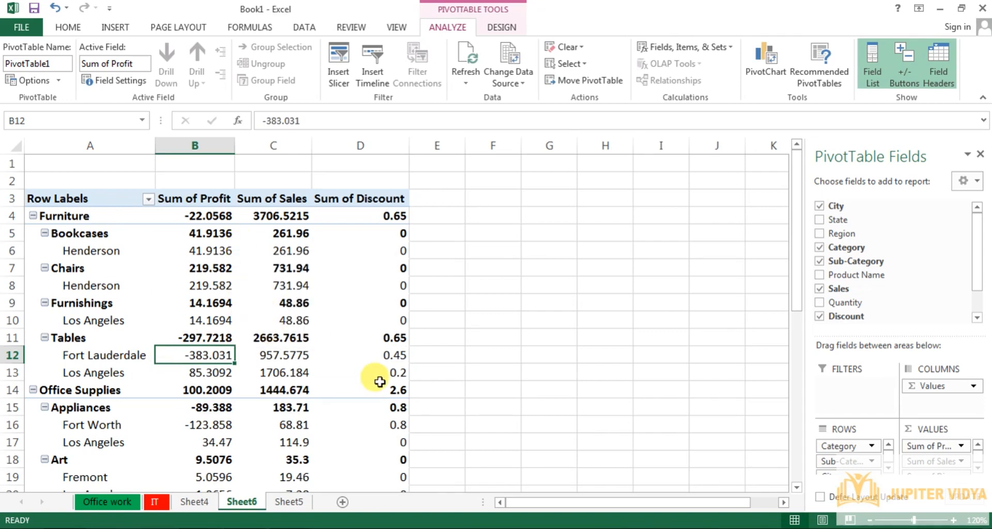
click(392, 359)
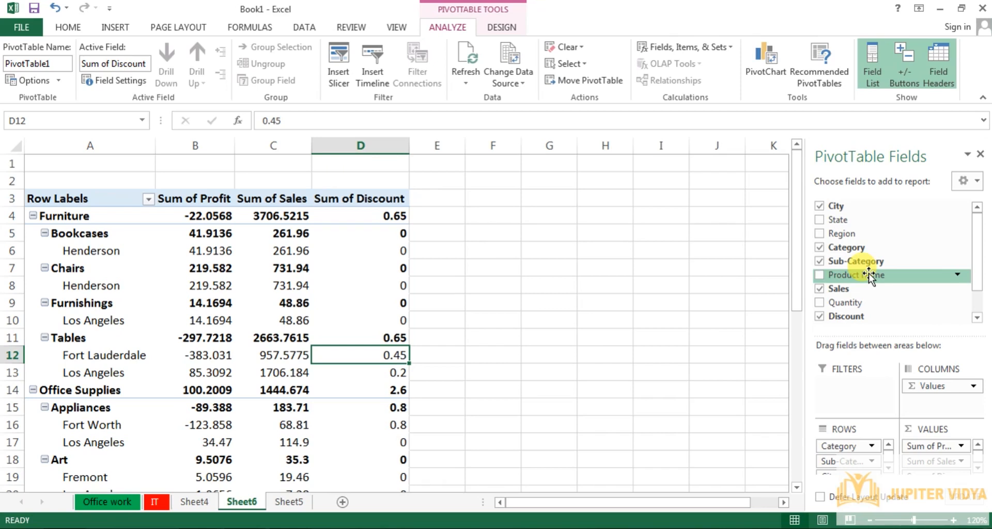
click(461, 246)
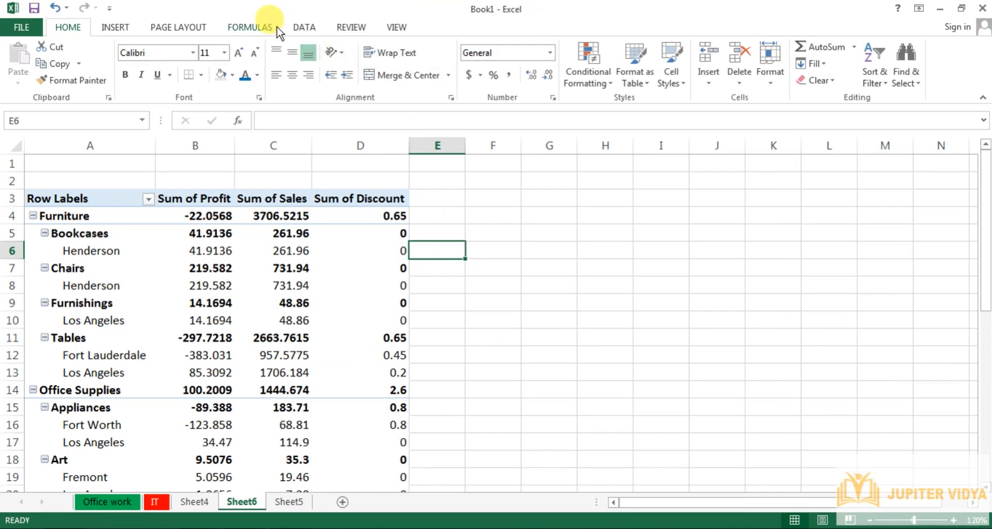
click(303, 26)
click(351, 26)
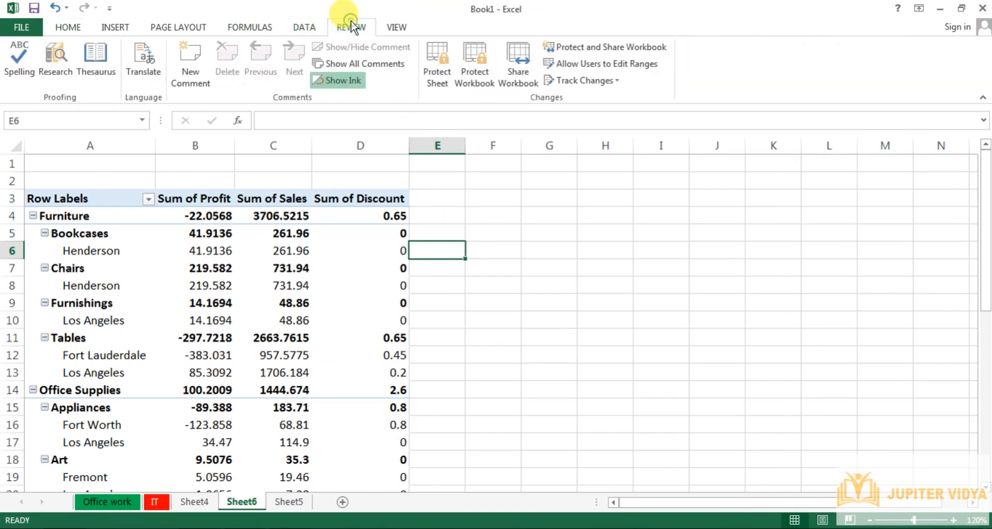
click(396, 26)
click(251, 27)
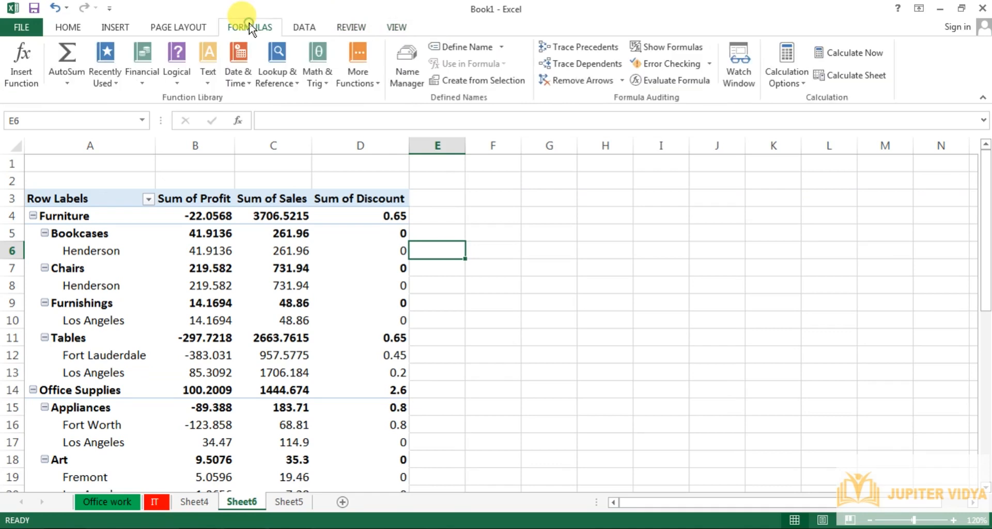
click(476, 323)
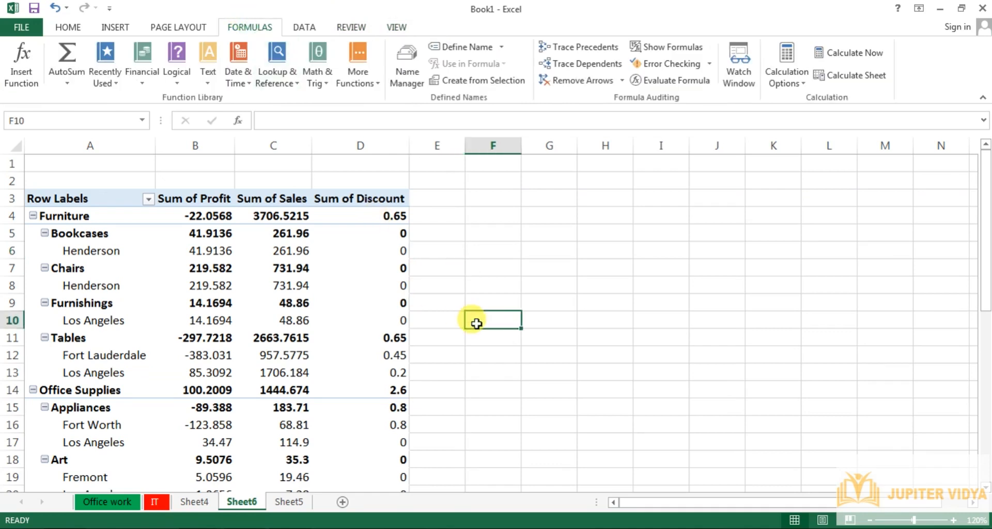